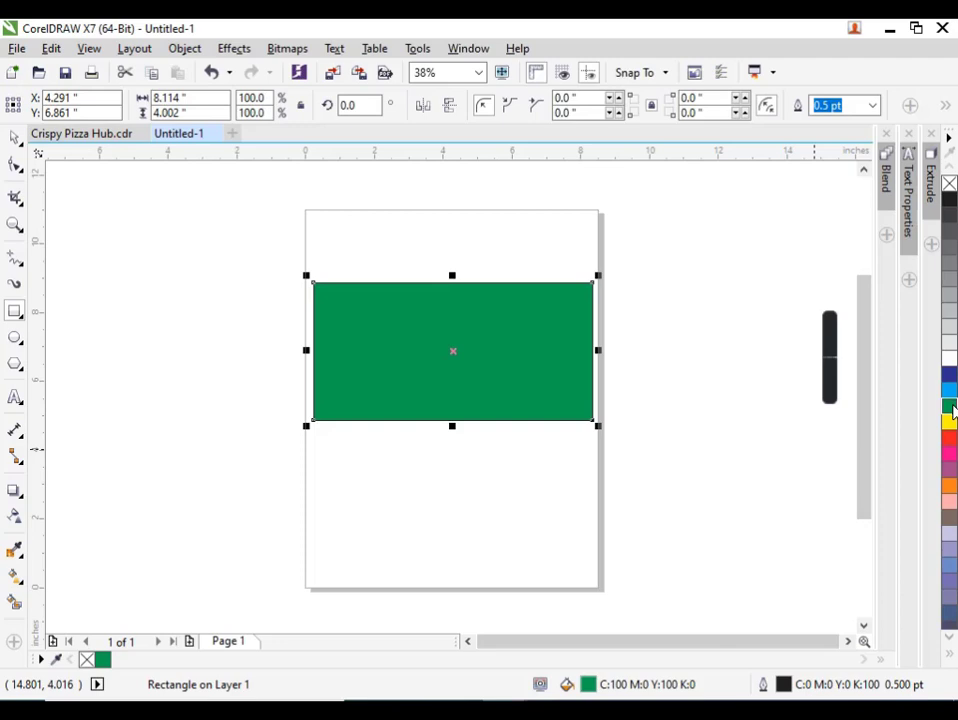
# Fill the rectangle with a dark green shade, C:87 M:43 Y:100 K:50, from the green swatch's variations.
pyautogui.click(952, 408)
pyautogui.click(937, 425)
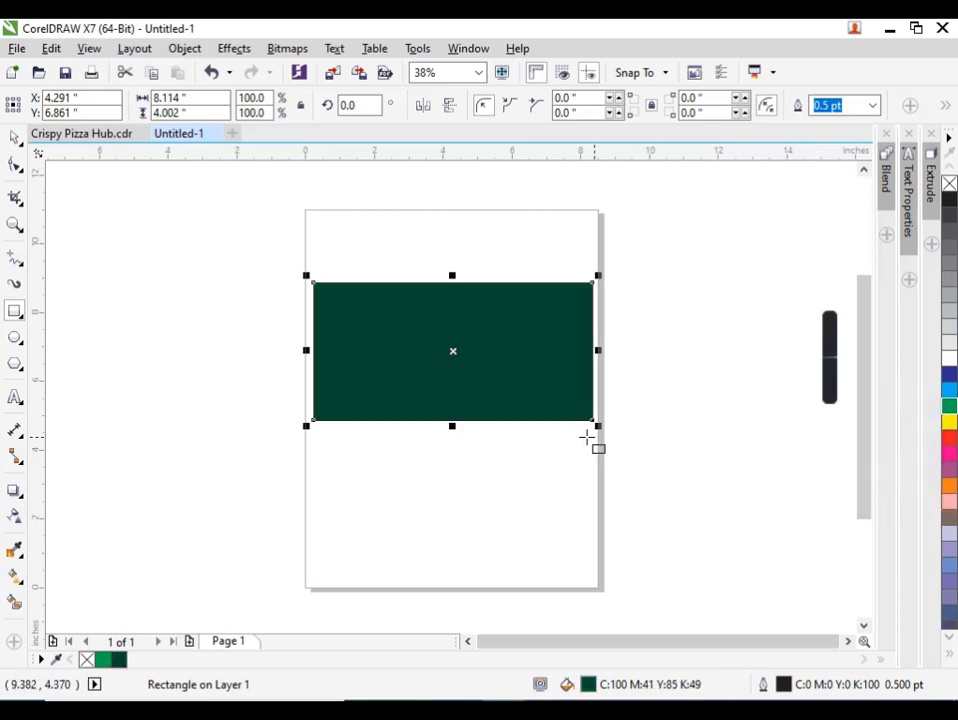
pyautogui.scroll(2, 524, 402)
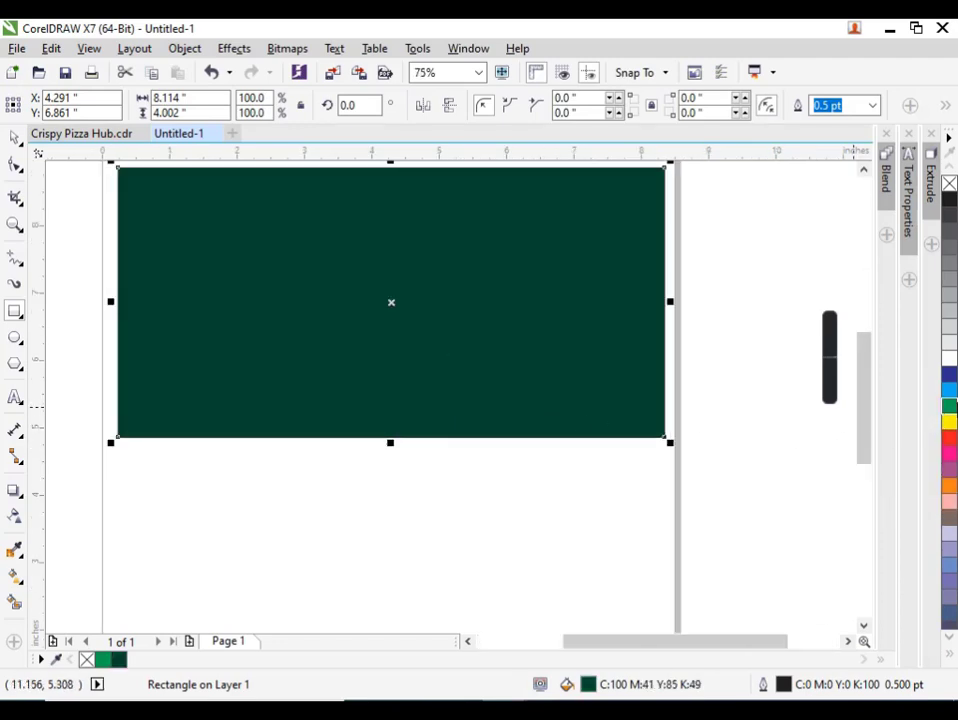
pyautogui.click(953, 406)
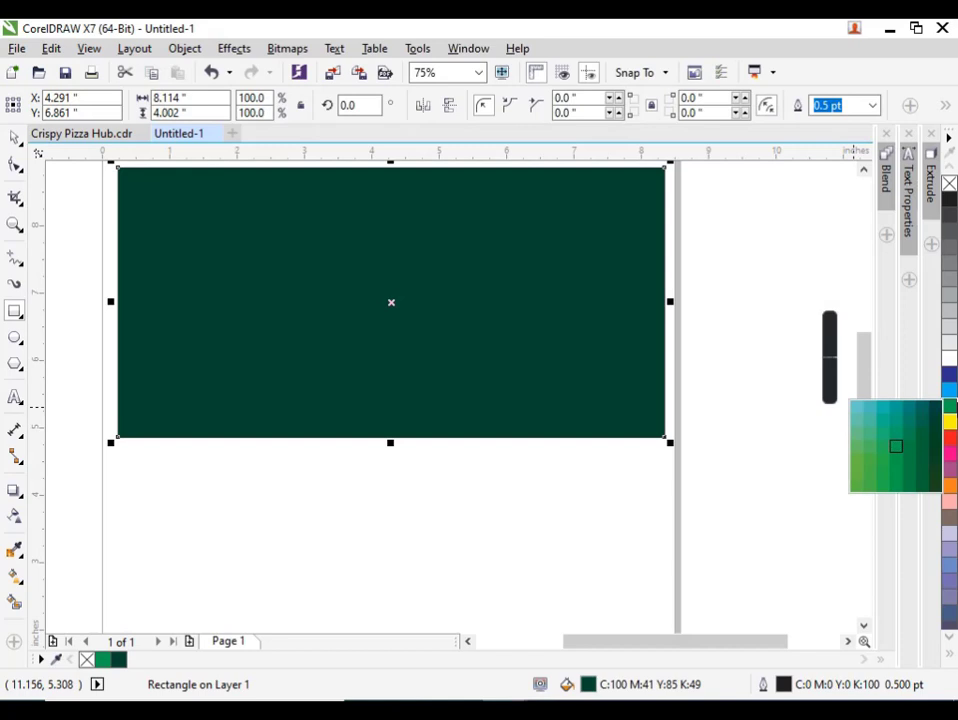
pyautogui.click(937, 463)
pyautogui.scroll(-2, 430, 436)
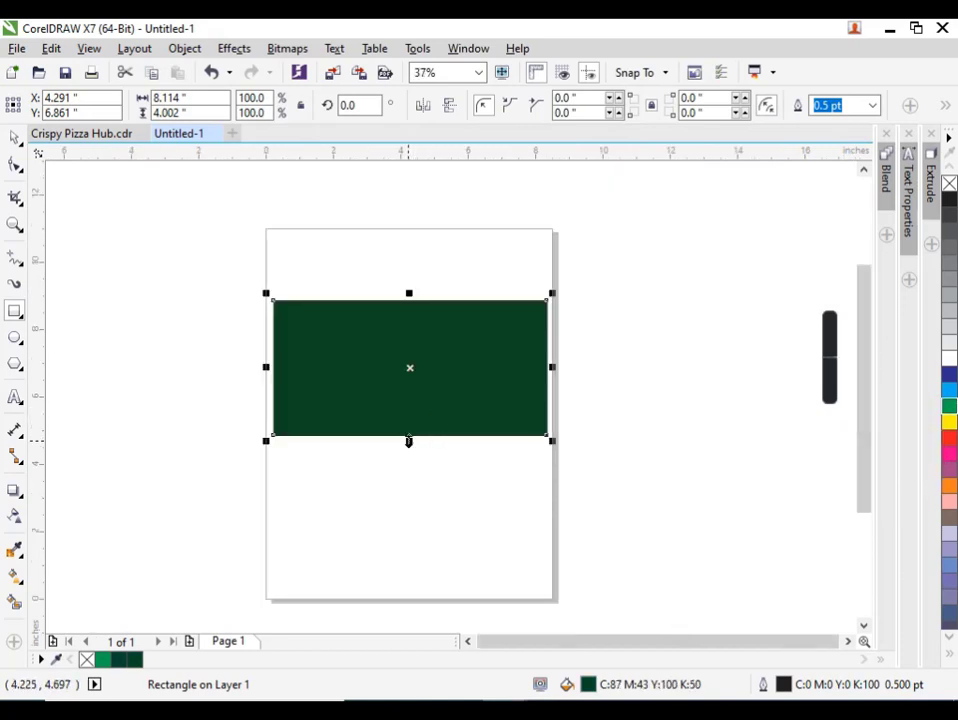
# Give the rectangle a fountain fill running from dark green to yellow, C:5 M:0 Y:100 K:0.
pyautogui.press('F11')
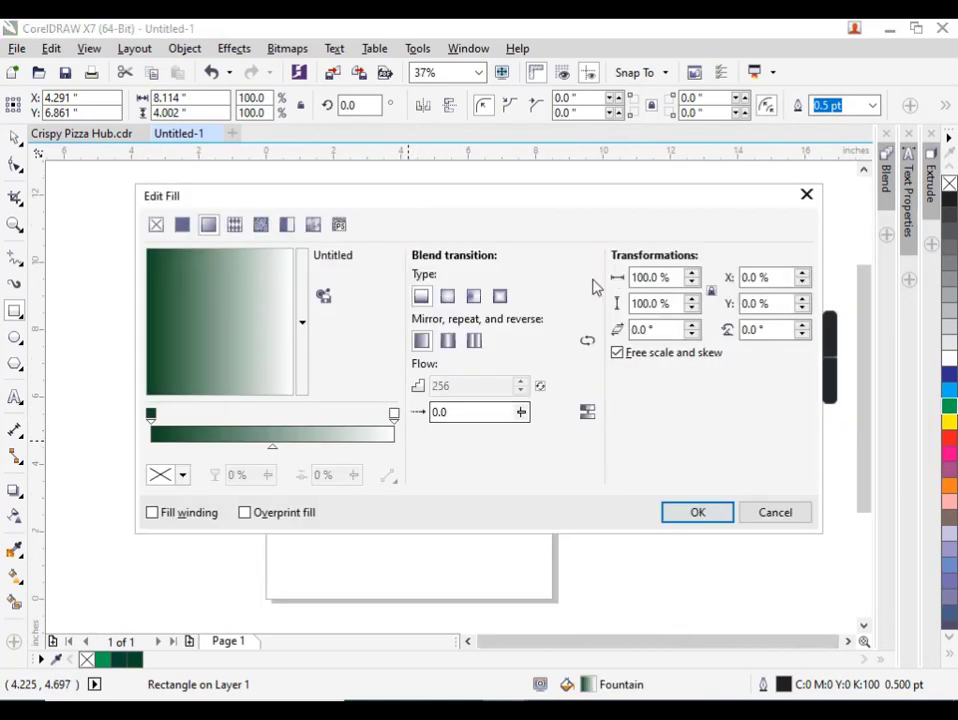
pyautogui.click(394, 414)
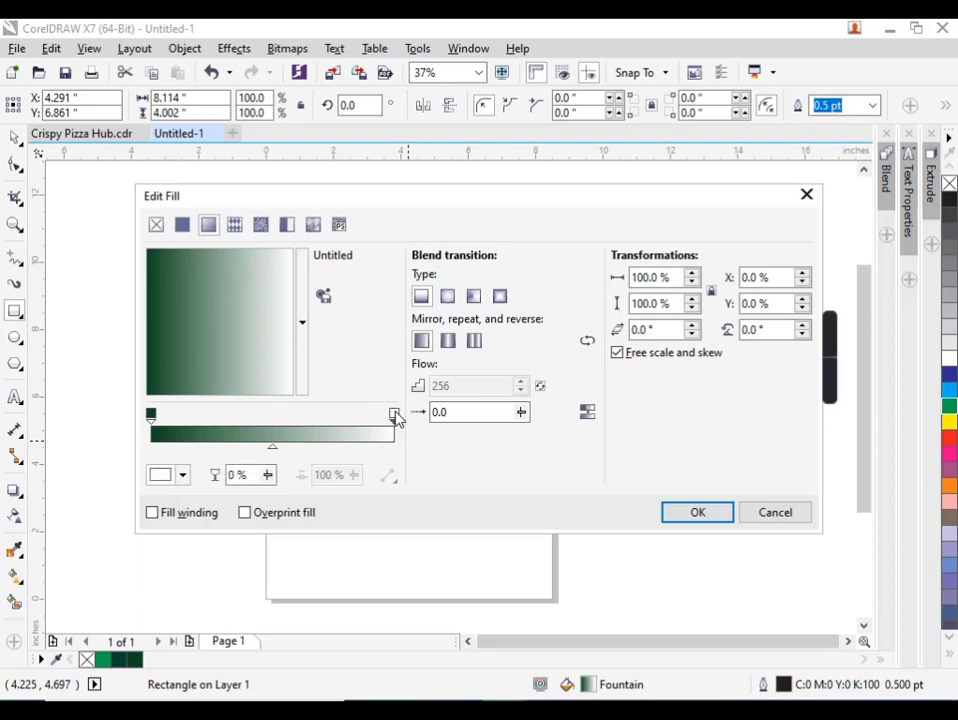
pyautogui.click(182, 475)
pyautogui.click(280, 412)
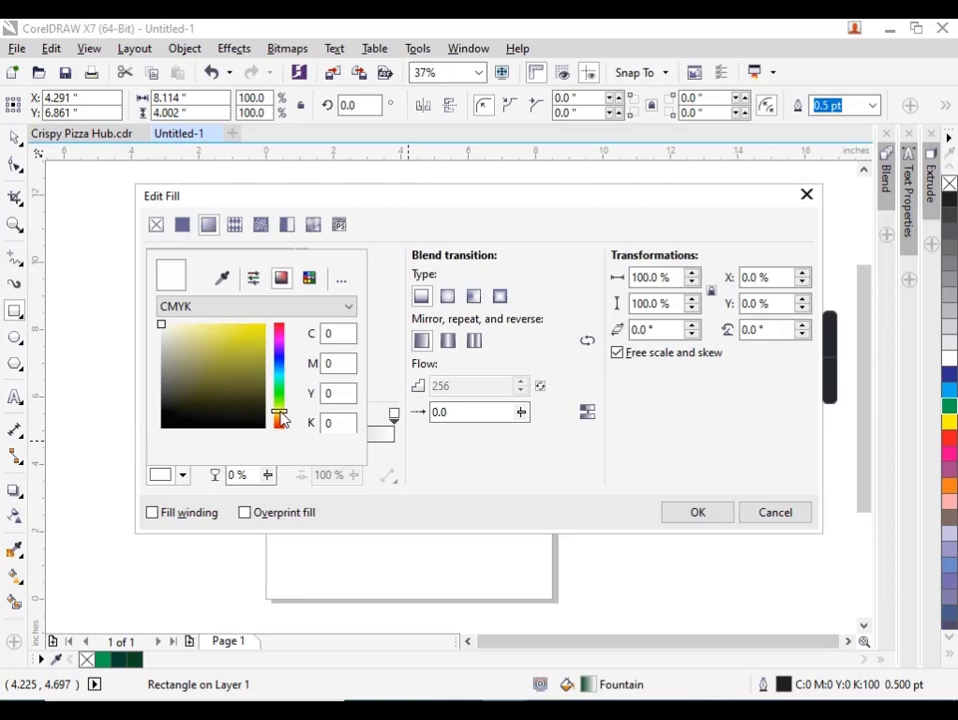
pyautogui.moveTo(262, 329); pyautogui.dragTo(261, 326)
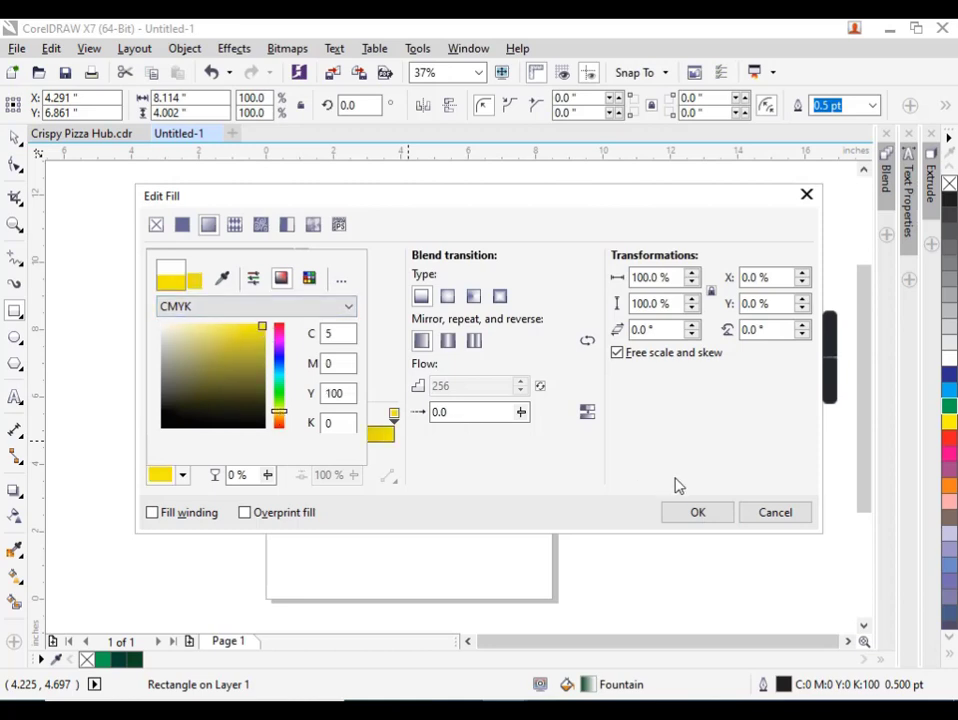
pyautogui.click(684, 510)
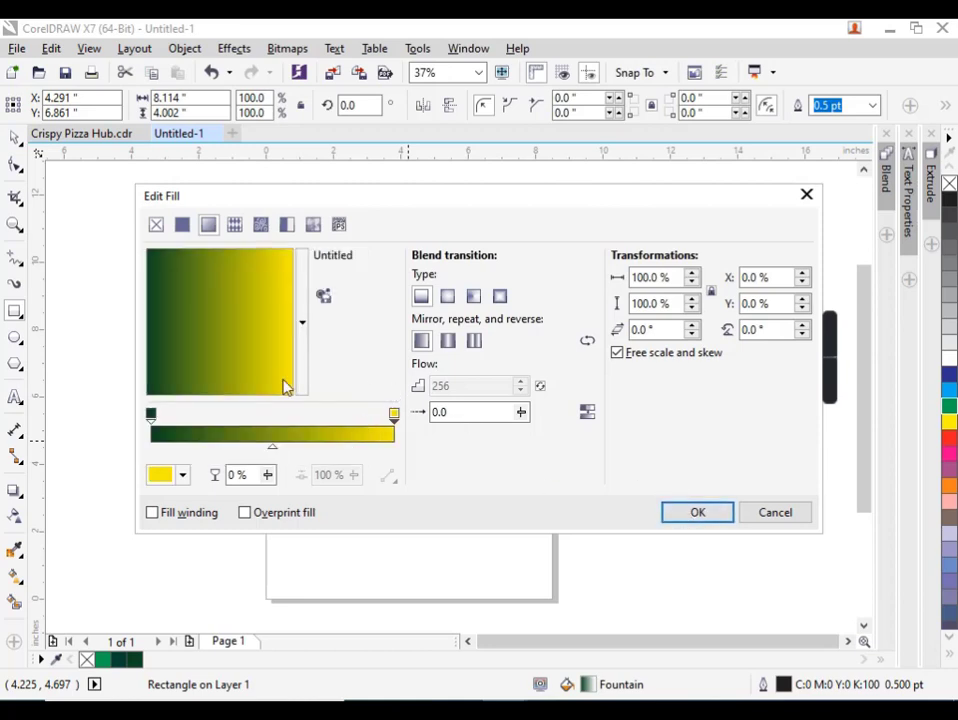
# Rotate the rectangle's fountain fill to about 272.1° with green on top, apply it, and remove the outline.
pyautogui.moveTo(285, 387); pyautogui.dragTo(239, 377)
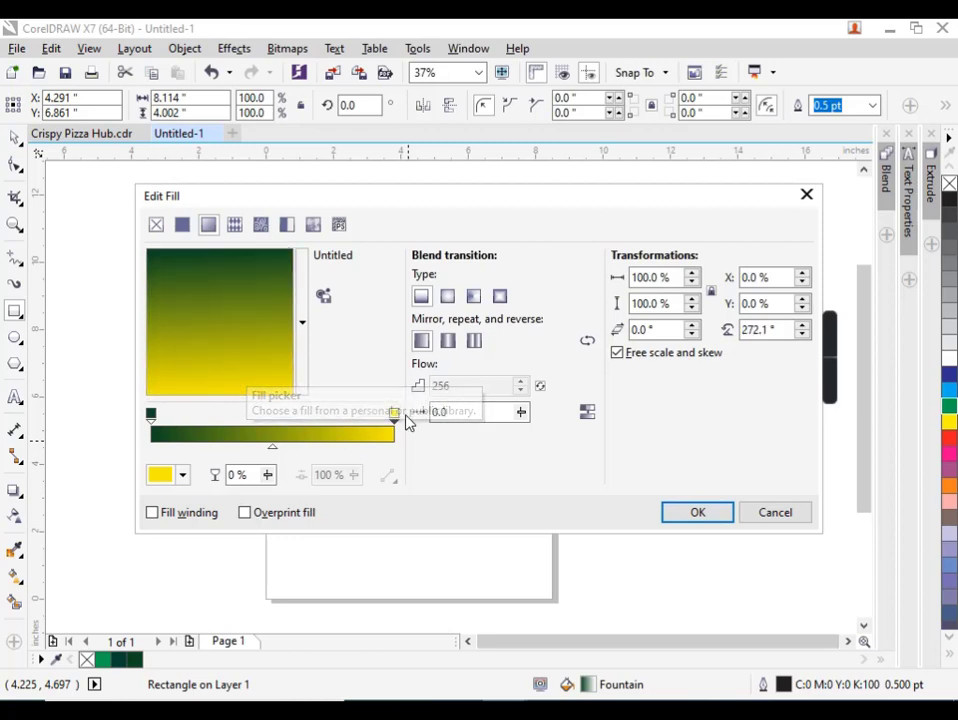
pyautogui.click(718, 515)
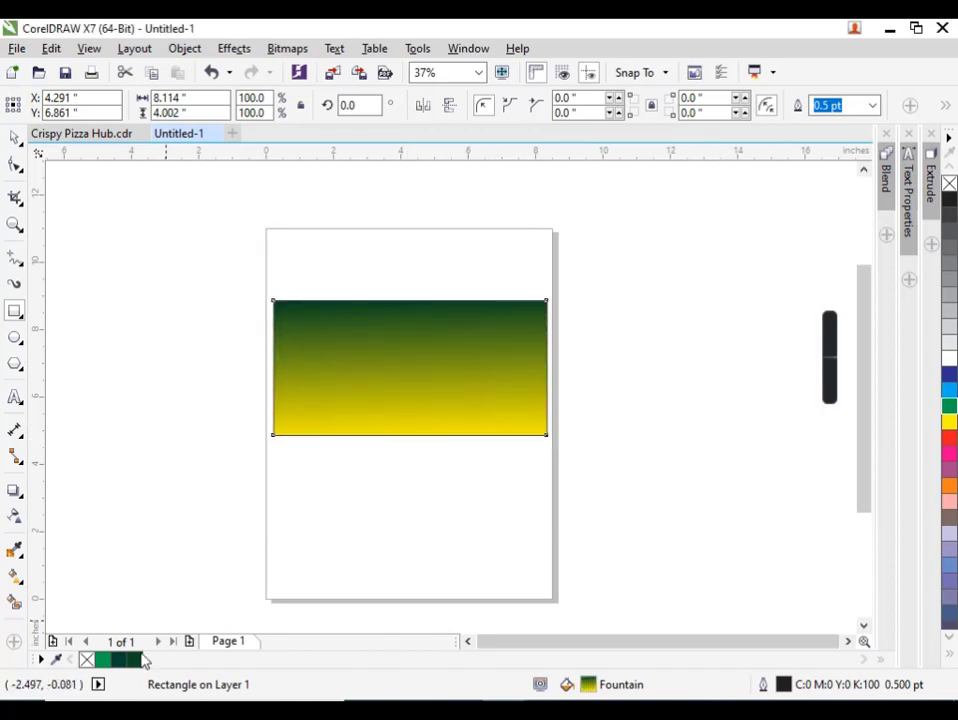
pyautogui.scroll(3, 410, 378)
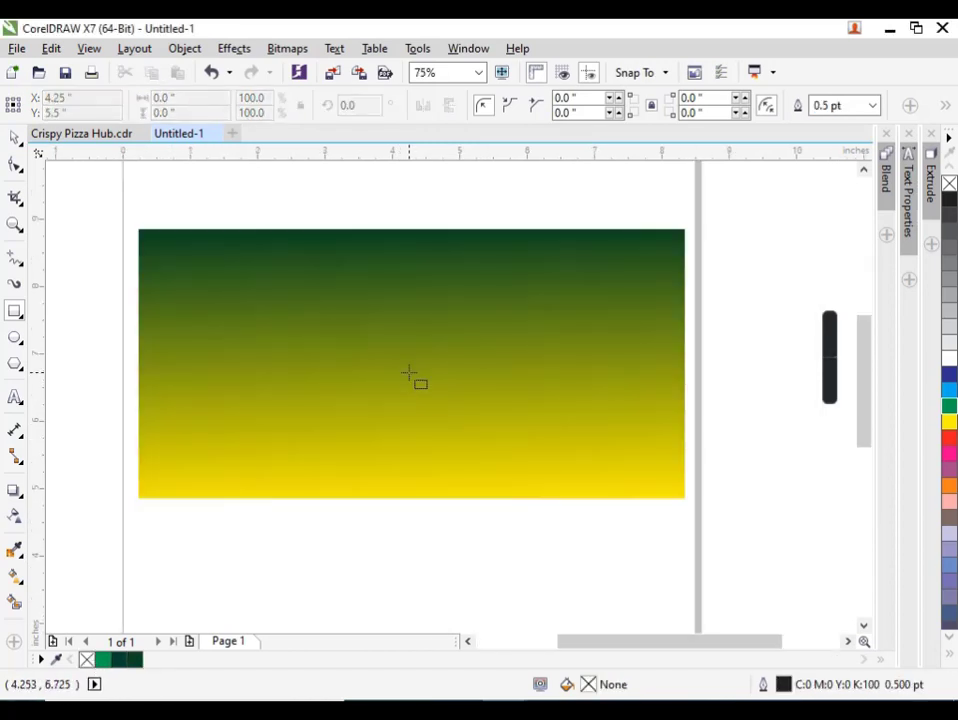
# Add the artistic text "6 SEPTEMBER" beside the rectangle and break it apart into separate words.
pyautogui.press('space')
pyautogui.click(18, 397)
pyautogui.click(79, 376)
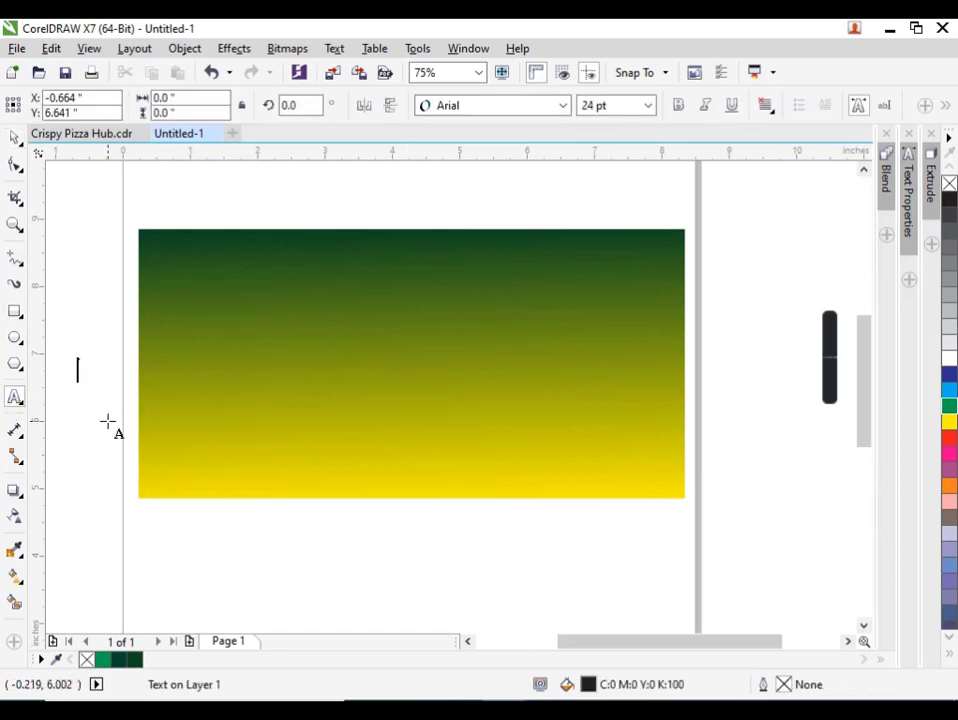
pyautogui.write('6')
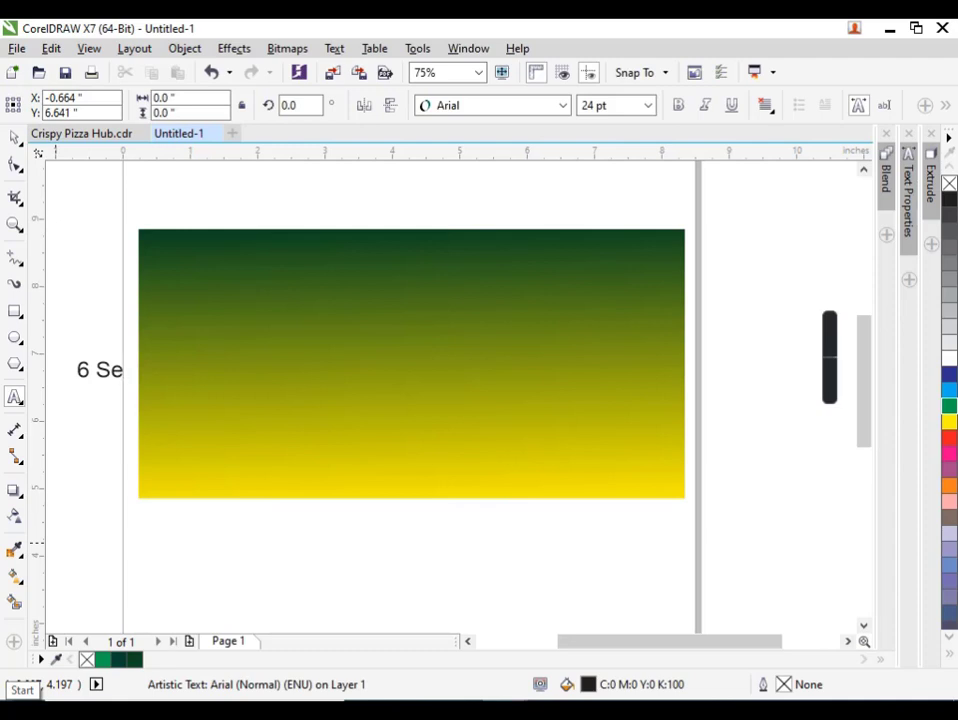
pyautogui.write(' SES')
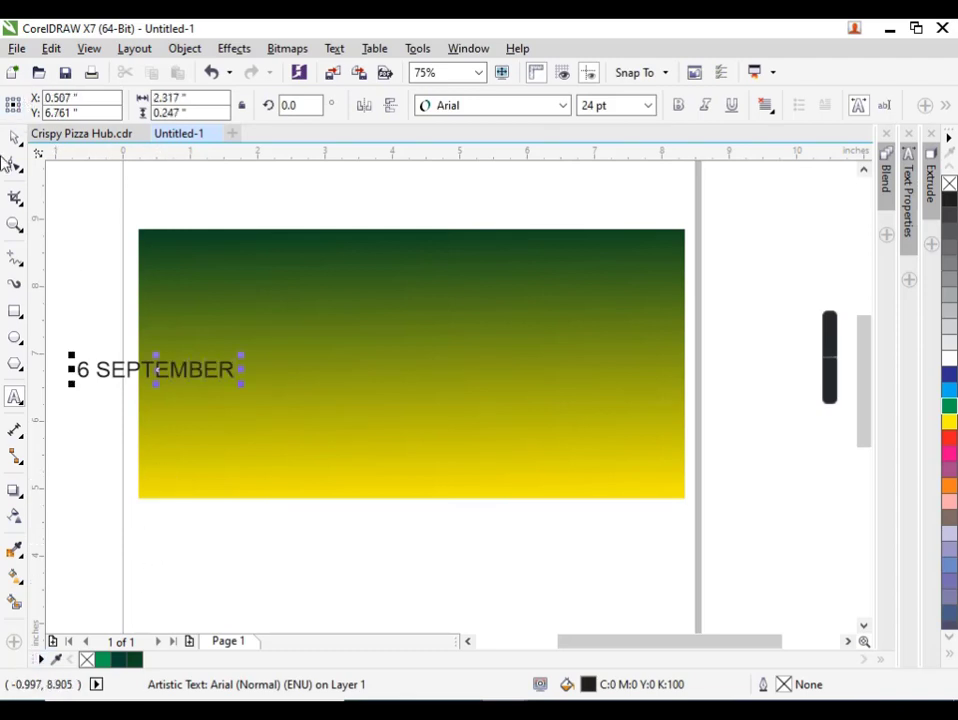
pyautogui.click(14, 138)
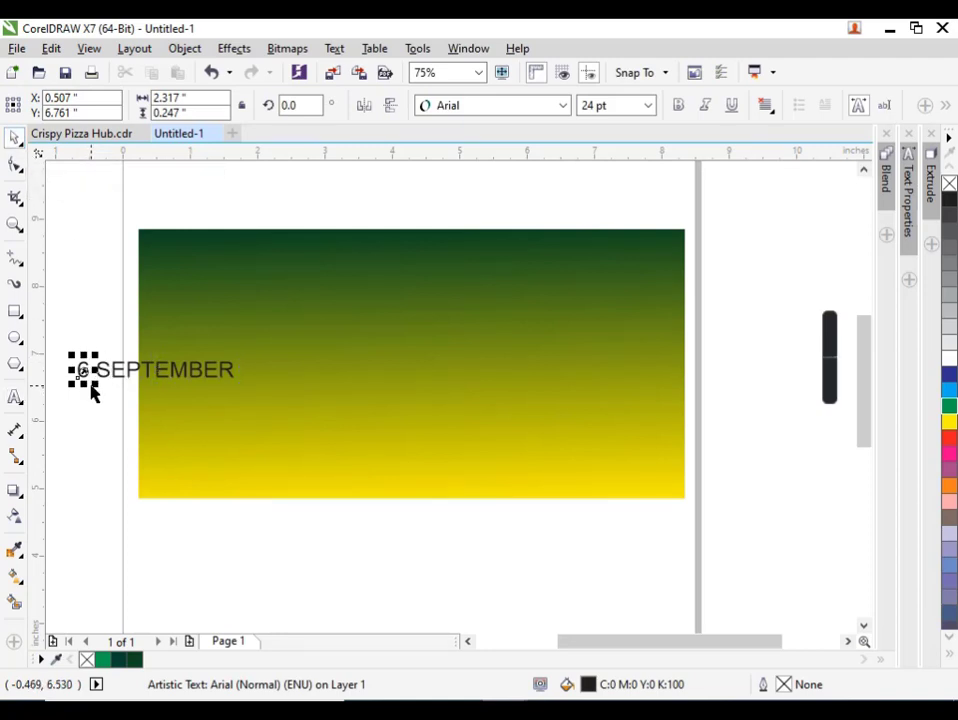
# Enlarge the 6 to about 145 pt and place it in the upper middle of the rectangle.
pyautogui.moveTo(92, 388); pyautogui.dragTo(156, 475)
pyautogui.moveTo(128, 406); pyautogui.dragTo(456, 384)
pyautogui.moveTo(478, 449); pyautogui.dragTo(436, 382)
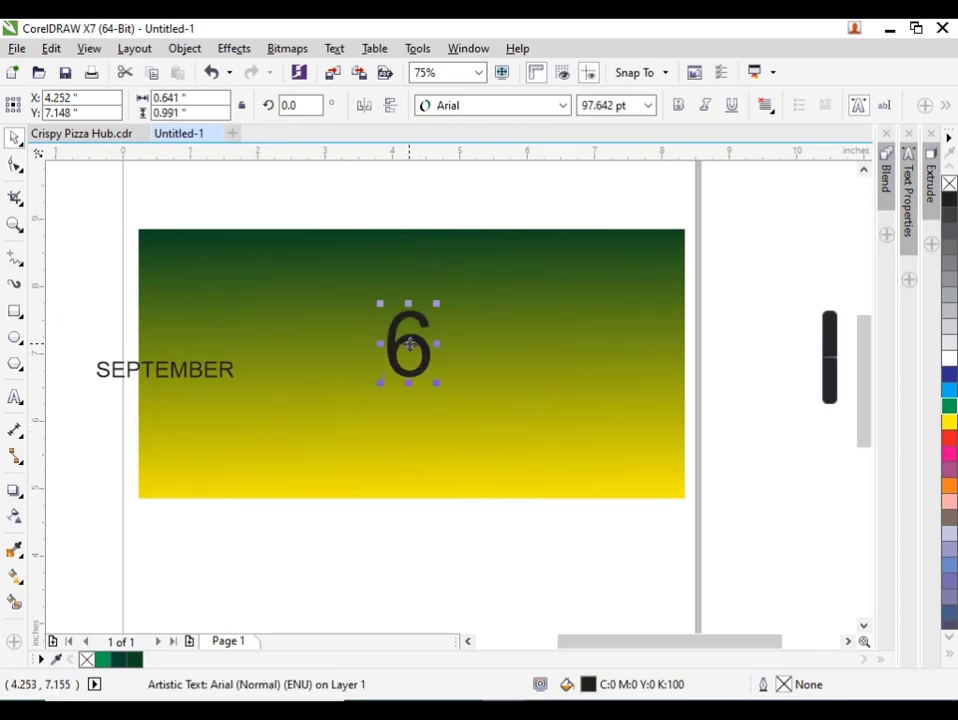
pyautogui.moveTo(409, 343); pyautogui.dragTo(405, 298)
pyautogui.moveTo(436, 338); pyautogui.dragTo(452, 366)
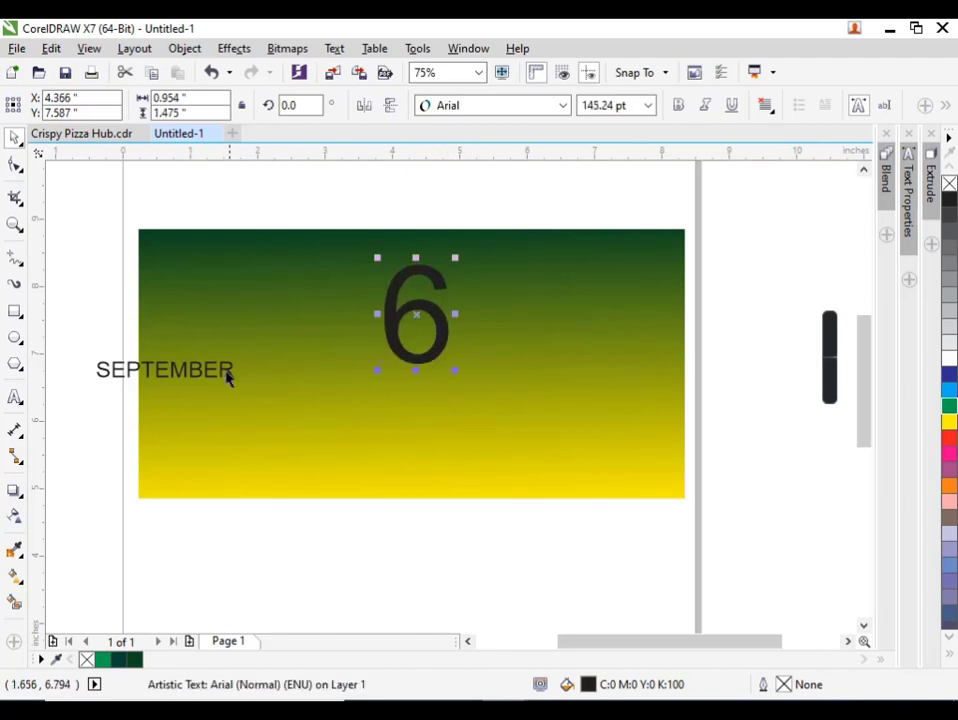
# Move SEPTEMBER below the 6 and centre both texts horizontally on the gradient rectangle.
pyautogui.click(195, 368)
pyautogui.moveTo(195, 368); pyautogui.dragTo(428, 401)
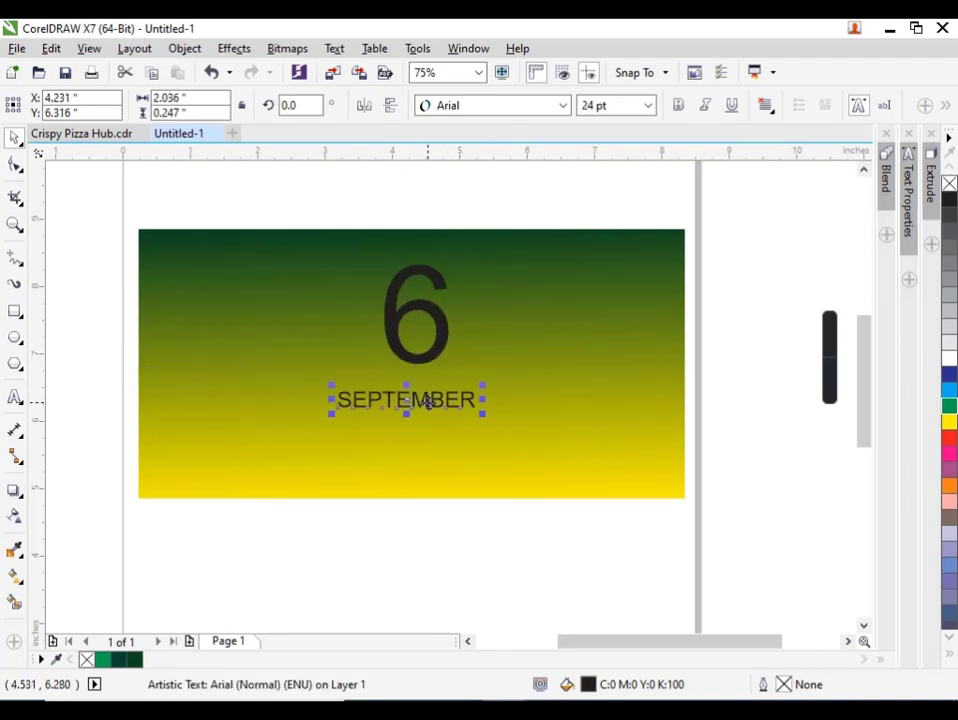
pyautogui.scroll(2, 428, 401)
pyautogui.moveTo(642, 193); pyautogui.dragTo(276, 554)
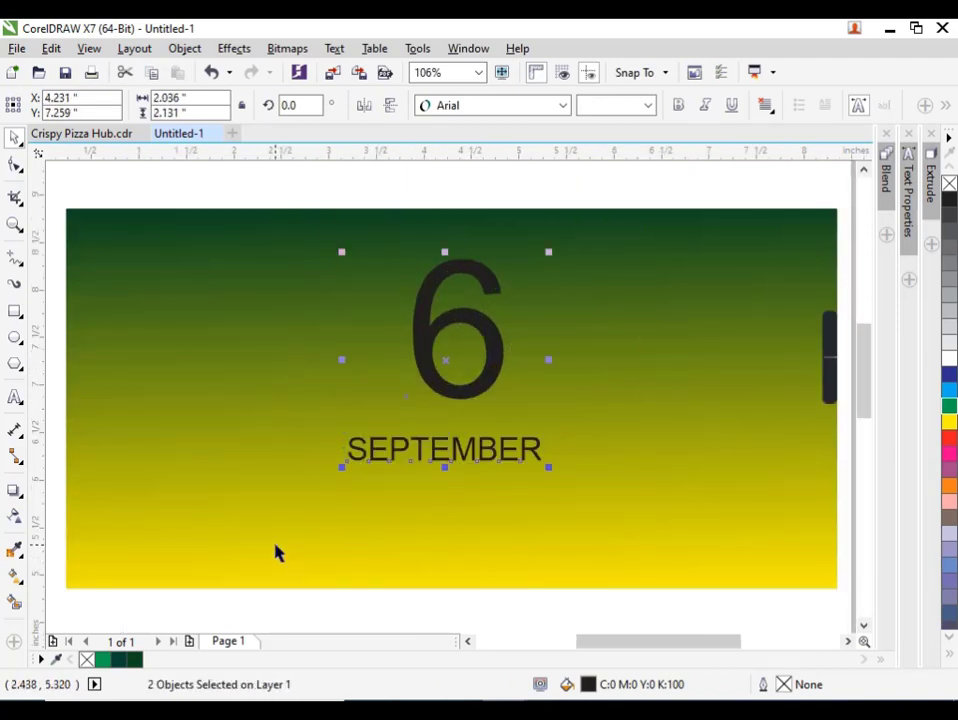
pyautogui.moveTo(500, 476); pyautogui.dragTo(513, 475)
pyautogui.keyDown('shift'); pyautogui.click(568, 390); pyautogui.keyUp('shift')
pyautogui.scroll(-4, 560, 395)
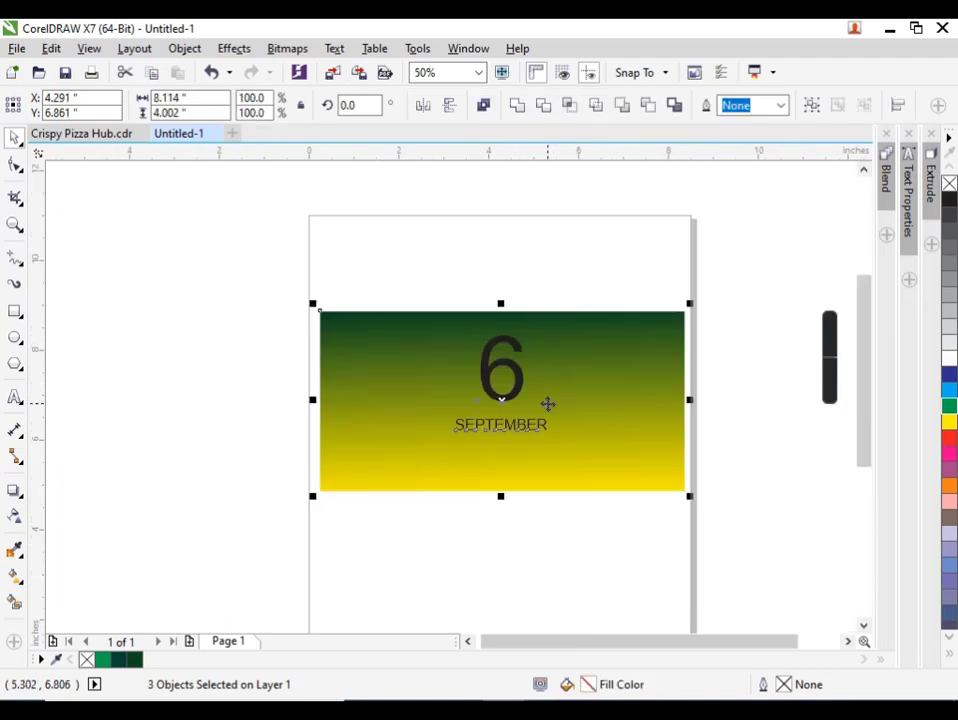
pyautogui.press('Escape')
# Enlarge the 6 from its centre to about 170 pt.
pyautogui.click(517, 389)
pyautogui.scroll(2, 517, 389)
pyautogui.moveTo(535, 417); pyautogui.dragTo(543, 430)
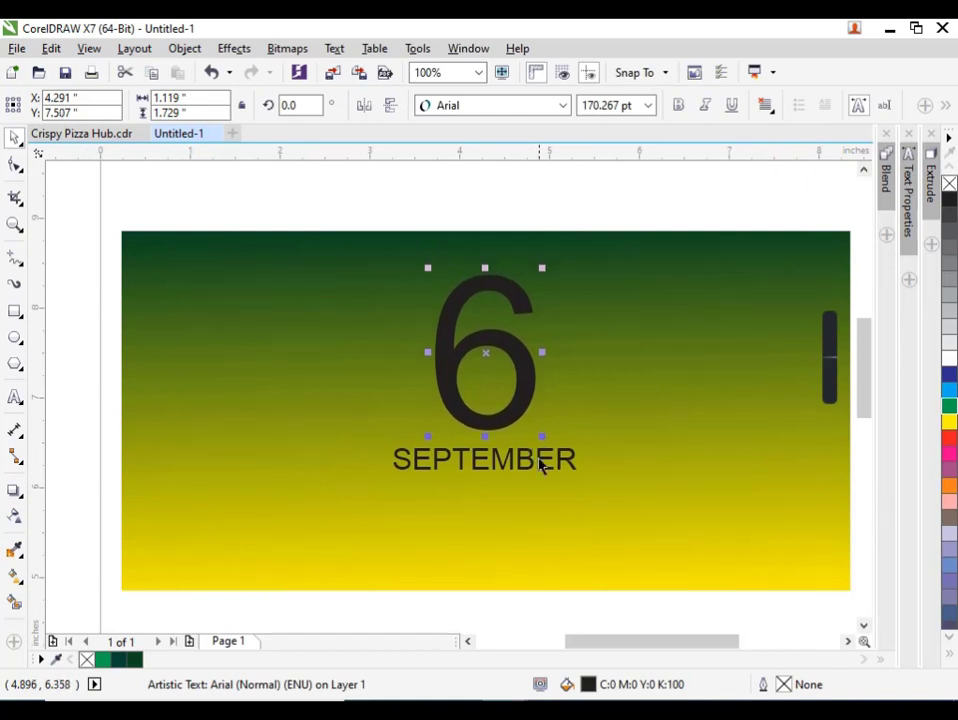
# Enlarge SEPTEMBER to about 40 pt and nudge it down so it sits just below the 6.
pyautogui.click(528, 462)
pyautogui.moveTo(585, 477); pyautogui.dragTo(648, 509)
pyautogui.press('Down')
pyautogui.press('Down')
pyautogui.press('Down')
pyautogui.press('Down')
pyautogui.press('Down')
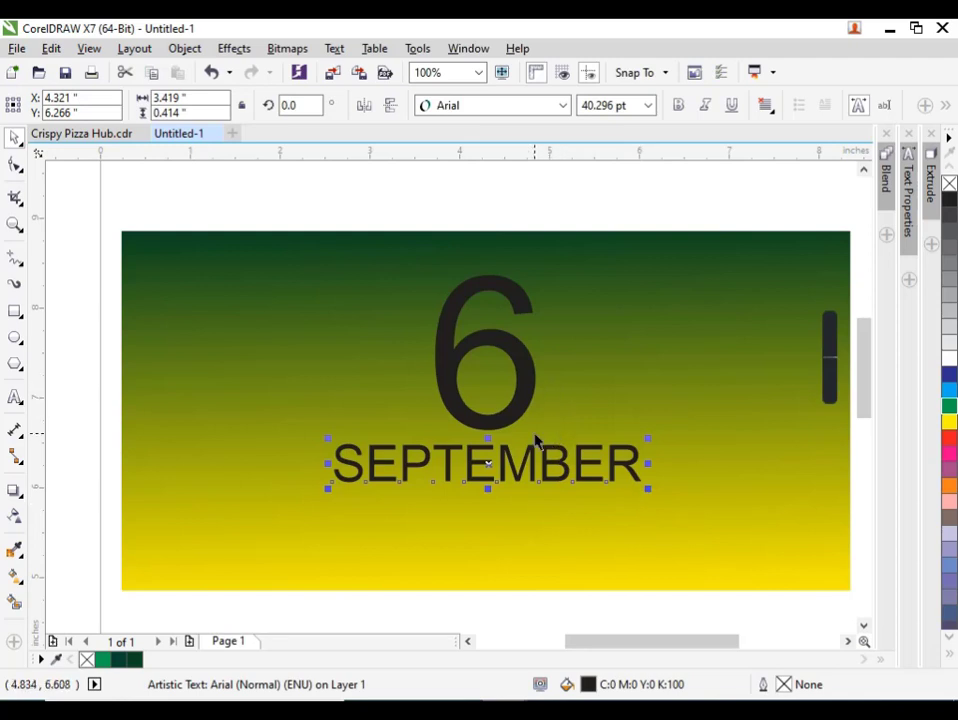
# Duplicate the 6 beside the original and change the copy's text to "1965".
pyautogui.moveTo(524, 388); pyautogui.dragTo(537, 341)
pyautogui.rightClick(622, 399)
pyautogui.doubleClick(622, 413)
pyautogui.write('1965')
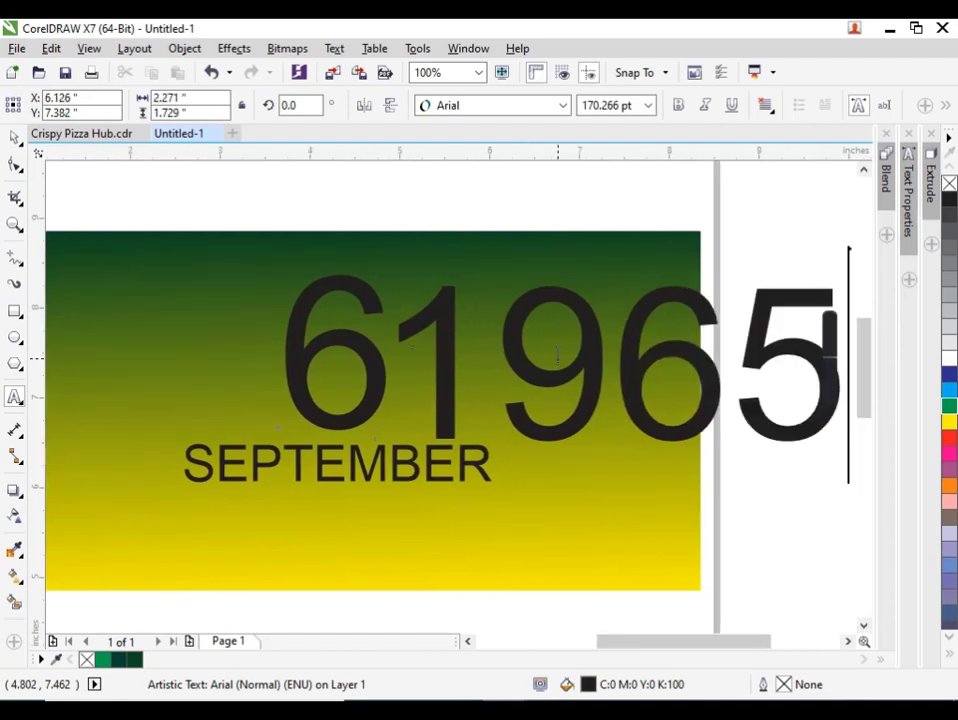
pyautogui.click(14, 137)
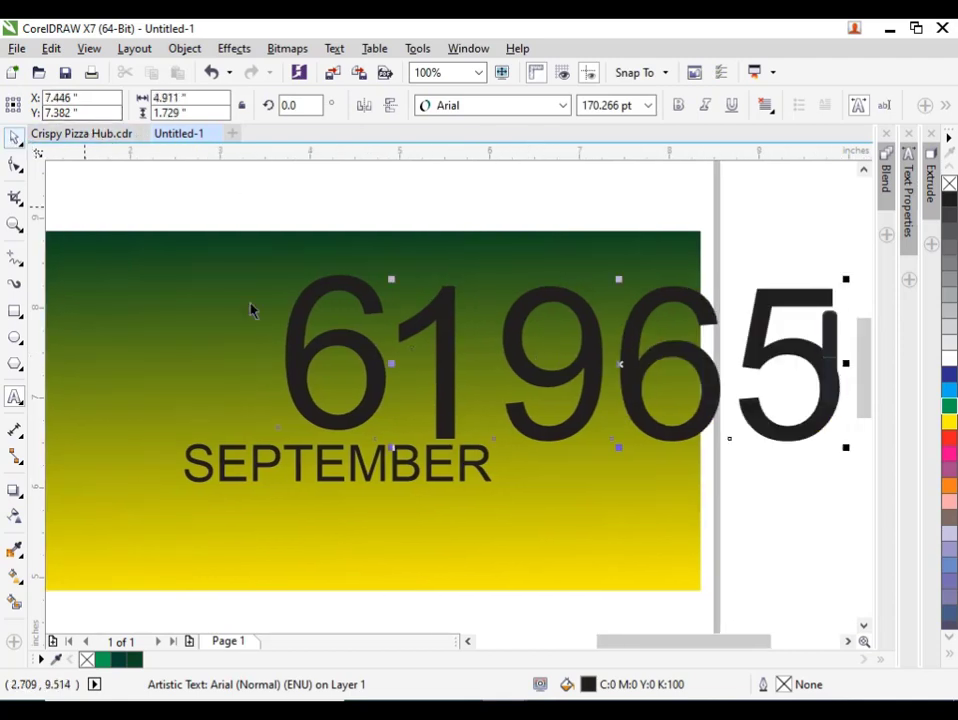
# Scale the 1965 text down about its centre to about 34 pt.
pyautogui.keyDown('shift'); pyautogui.click(412, 296); pyautogui.keyUp('shift')
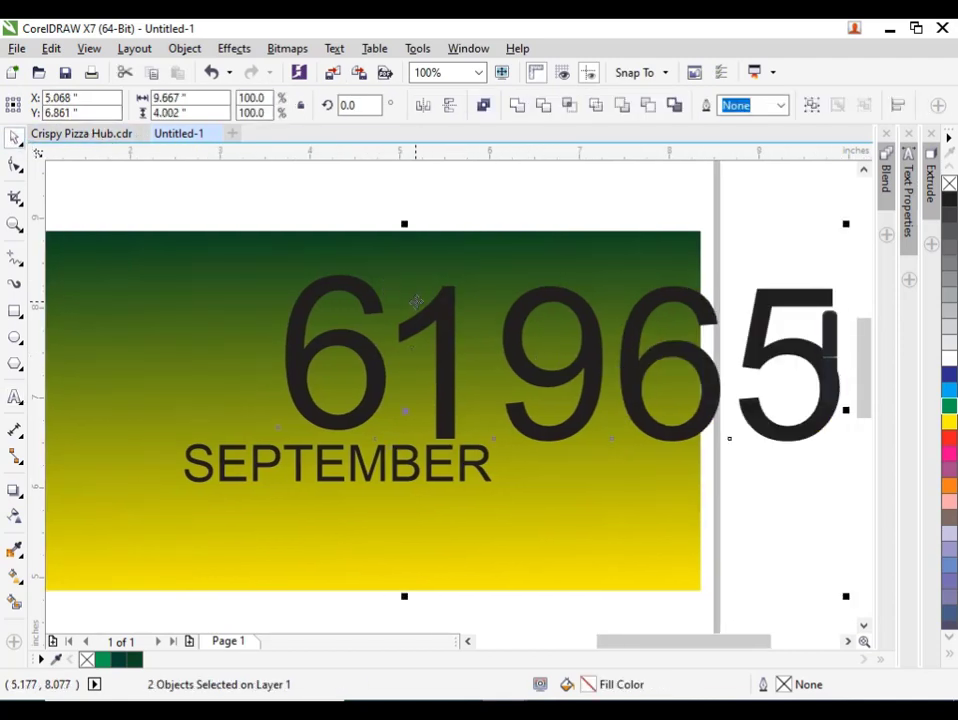
pyautogui.click(507, 192)
pyautogui.click(453, 360)
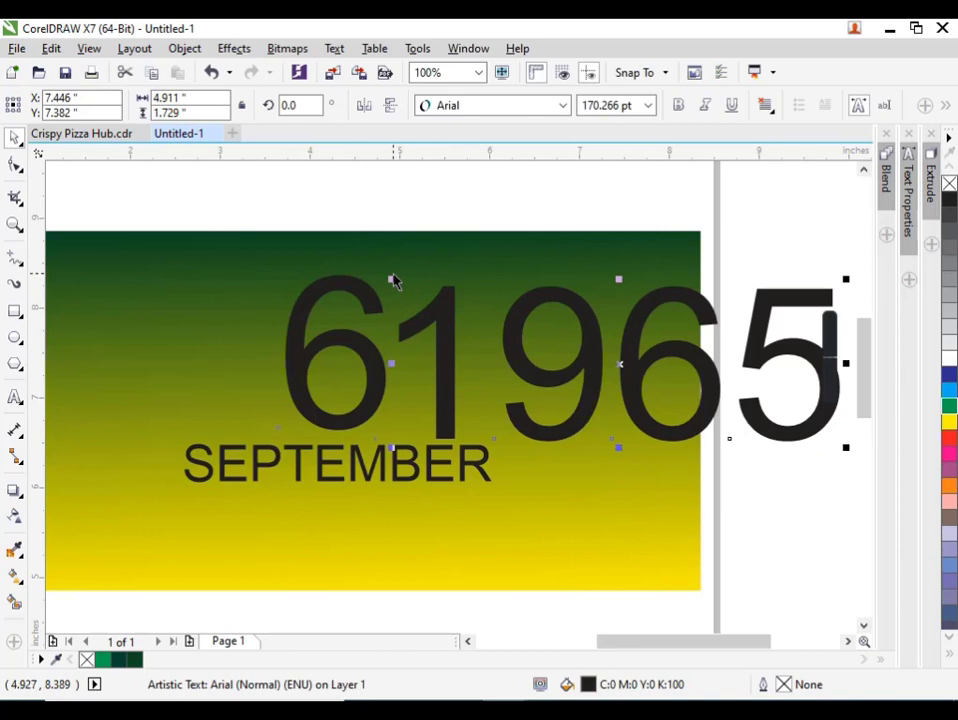
pyautogui.keyDown('shift'); pyautogui.click(397, 286); pyautogui.keyUp('shift')
pyautogui.press('Escape')
pyautogui.click(438, 356)
pyautogui.click(443, 363)
pyautogui.moveTo(391, 279); pyautogui.dragTo(567, 342)
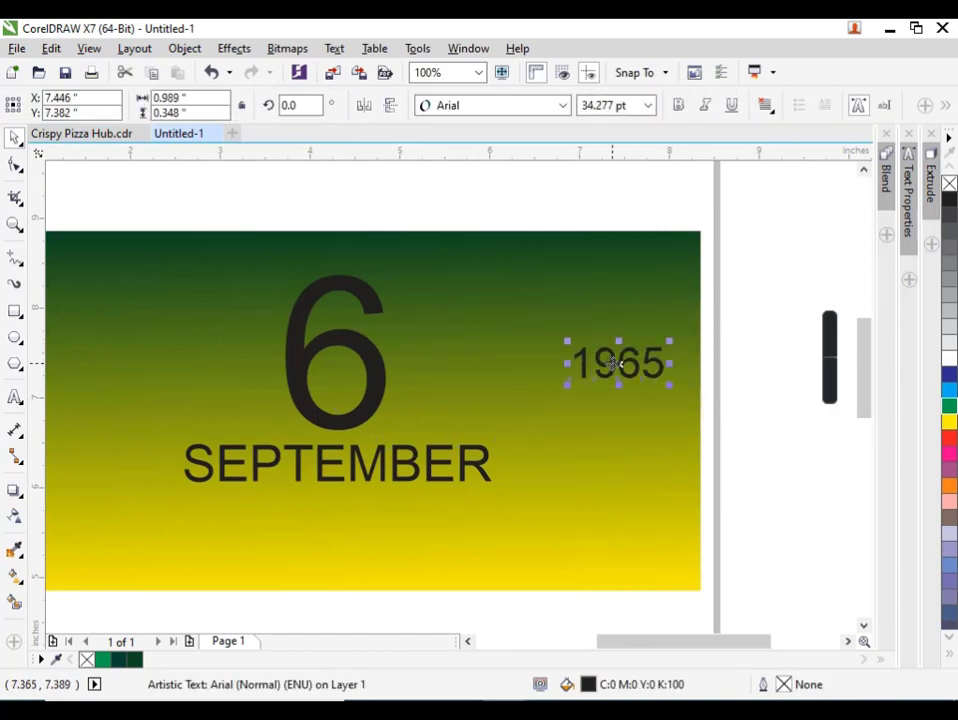
# Break 1965 apart into separate digits and move them together to the right edge of the large 6.
pyautogui.hotkey('ctrl', 'k')
pyautogui.moveTo(705, 418); pyautogui.dragTo(517, 308)
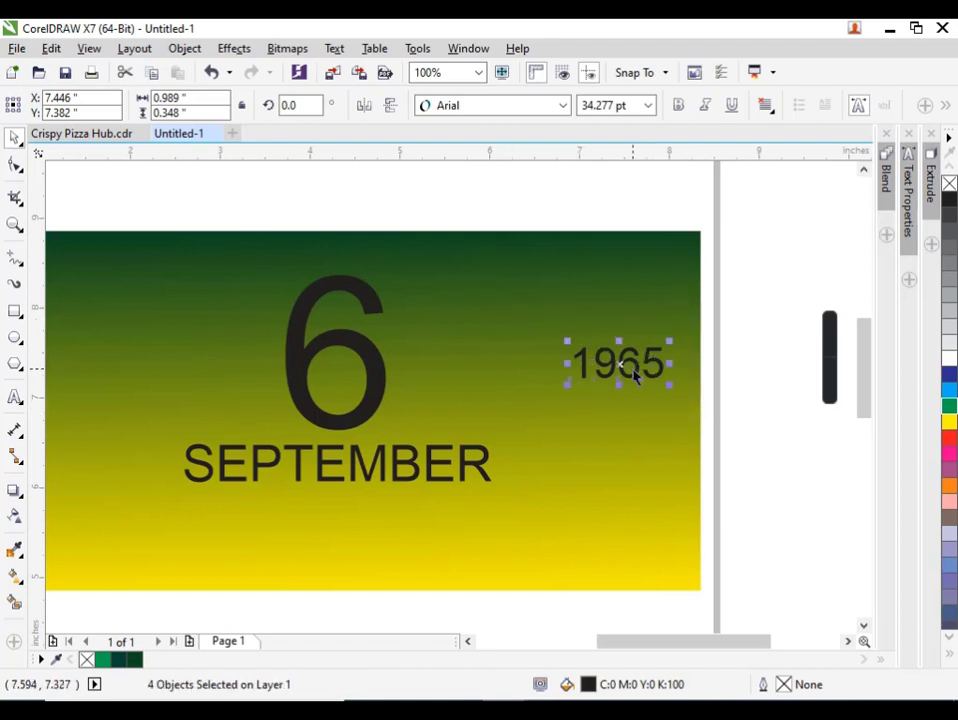
pyautogui.moveTo(632, 375); pyautogui.dragTo(425, 372)
# Nudge the digits 9, 6 and 5 down and slightly left so they step below the 1.
pyautogui.scroll(1, 425, 372)
pyautogui.moveTo(547, 284); pyautogui.dragTo(375, 457)
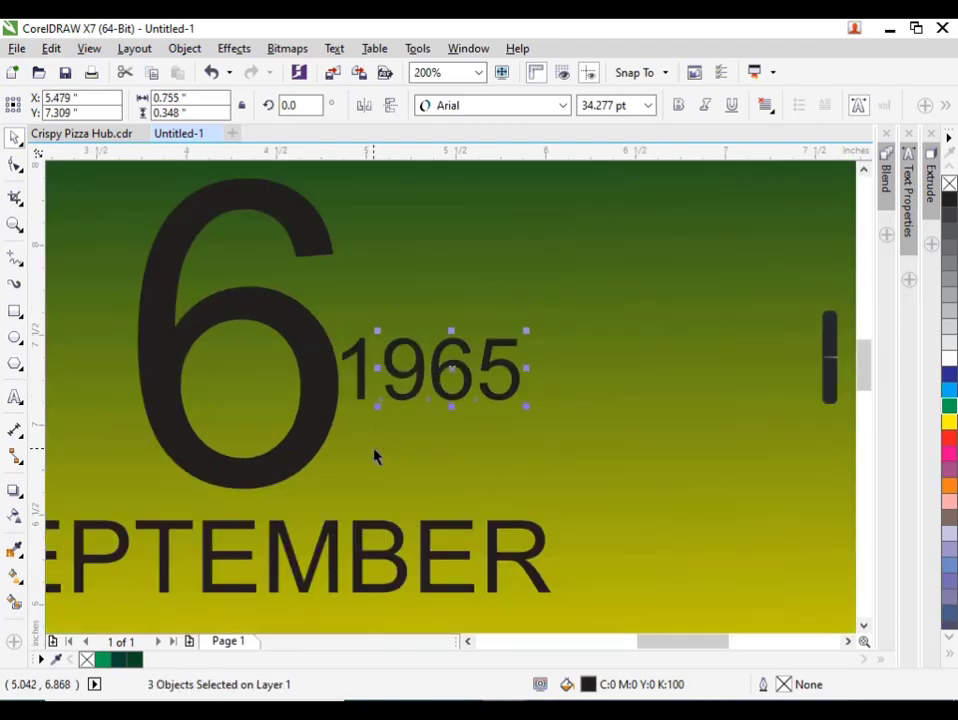
pyautogui.press('Down')
pyautogui.hotkey('ctrl', 'Left')
pyautogui.hotkey('ctrl', 'Left')
pyautogui.hotkey('ctrl', 'Left')
pyautogui.hotkey('ctrl', 'Left')
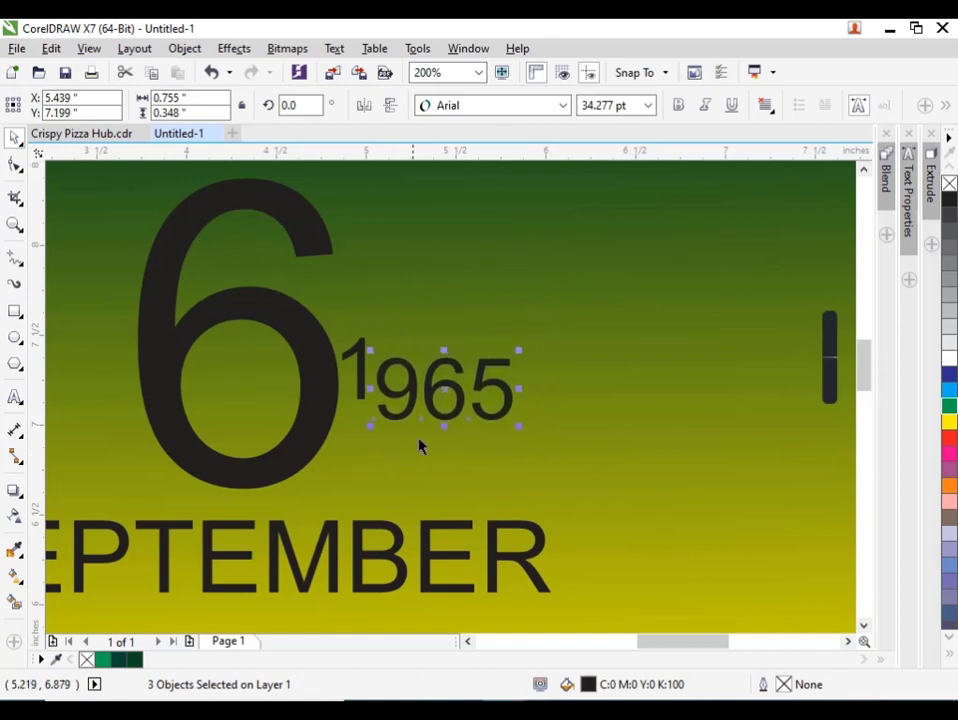
pyautogui.moveTo(588, 262); pyautogui.dragTo(547, 333)
pyautogui.rightClick(547, 333)
pyautogui.scroll(-1, 542, 337)
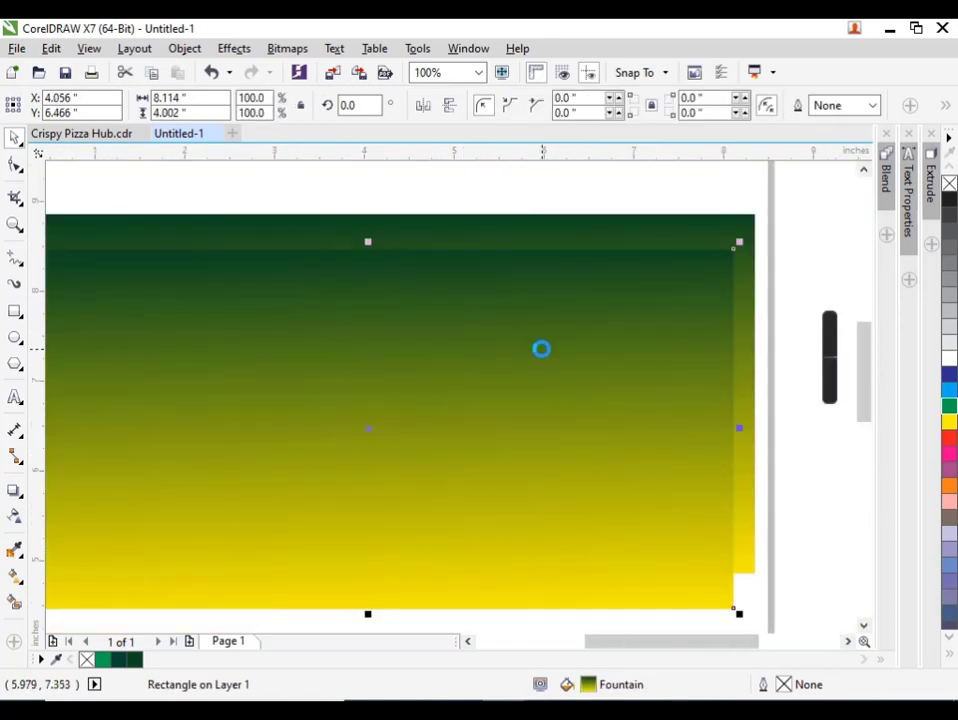
pyautogui.hotkey('ctrl', 'z')
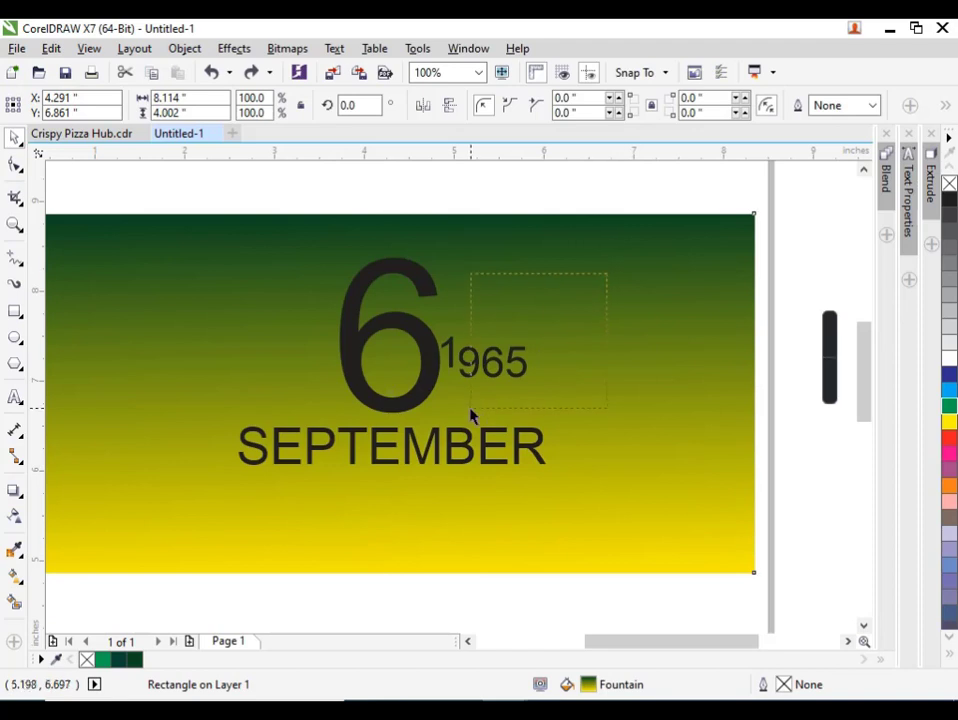
# Nudge the digits 6 and 5 below the 9, with the 5 slightly lower and closer to the 6.
pyautogui.hotkey('ctrl', 'z')
pyautogui.press('Right')
pyautogui.press('Down')
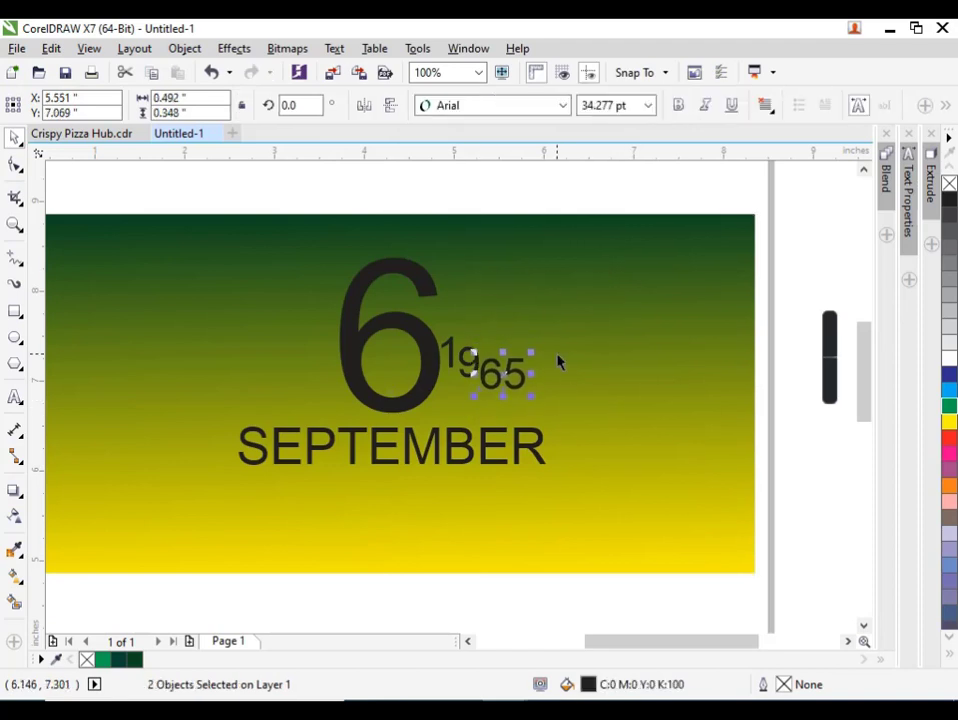
pyautogui.scroll(1, 558, 362)
pyautogui.press('Tab')
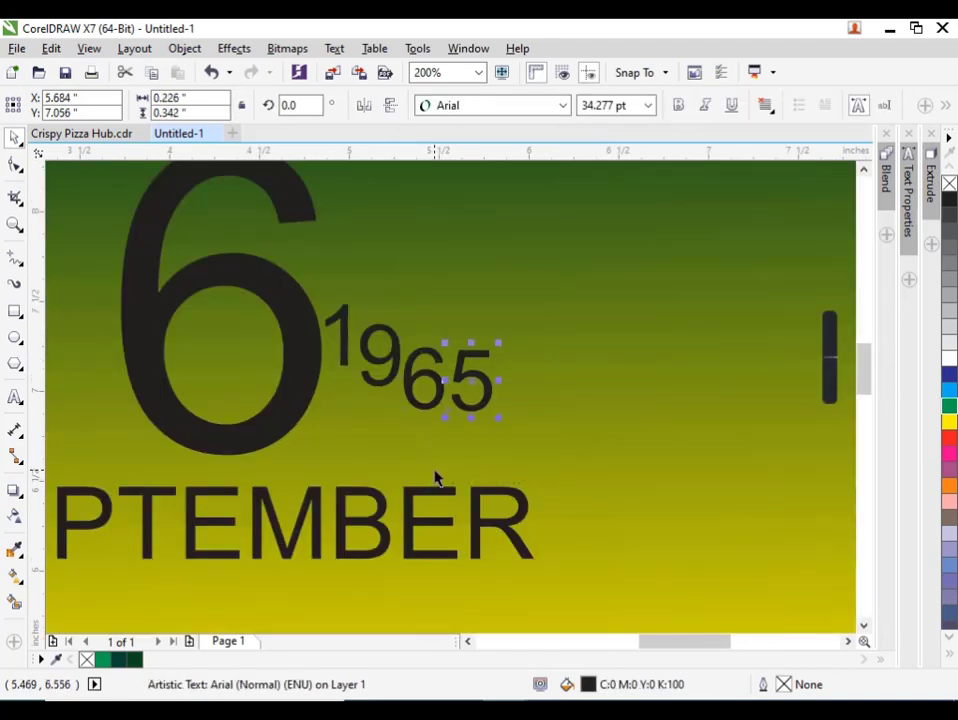
pyautogui.press('Down')
pyautogui.press('Down')
pyautogui.press('Up')
pyautogui.press('Left')
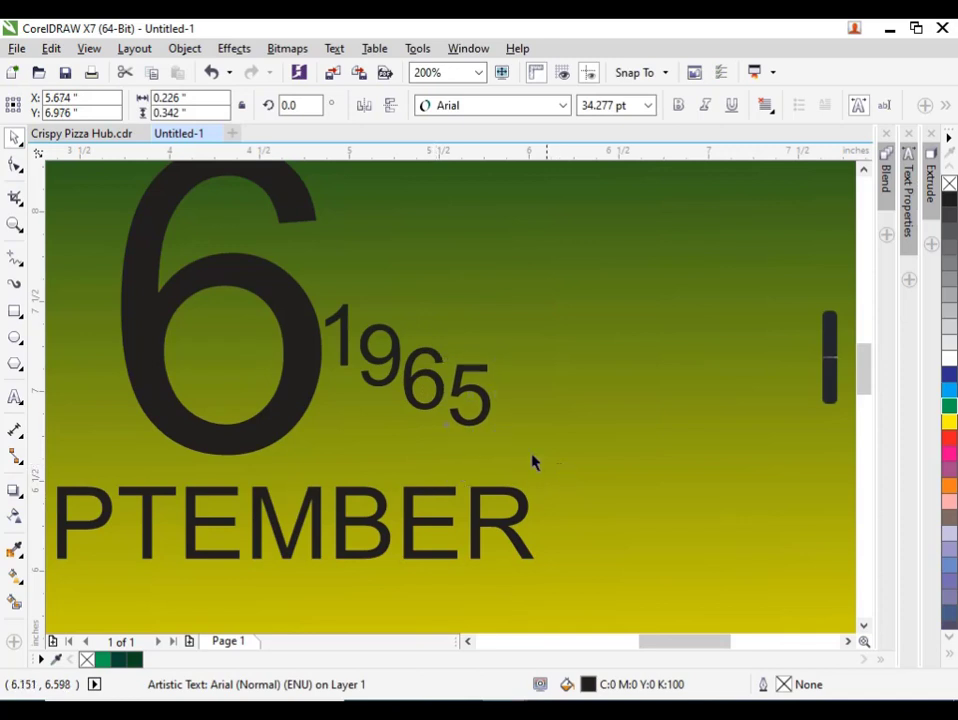
# Enlarge the four year digits together to about 46 pt and SEPTEMBER to about 45 pt.
pyautogui.moveTo(533, 462); pyautogui.dragTo(295, 254)
pyautogui.moveTo(494, 440); pyautogui.dragTo(575, 473)
pyautogui.click(524, 518)
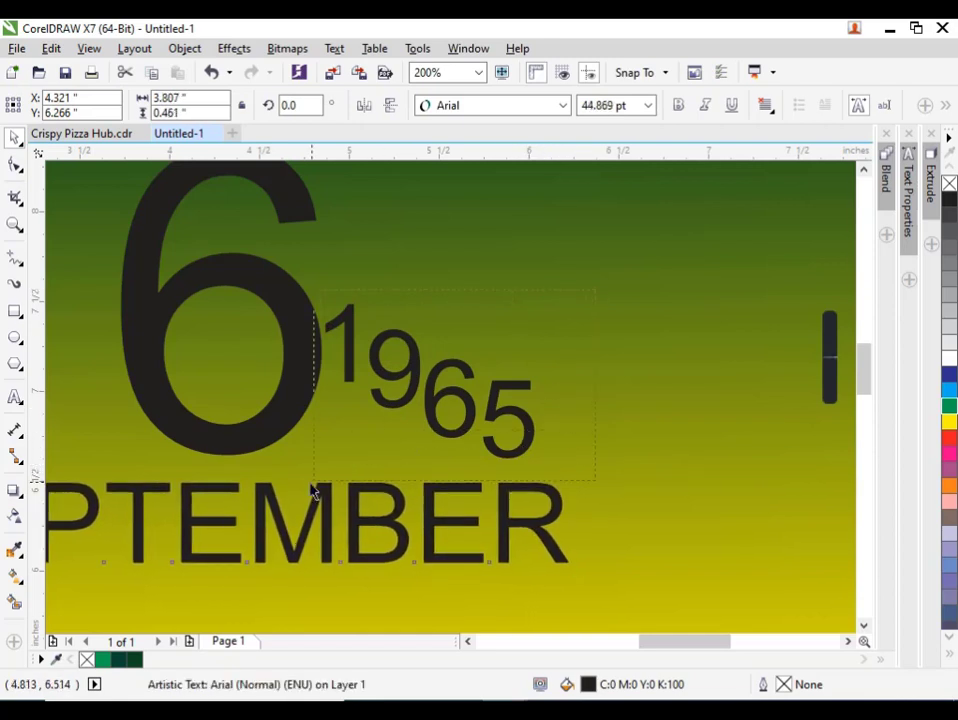
pyautogui.moveTo(312, 490); pyautogui.dragTo(313, 484)
pyautogui.moveTo(547, 470); pyautogui.dragTo(552, 475)
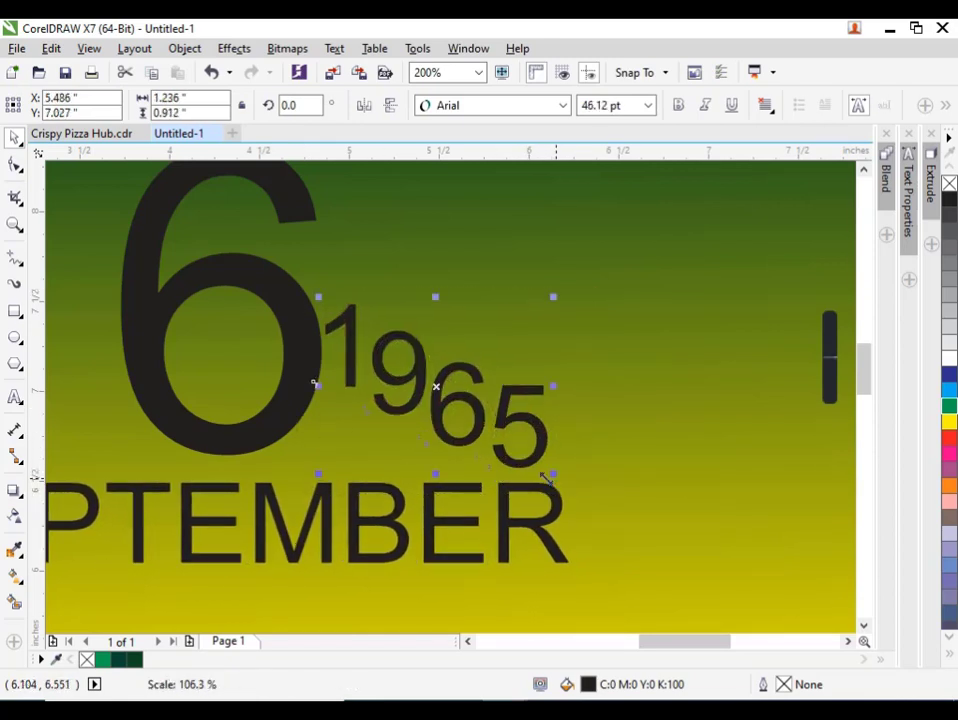
# Make the large 6 bold and shift it slightly down toward SEPTEMBER.
pyautogui.click(271, 438)
pyautogui.click(679, 105)
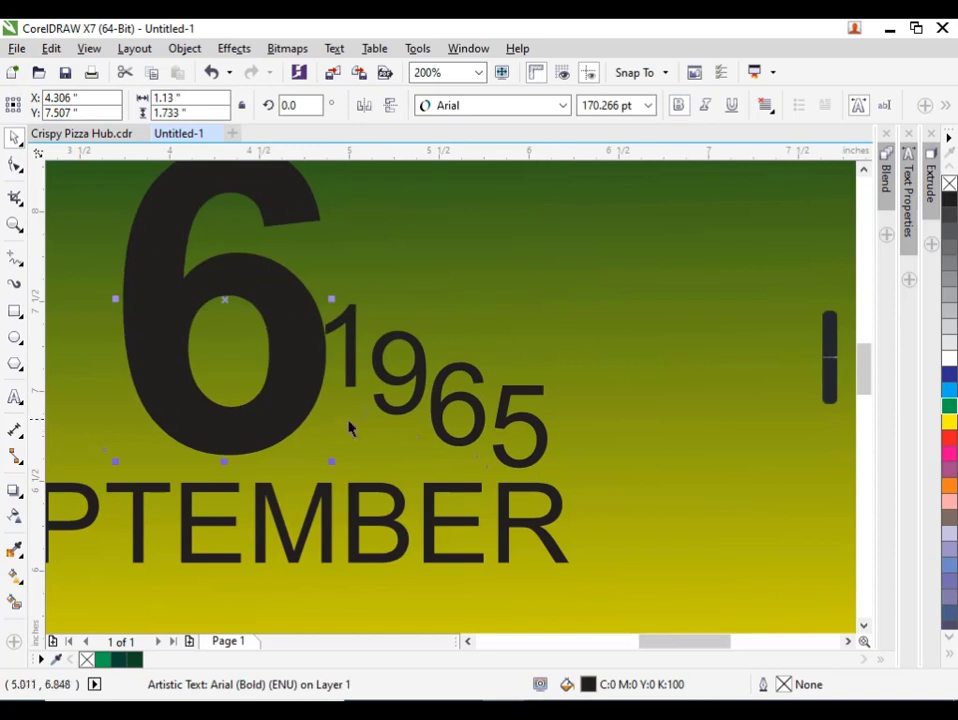
pyautogui.moveTo(289, 414); pyautogui.dragTo(289, 422)
pyautogui.scroll(-2, 300, 425)
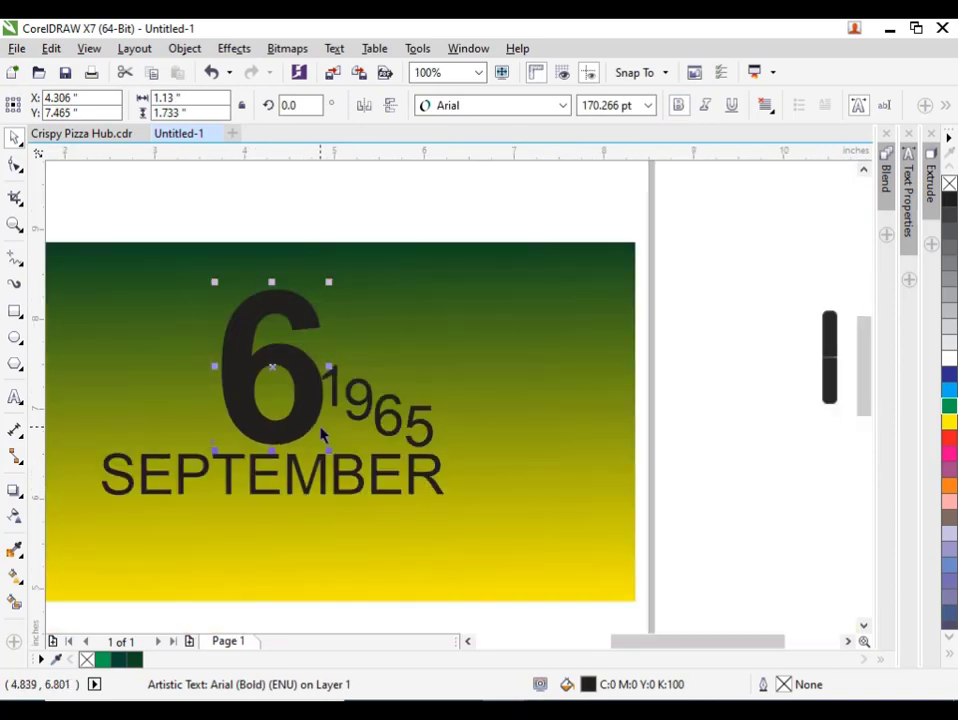
pyautogui.press('F4')
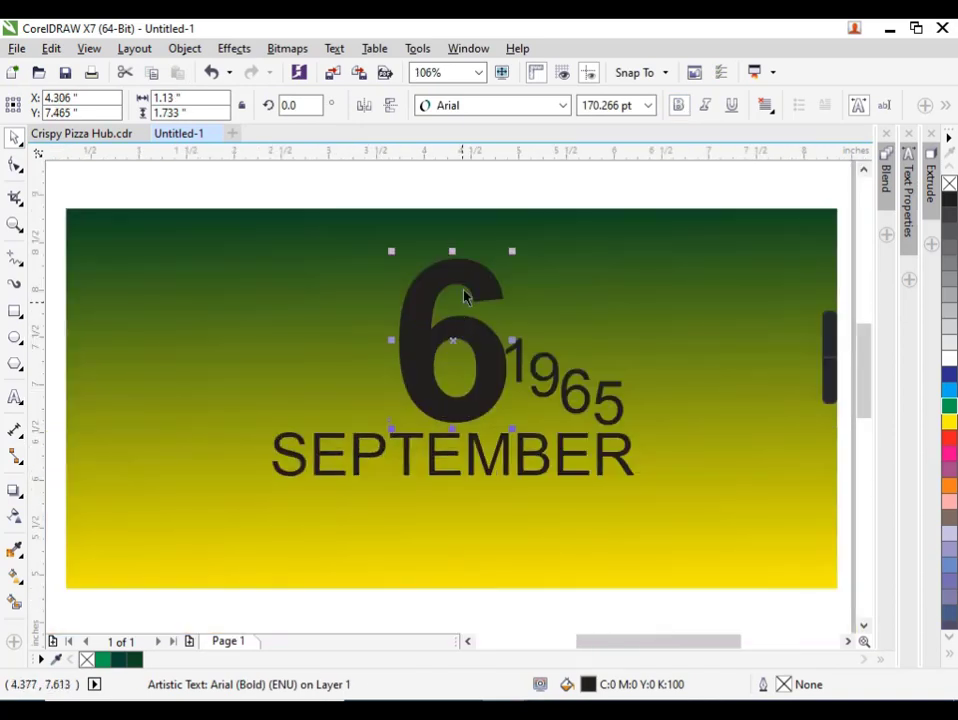
pyautogui.click(468, 180)
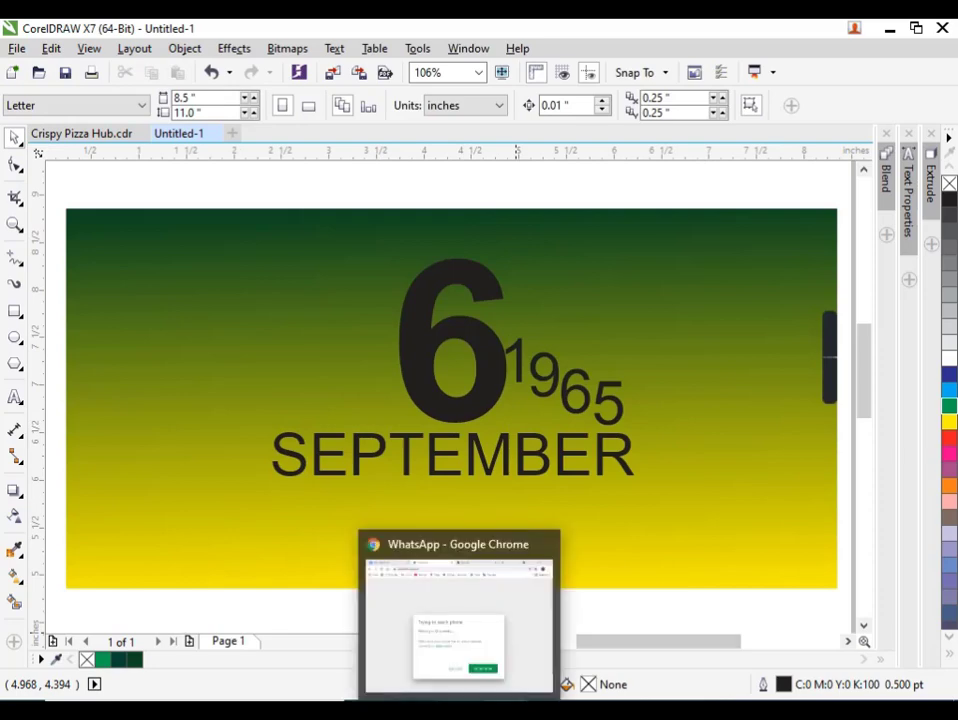
# Switch to File Explorer and bring 535cf326702d9-removebg-preview from the Downloads folder into the drawing.
pyautogui.click(571, 630)
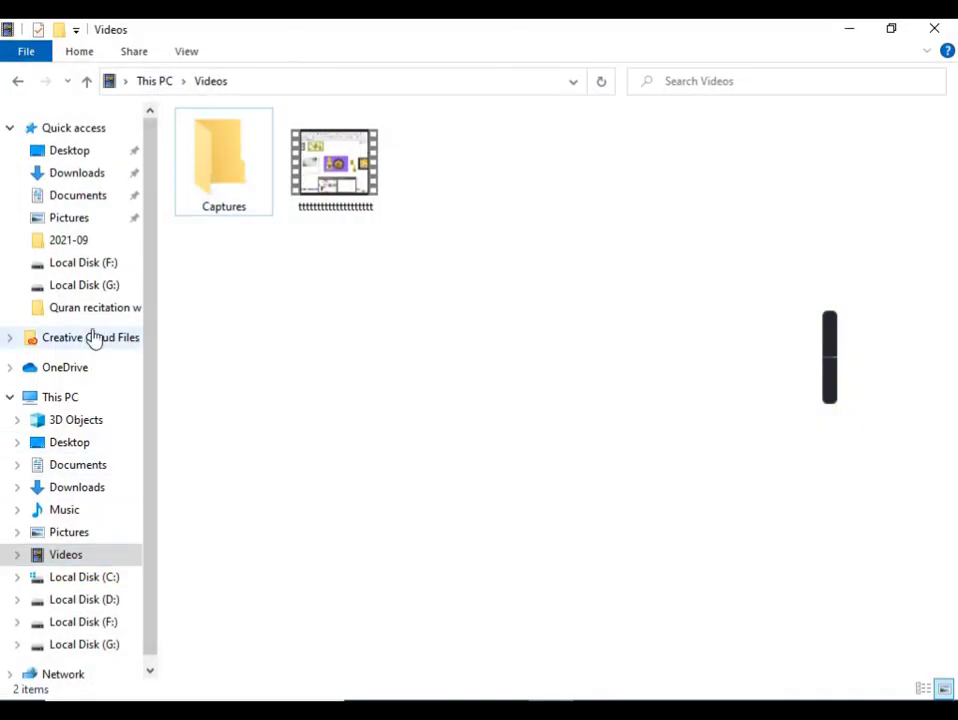
pyautogui.click(88, 173)
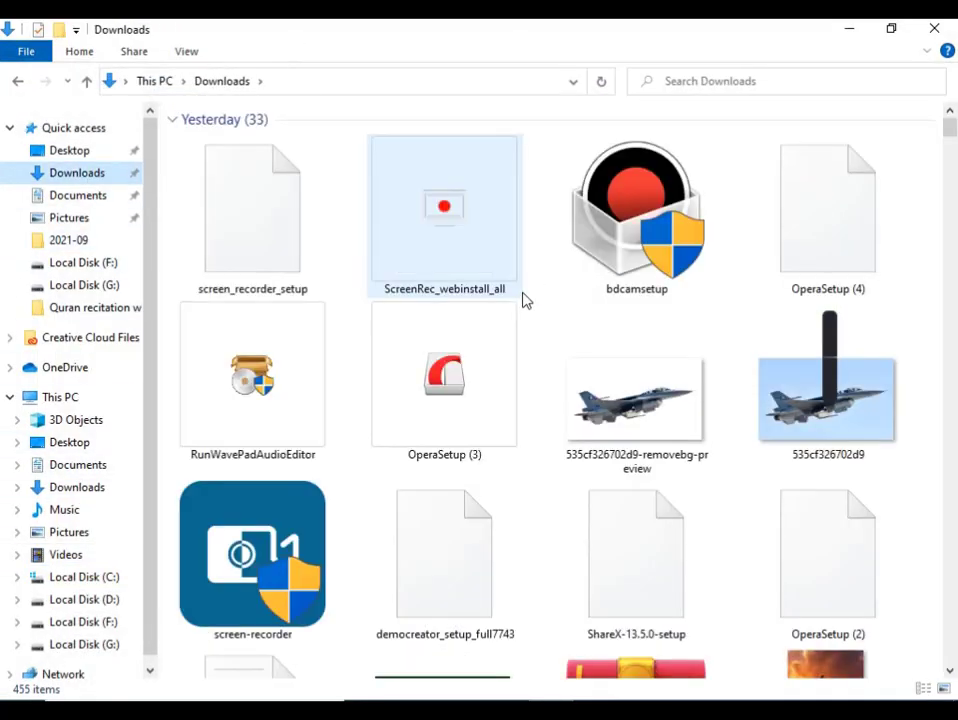
pyautogui.scroll(-3, 526, 301)
pyautogui.scroll(3, 526, 301)
pyautogui.moveTo(608, 384); pyautogui.dragTo(285, 180)
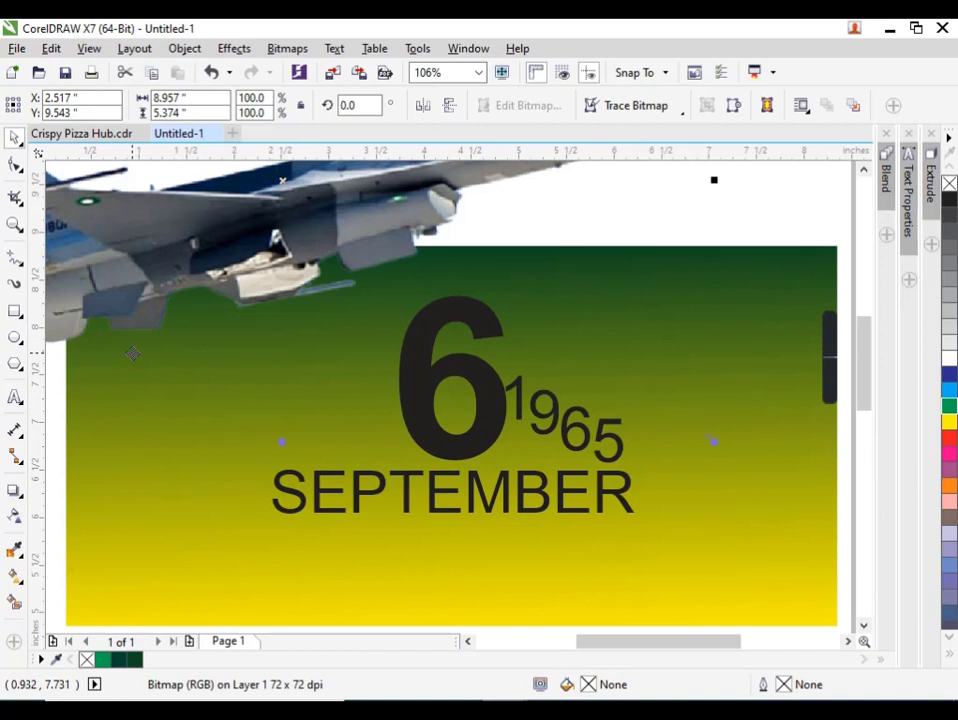
# Shrink the fighter jet to about 12.8%, place it between the 6 and the S of SEPTEMBER, and tilt it about 4.8°.
pyautogui.scroll(-3, 297, 327)
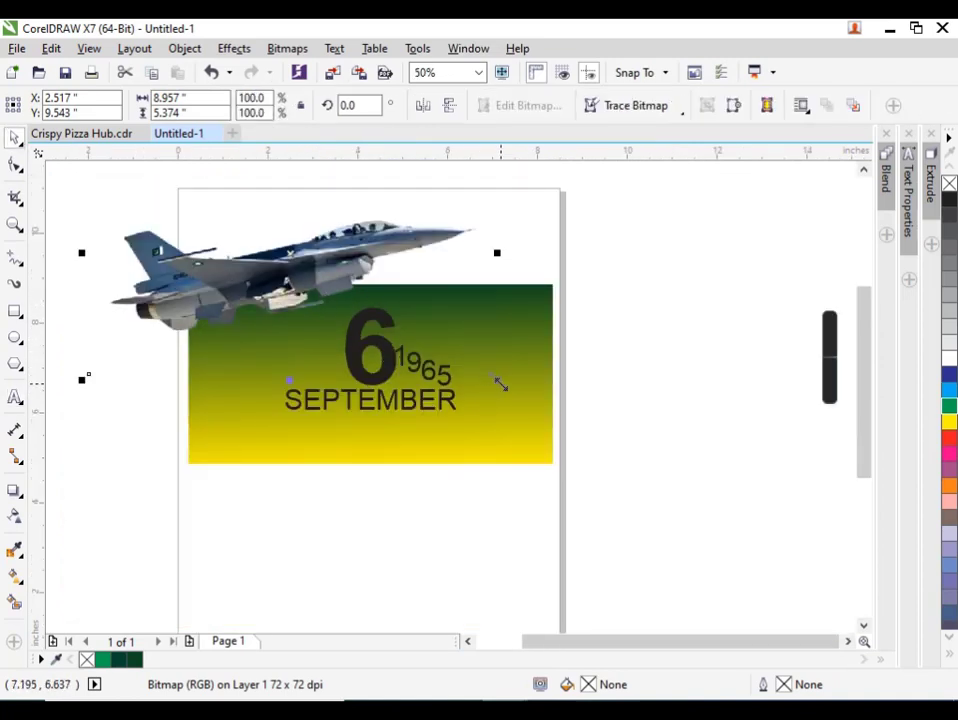
pyautogui.moveTo(501, 384); pyautogui.dragTo(347, 370)
pyautogui.moveTo(318, 261); pyautogui.dragTo(318, 366)
pyautogui.scroll(5, 318, 366)
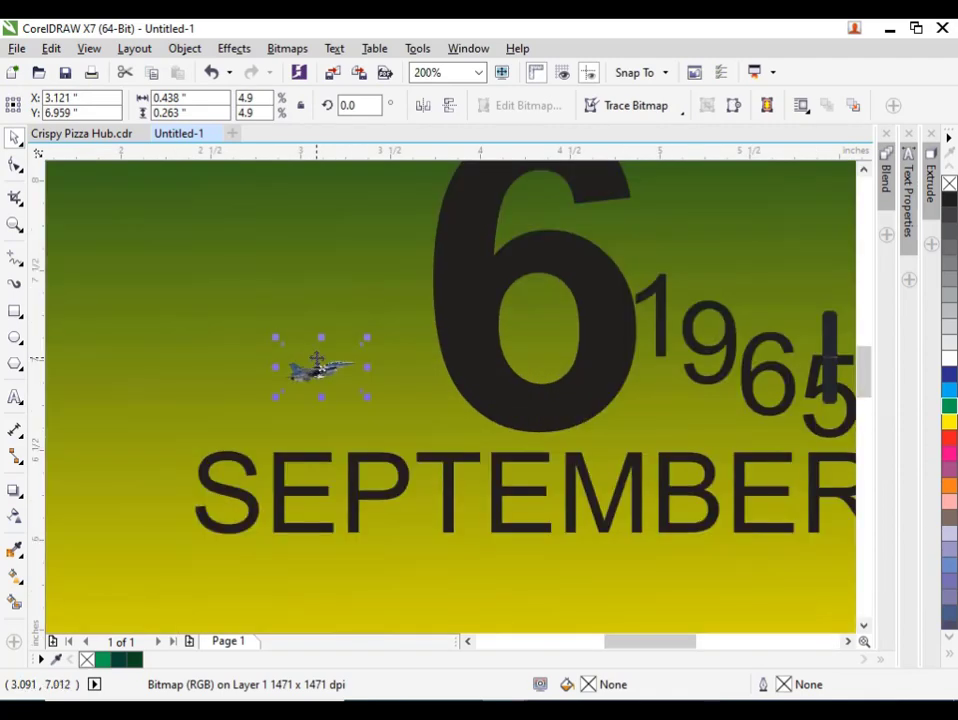
pyautogui.moveTo(366, 338); pyautogui.dragTo(437, 285)
pyautogui.click(432, 322)
pyautogui.scroll(-3, 307, 388)
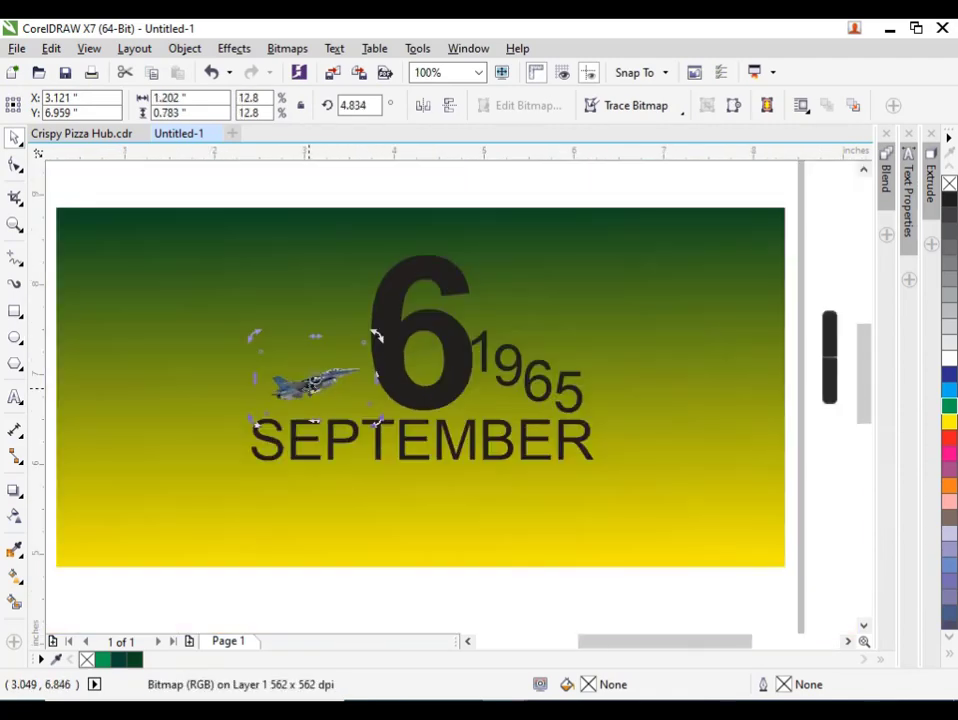
pyautogui.press('F8')
pyautogui.click(14, 137)
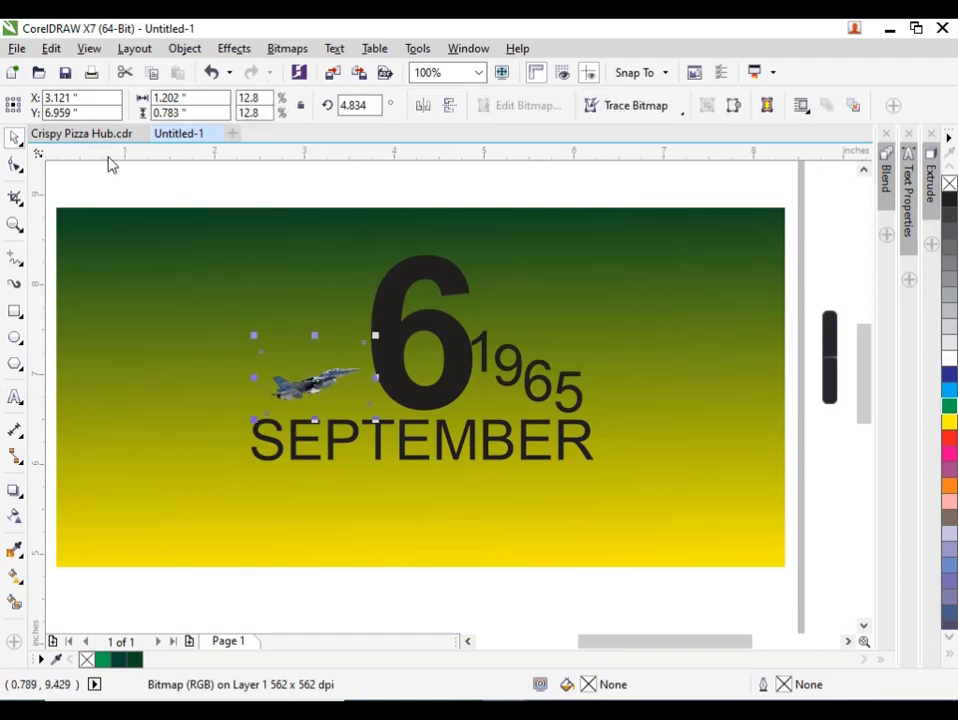
pyautogui.scroll(-2, 273, 262)
pyautogui.click(77, 188)
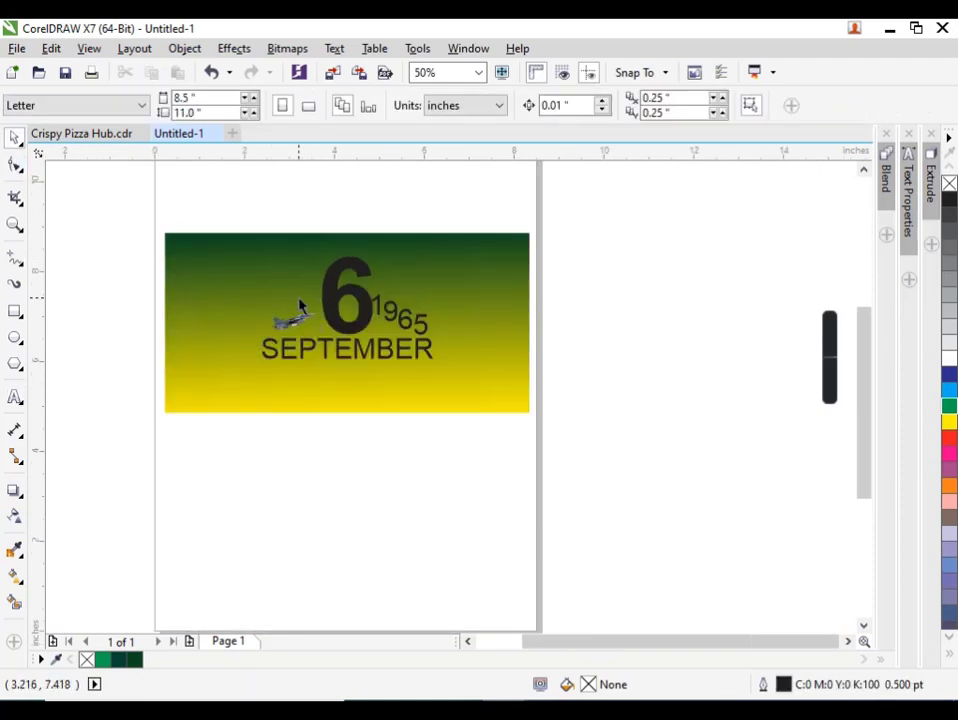
pyautogui.scroll(2, 300, 305)
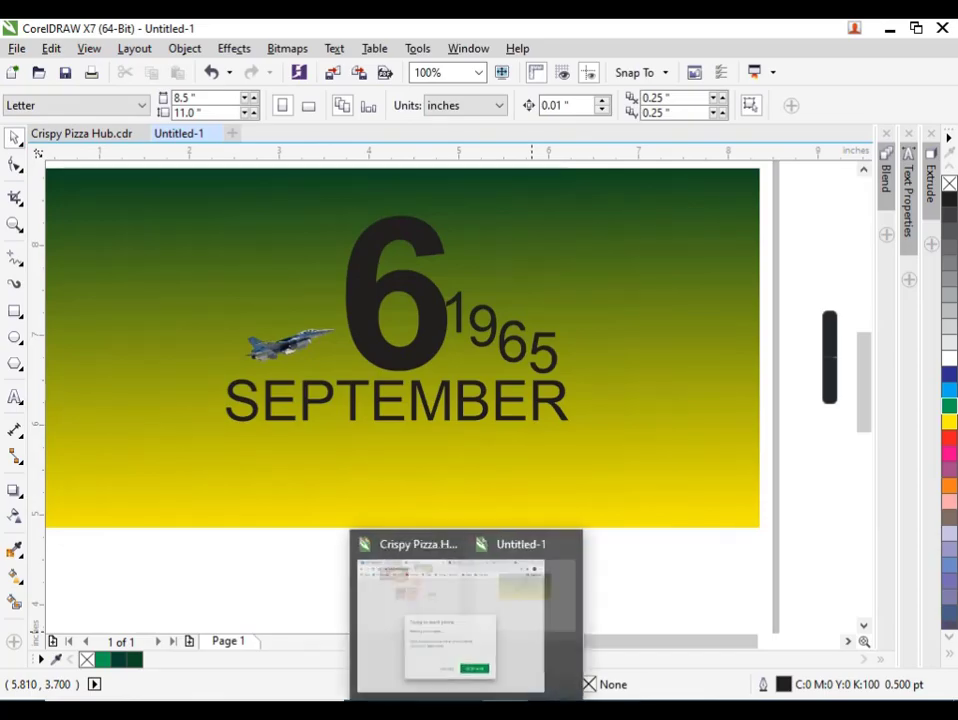
# Switch to File Explorer and add the orange soldier illustration and the Military Wallpaper helicopter image from Downloads to the drawing.
pyautogui.click(540, 708)
pyautogui.scroll(-3, 511, 388)
pyautogui.scroll(-3, 510, 388)
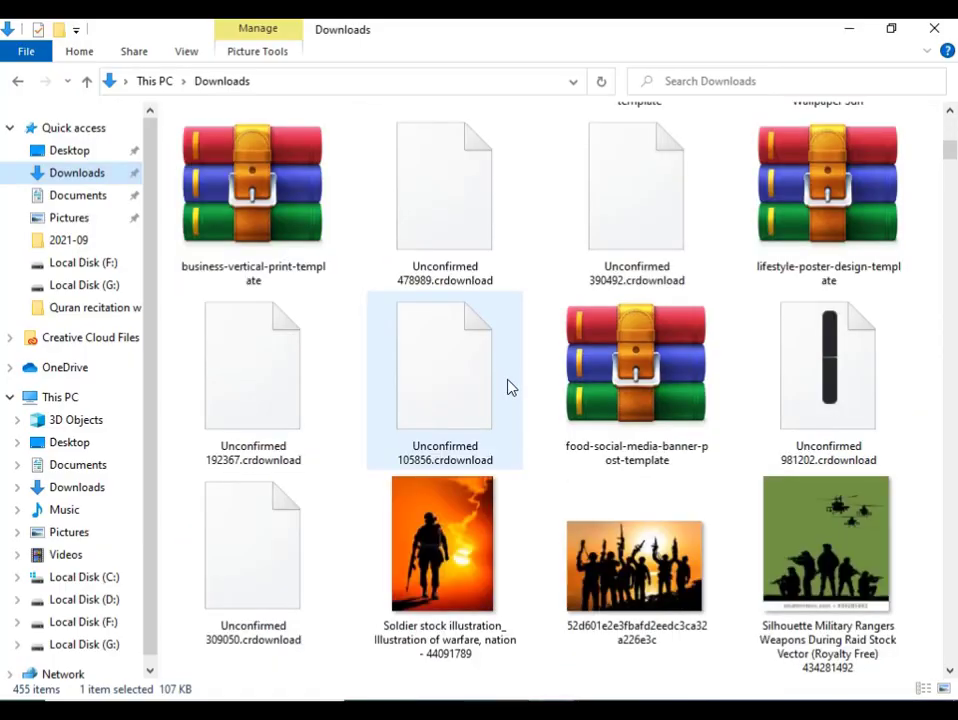
pyautogui.click(445, 560)
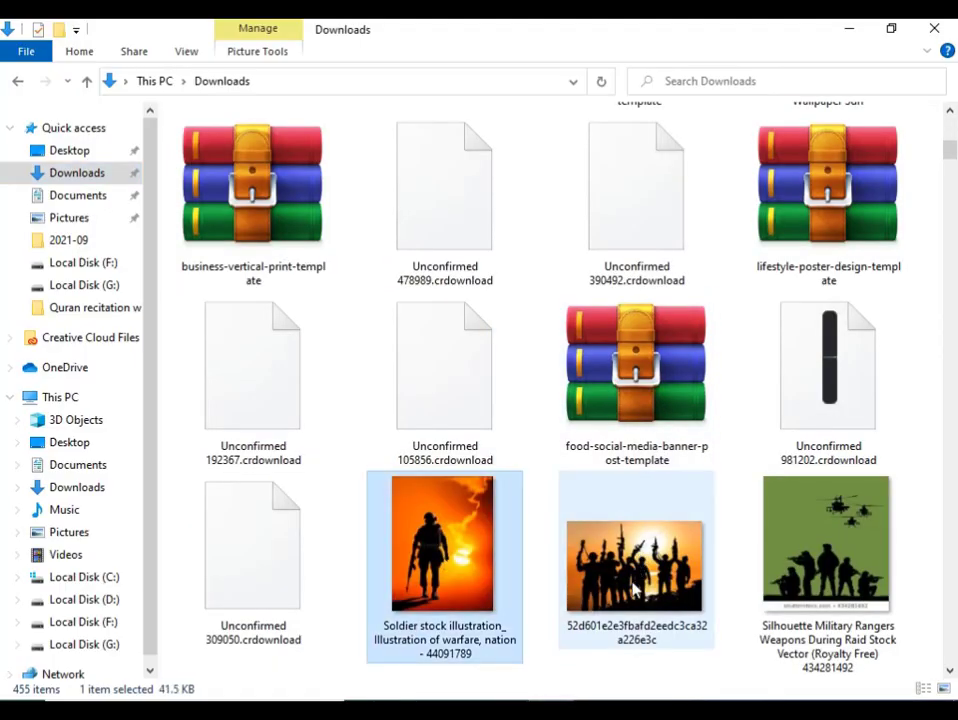
pyautogui.scroll(3, 633, 590)
pyautogui.click(812, 352)
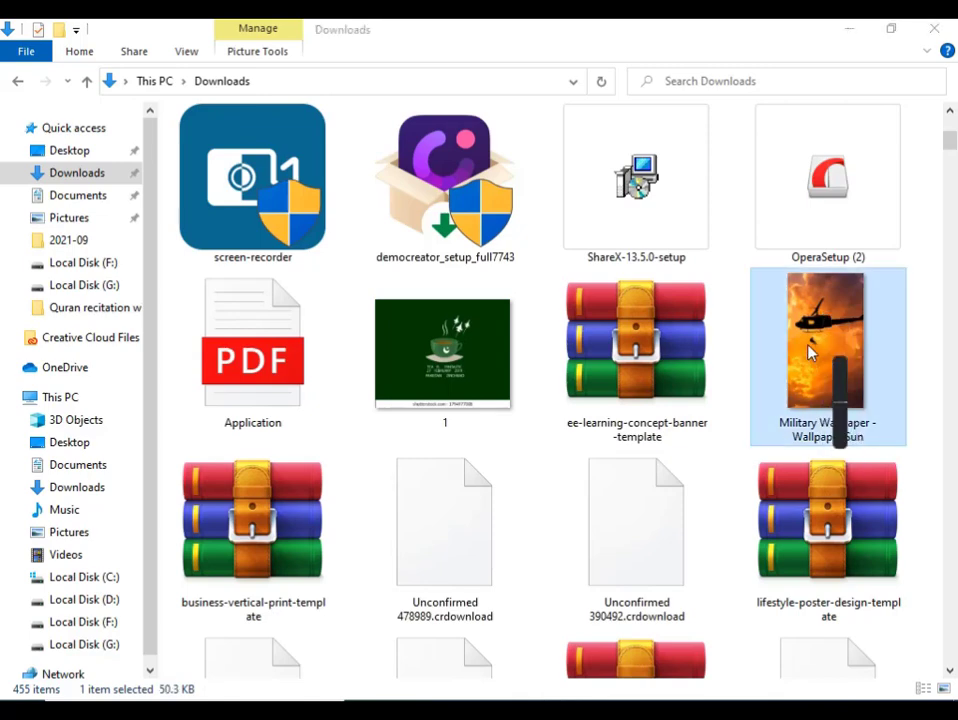
pyautogui.scroll(-3, 800, 350)
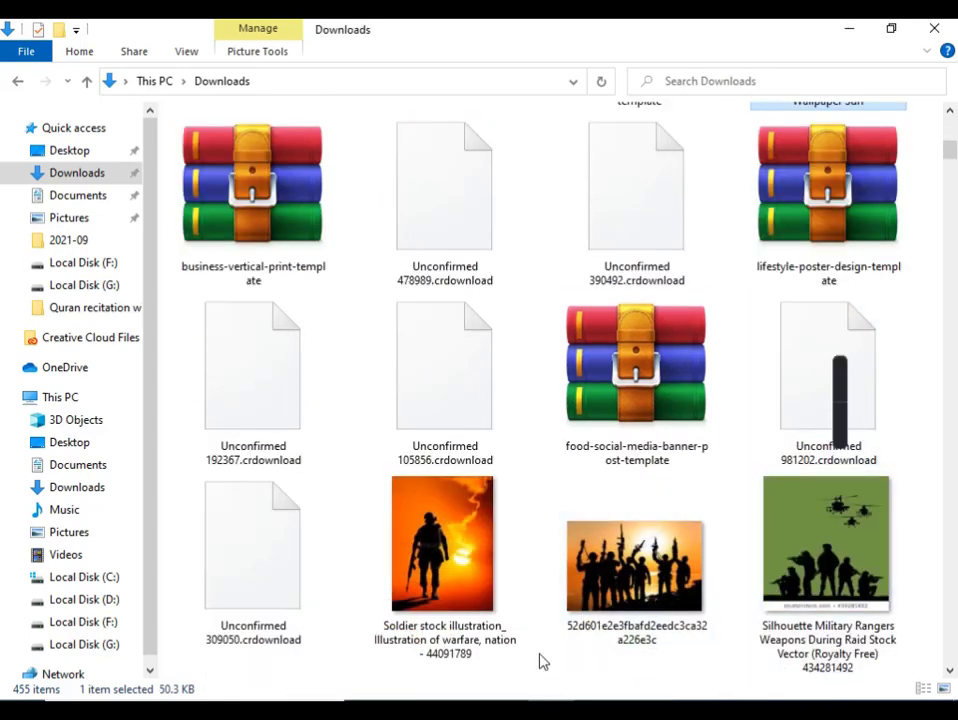
pyautogui.keyDown('ctrl'); pyautogui.click(455, 560); pyautogui.keyUp('ctrl')
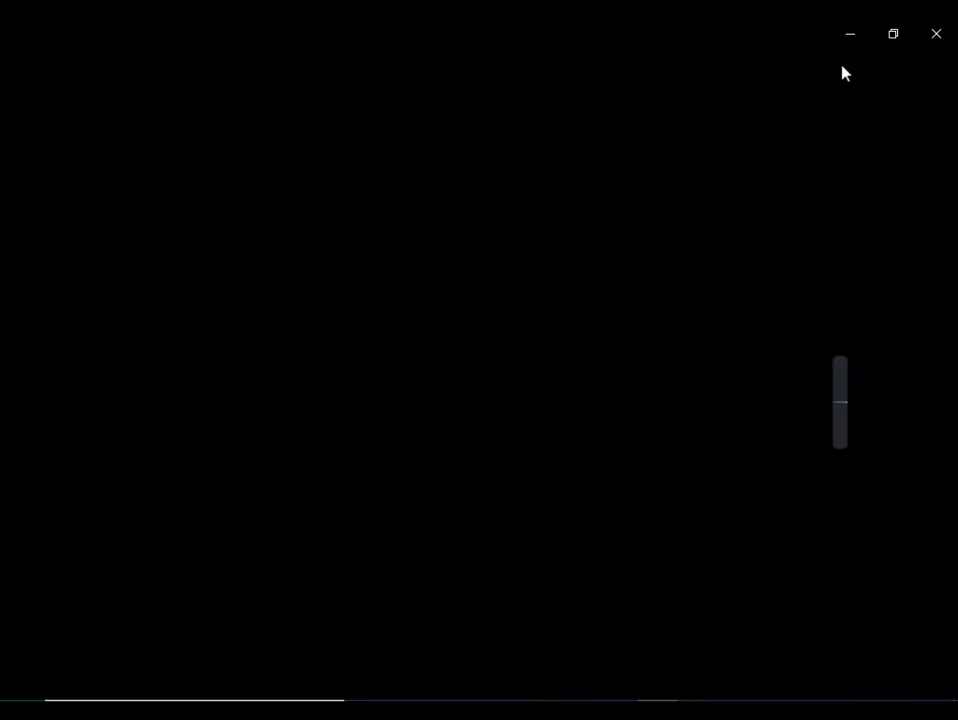
pyautogui.click(936, 33)
pyautogui.moveTo(462, 552); pyautogui.dragTo(432, 567)
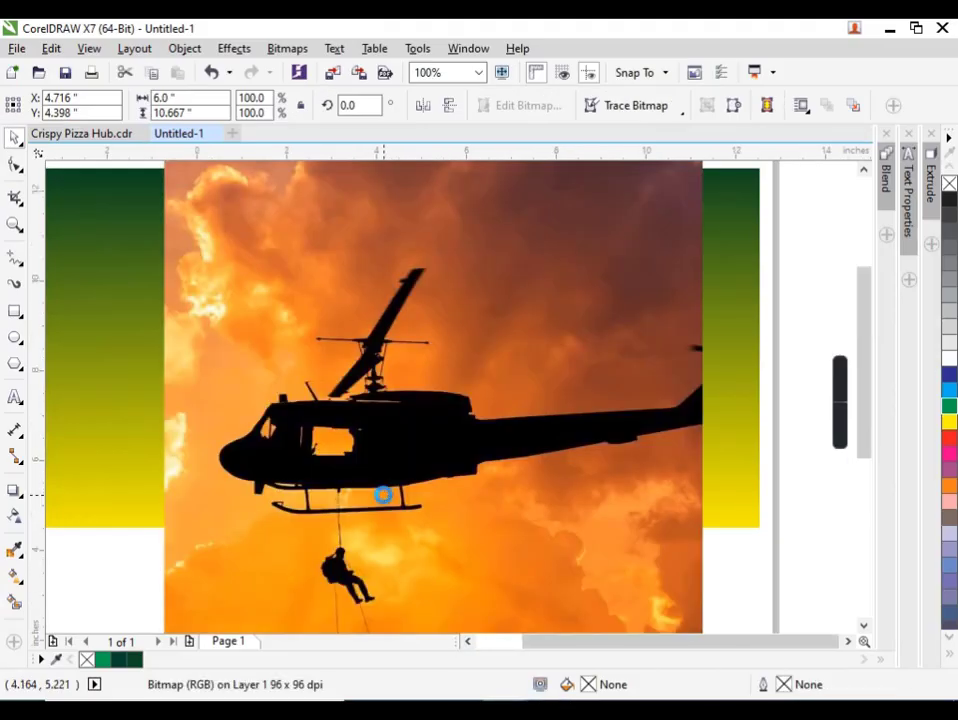
# Move the helicopter image off the page beside the banner and shrink it to about 0.56 by 1 inch.
pyautogui.scroll(-2, 384, 494)
pyautogui.moveTo(400, 498); pyautogui.dragTo(588, 462)
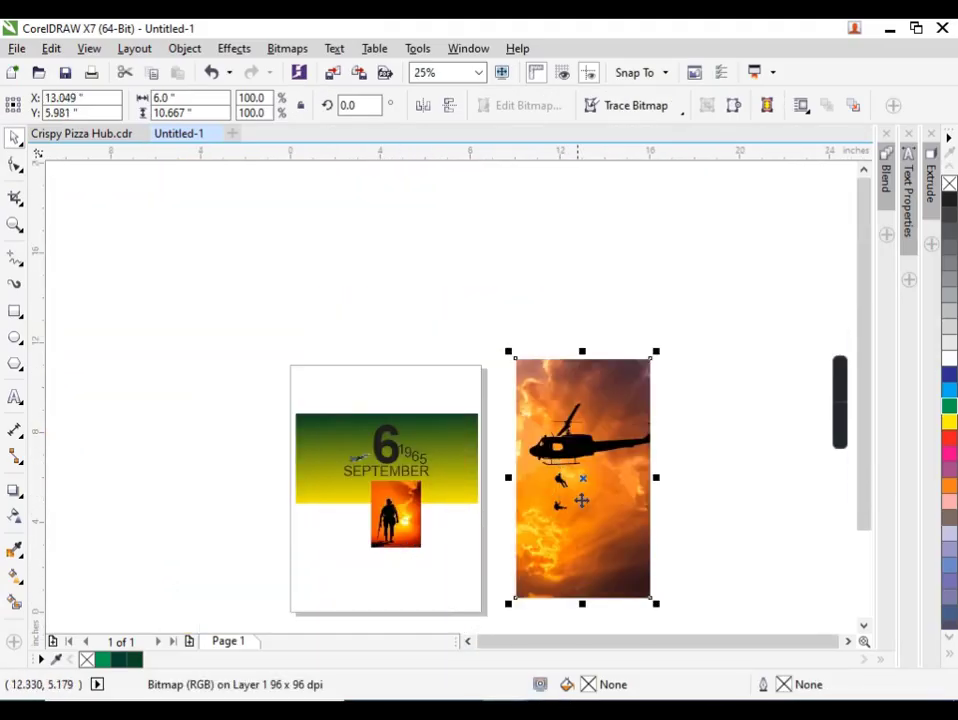
pyautogui.click(653, 616)
pyautogui.click(645, 580)
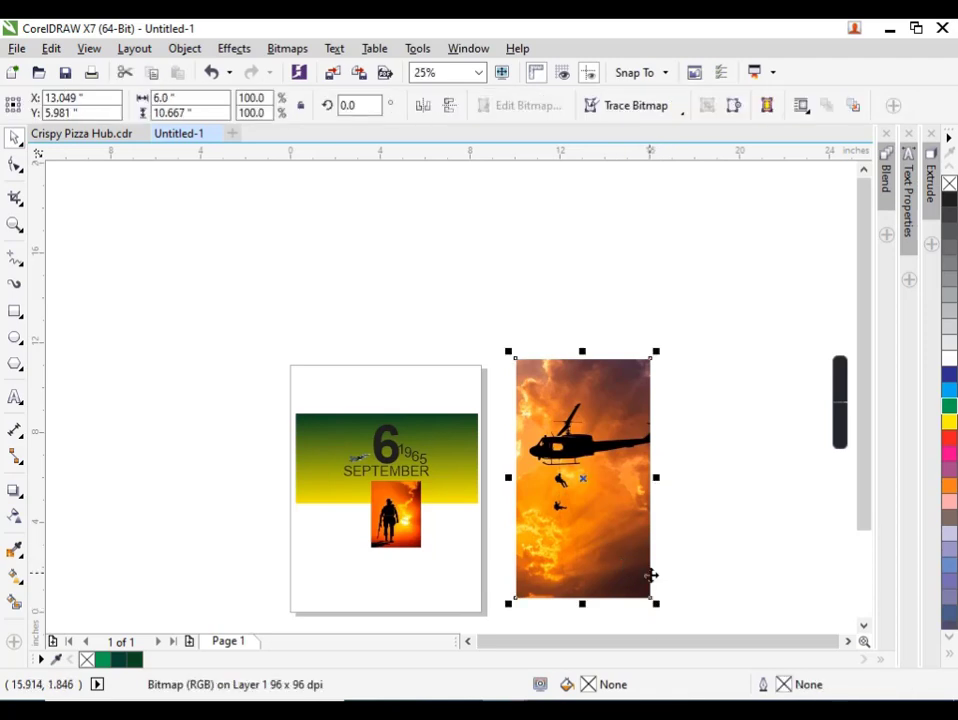
pyautogui.moveTo(654, 603); pyautogui.dragTo(594, 570)
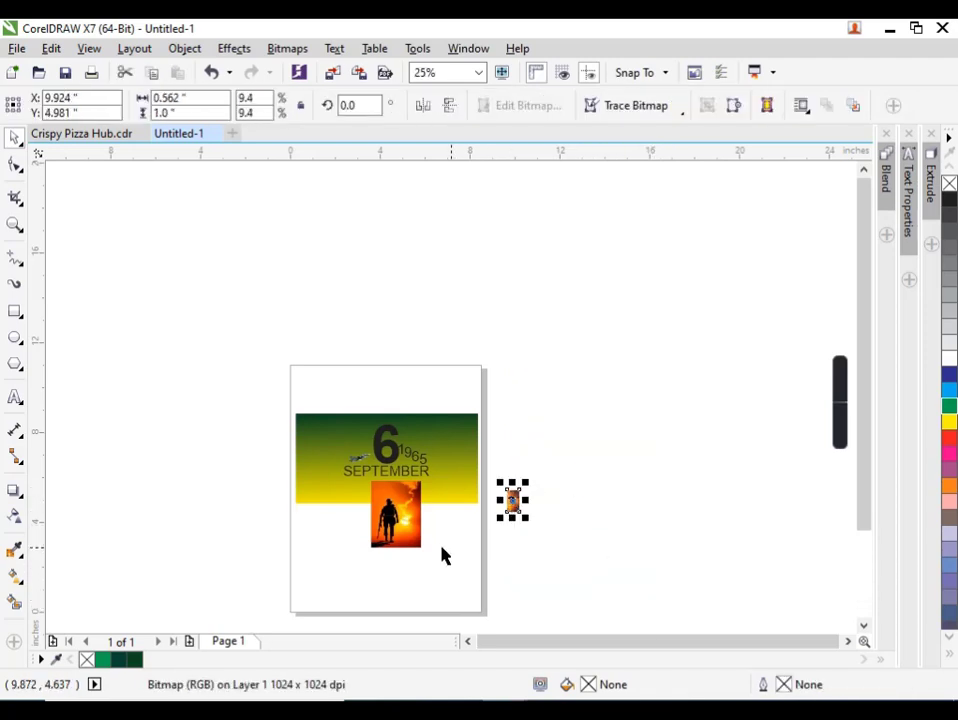
# Shrink the soldier image to about 69% and PowerClip it inside the large 6.
pyautogui.scroll(1, 390, 525)
pyautogui.click(405, 513)
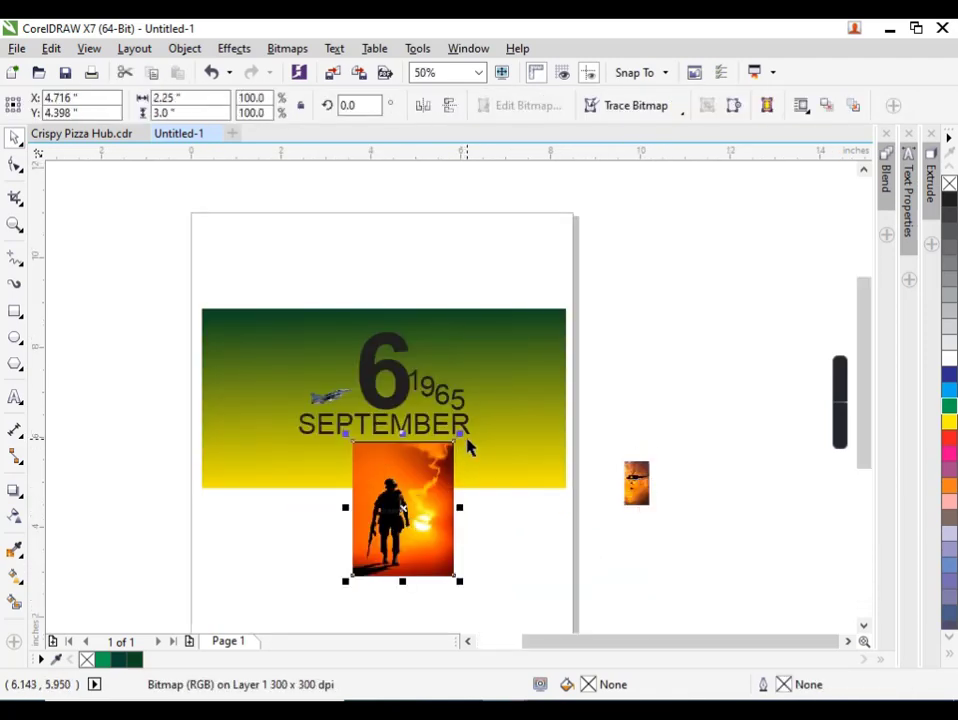
pyautogui.moveTo(459, 432); pyautogui.dragTo(441, 460)
pyautogui.rightClick(404, 499)
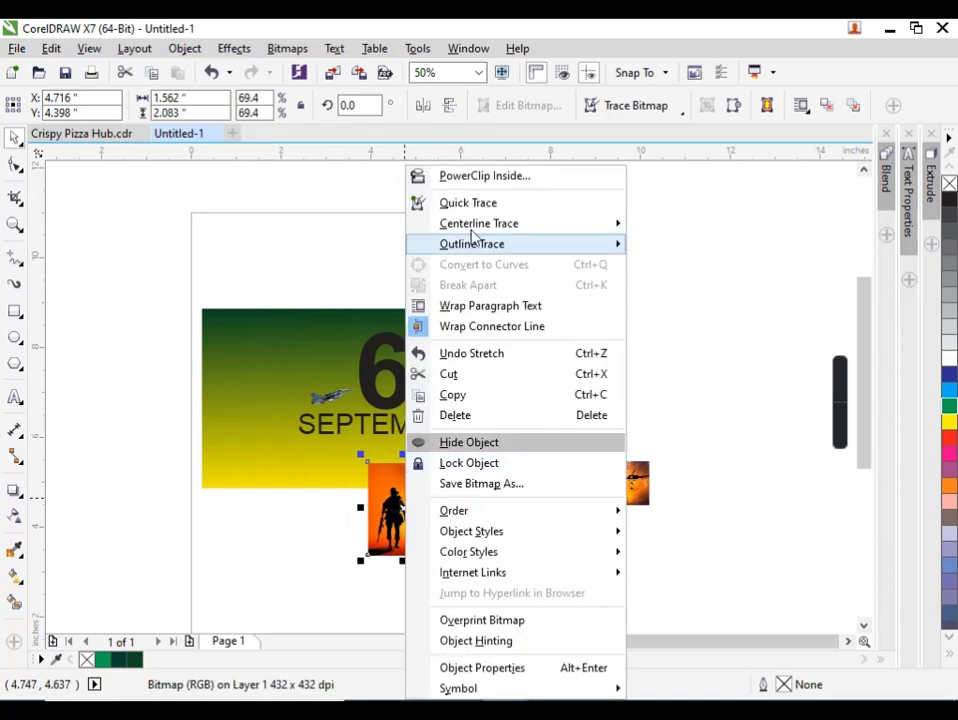
pyautogui.click(460, 177)
pyautogui.click(363, 358)
pyautogui.scroll(1, 401, 370)
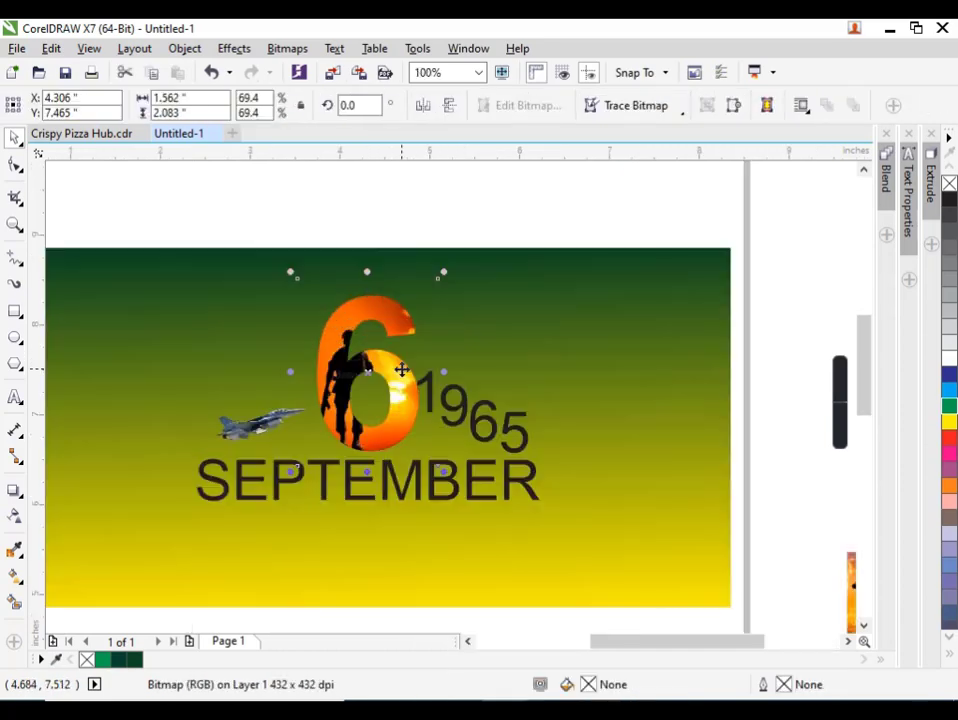
pyautogui.click(449, 265)
# Within the 6's PowerClip, enlarge the soldier image to about 74% and shift it left and slightly up.
pyautogui.click(342, 378)
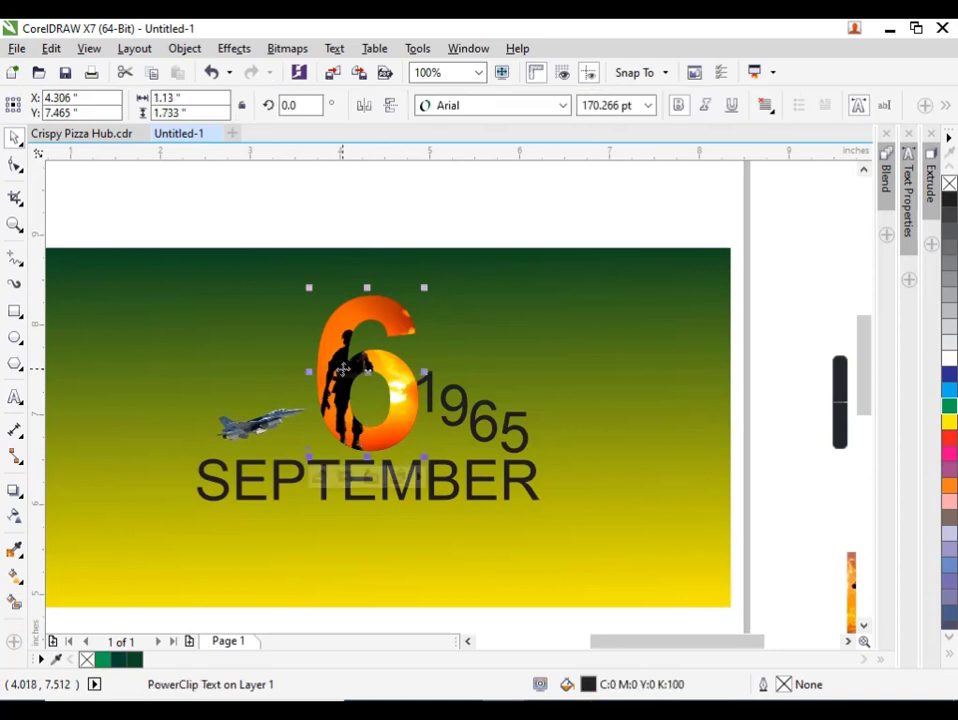
pyautogui.keyDown('ctrl'); pyautogui.click(349, 384); pyautogui.keyUp('ctrl')
pyautogui.moveTo(449, 278); pyautogui.dragTo(458, 268)
pyautogui.press('Left')
pyautogui.press('Left')
pyautogui.press('Left')
pyautogui.press('Left')
pyautogui.press('Left')
pyautogui.press('Left')
pyautogui.press('Left')
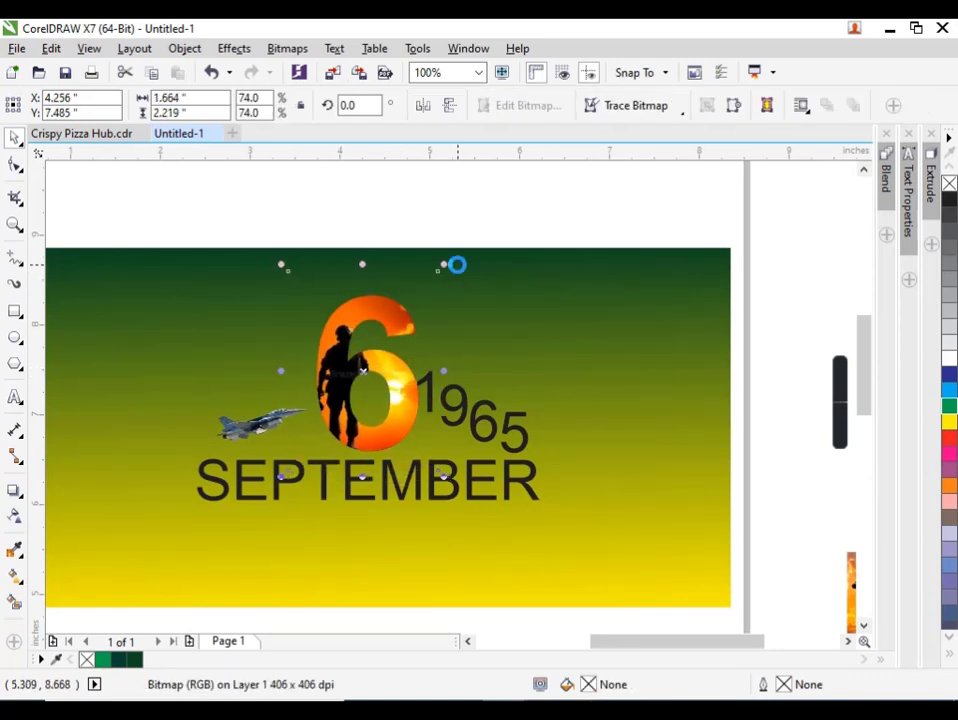
pyautogui.press('Up')
pyautogui.press('Up')
pyautogui.press('Up')
pyautogui.press('Up')
pyautogui.press('Left')
pyautogui.press('Left')
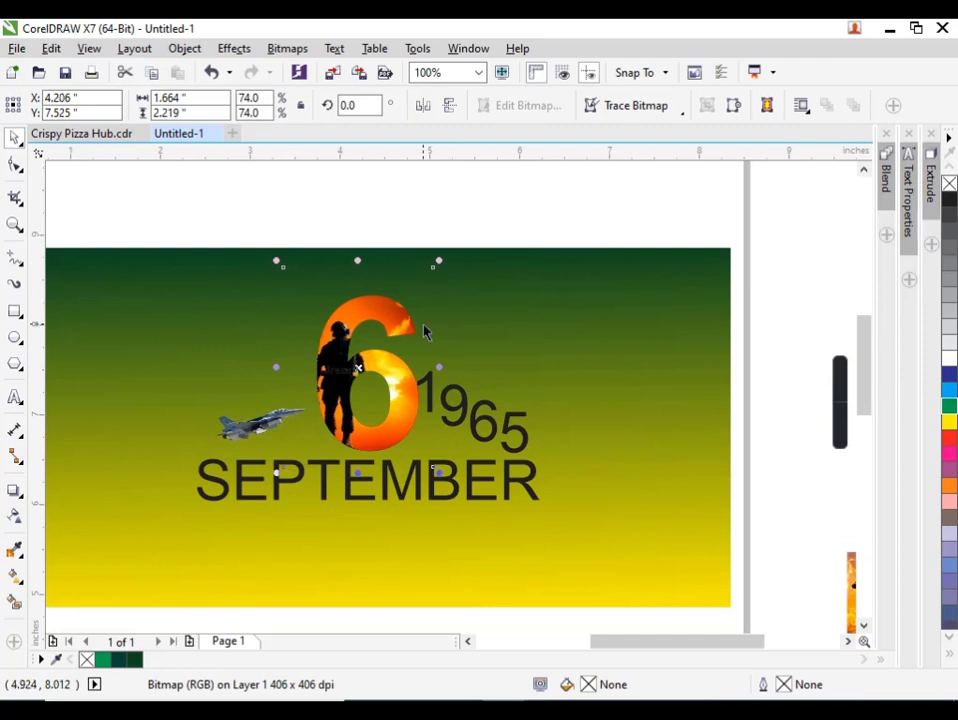
pyautogui.click(456, 208)
# Group the four staggered digits of 1965.
pyautogui.moveTo(575, 330); pyautogui.dragTo(417, 471)
pyautogui.scroll(-1, 390, 464)
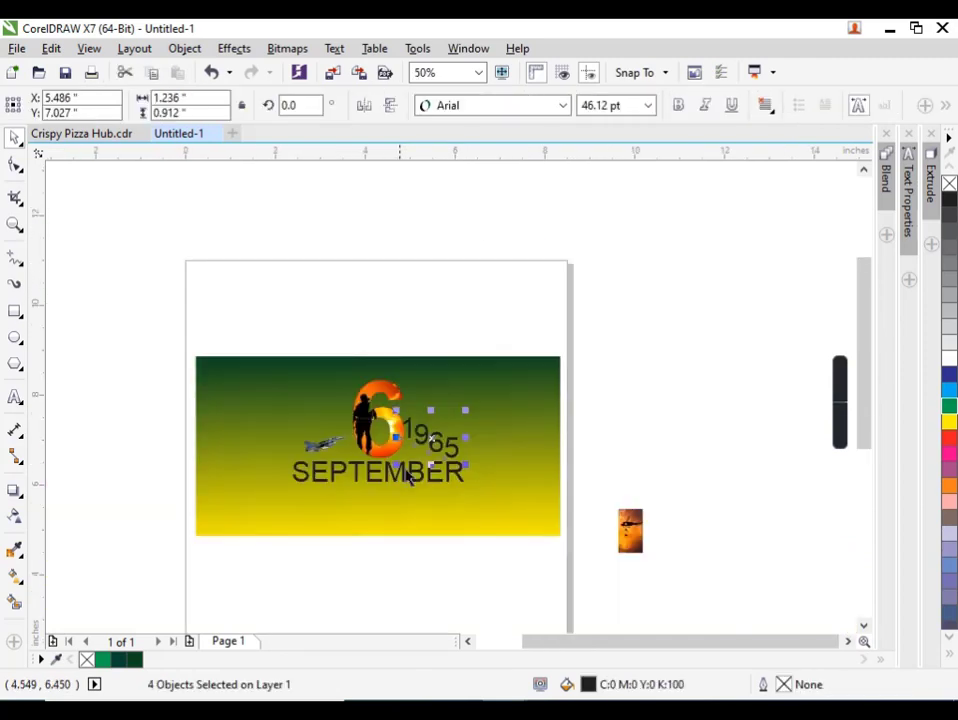
pyautogui.hotkey('ctrl', 'g')
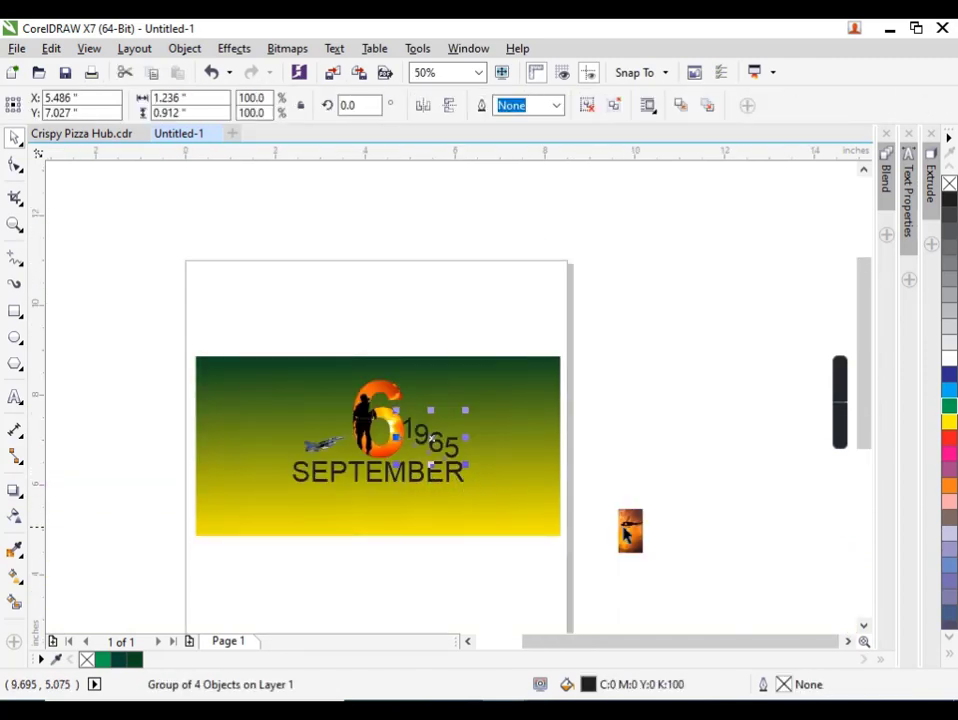
# Rotate the helicopter image beside the banner to about 44° and PowerClip it inside the grouped 1965 digits.
pyautogui.click(628, 530)
pyautogui.click(630, 528)
pyautogui.moveTo(657, 498); pyautogui.dragTo(627, 489)
pyautogui.click(643, 474)
pyautogui.click(634, 526)
pyautogui.rightClick(628, 526)
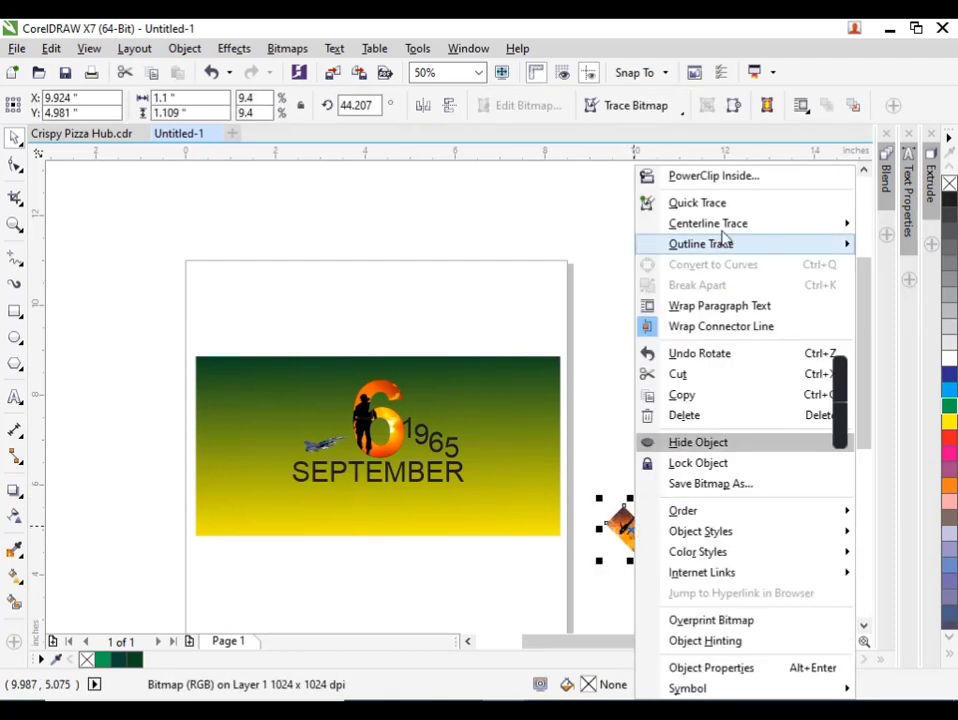
pyautogui.click(710, 176)
pyautogui.click(431, 442)
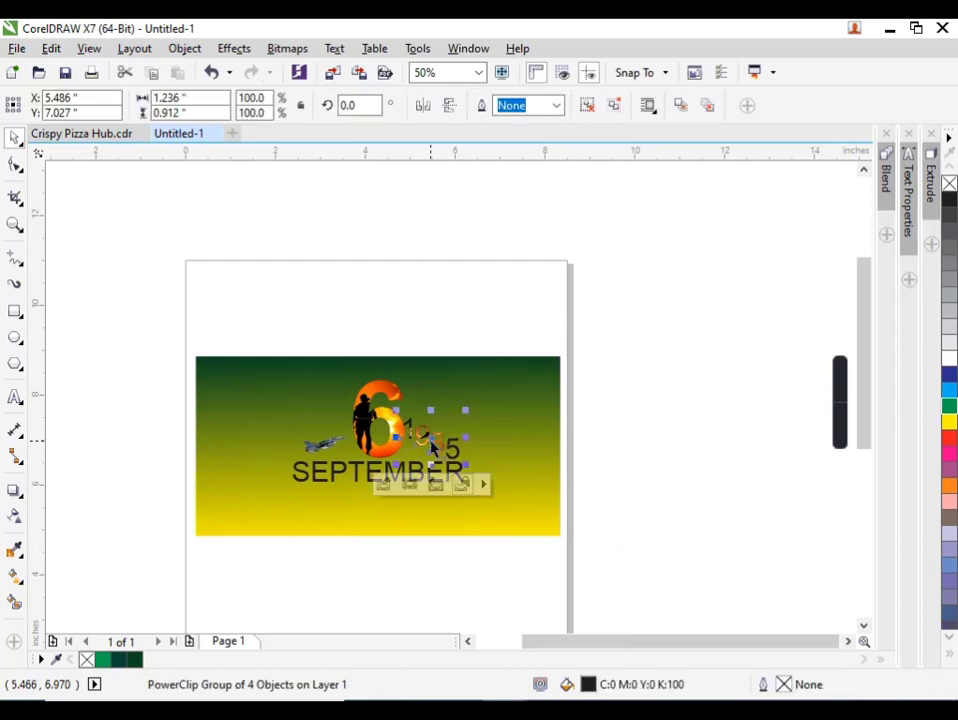
# Within the 1965 PowerClip, enlarge the helicopter image to about 18.4% and nudge it slightly up and left.
pyautogui.keyDown('ctrl'); pyautogui.click(445, 446); pyautogui.keyUp('ctrl')
pyautogui.scroll(1, 461, 468)
pyautogui.moveTo(461, 468); pyautogui.dragTo(472, 482)
pyautogui.moveTo(343, 351); pyautogui.dragTo(292, 318)
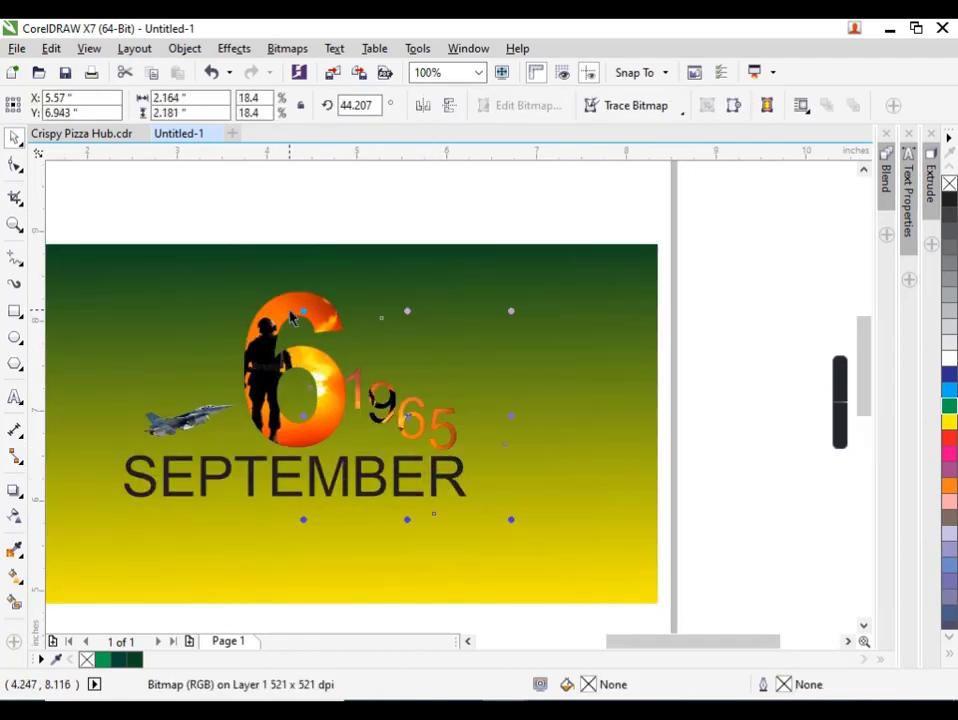
pyautogui.press('Up')
pyautogui.press('Up')
pyautogui.press('Up')
pyautogui.press('Left')
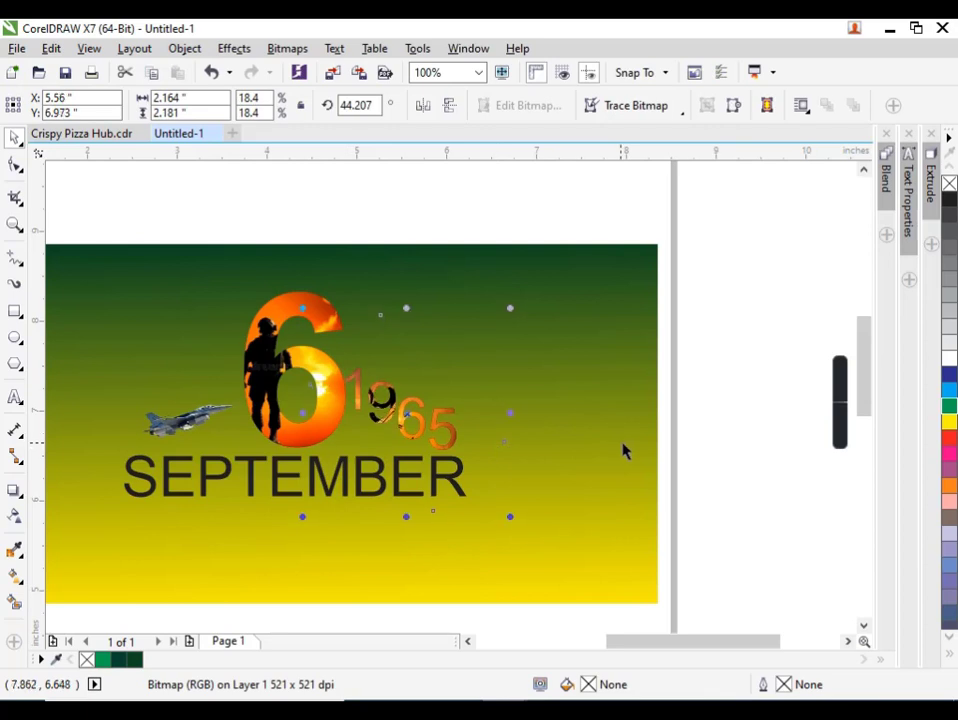
pyautogui.click(763, 393)
# Place a copy of the clipped helicopter image in front over SEPTEMBER and rotate it to about 89°.
pyautogui.click(455, 428)
pyautogui.hotkey('shift', 'pageup')
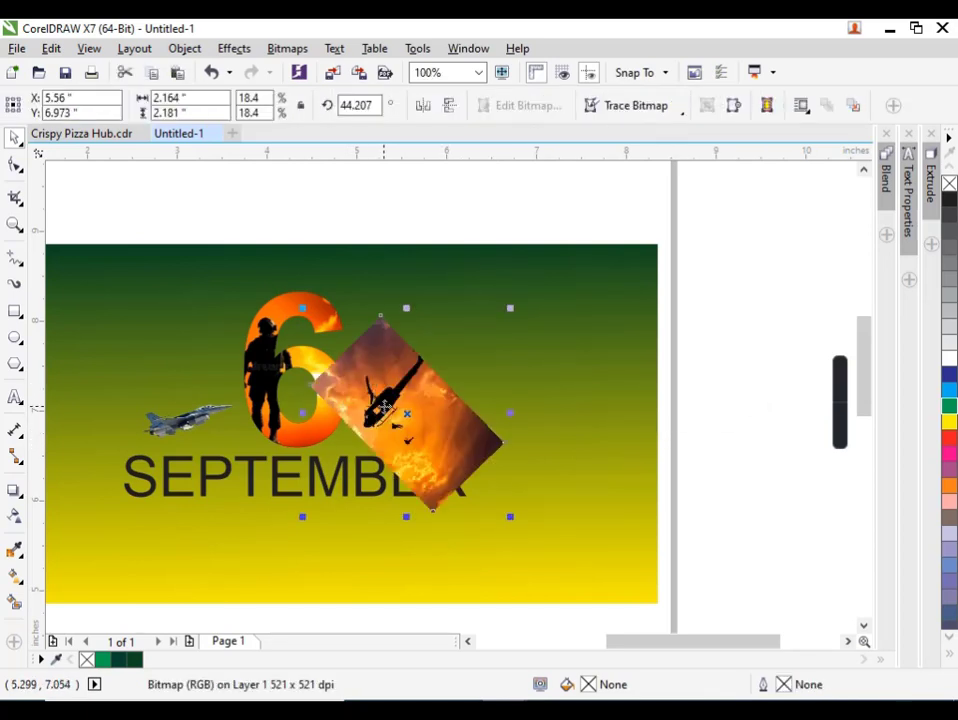
pyautogui.moveTo(383, 406); pyautogui.dragTo(269, 494)
pyautogui.click(269, 494)
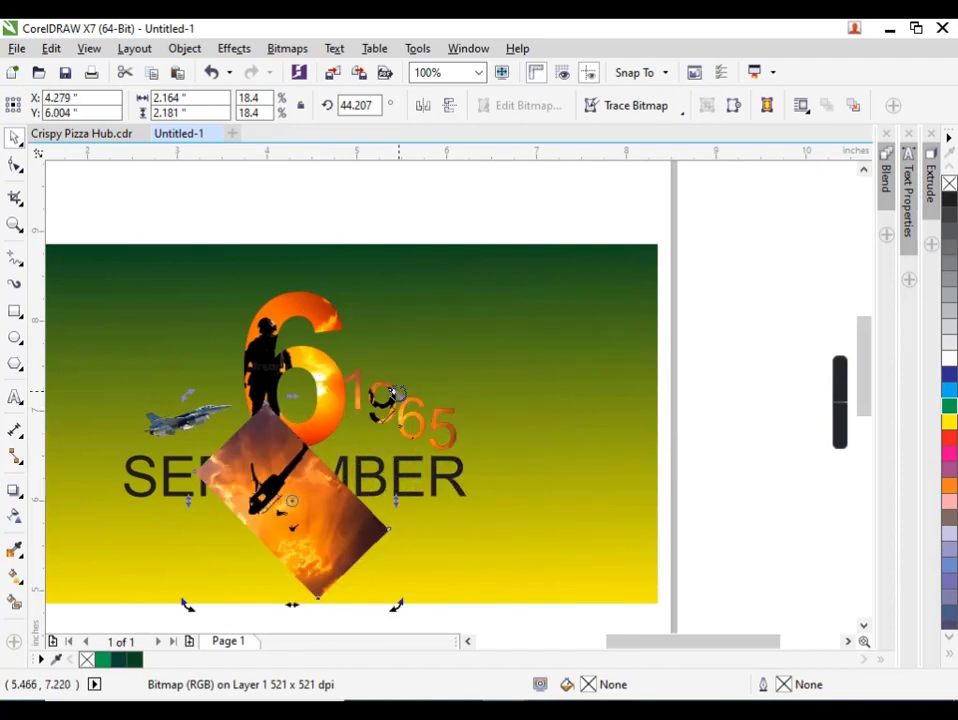
pyautogui.moveTo(397, 392)
pyautogui.mouseDown()
pyautogui.moveTo(340, 358)
pyautogui.moveTo(298, 363)
pyautogui.mouseUp()
# PowerClip the rotated helicopter image inside the SEPTEMBER text and make the text bold.
pyautogui.rightClick(325, 498)
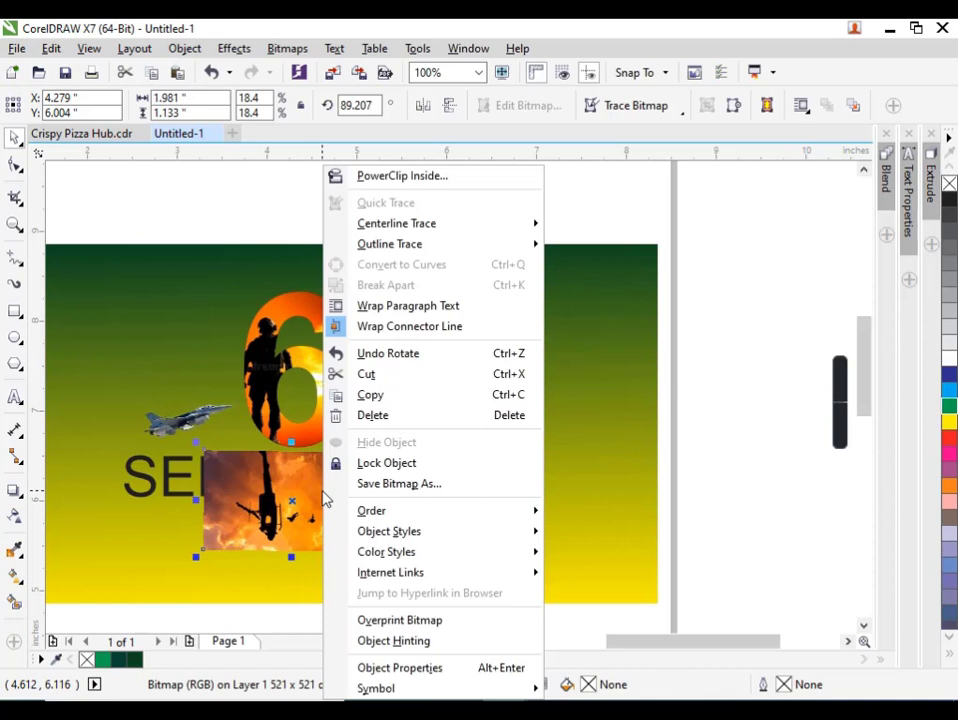
pyautogui.click(370, 177)
pyautogui.click(430, 470)
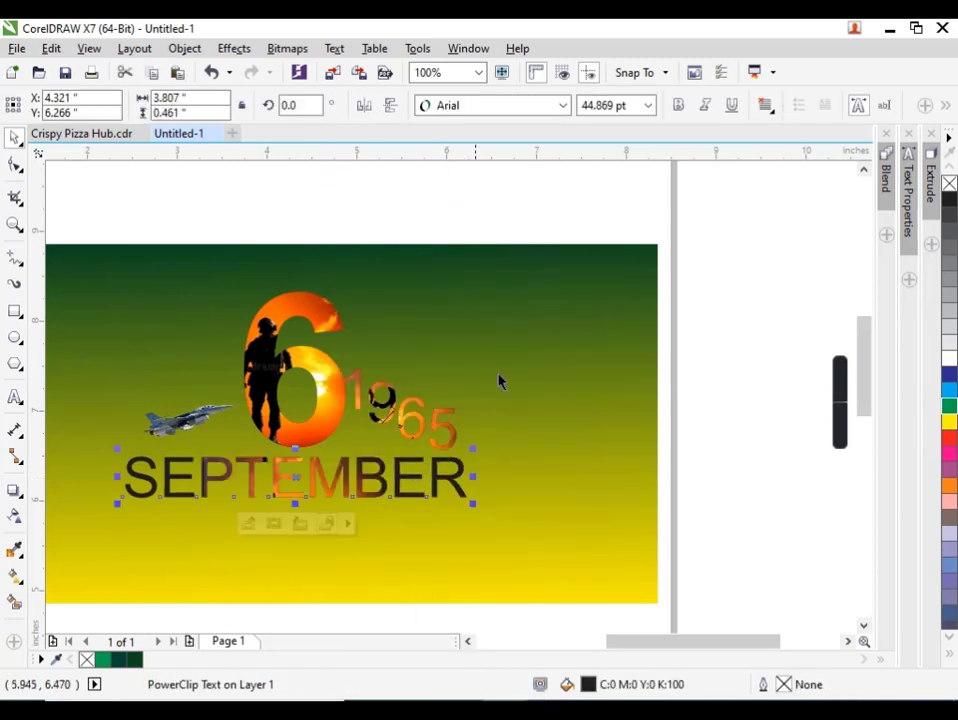
pyautogui.click(679, 106)
# Within the SEPTEMBER PowerClip, enlarge the helicopter image to about 37.4% so it fills all the letters.
pyautogui.keyDown('ctrl'); pyautogui.click(337, 480); pyautogui.keyUp('ctrl')
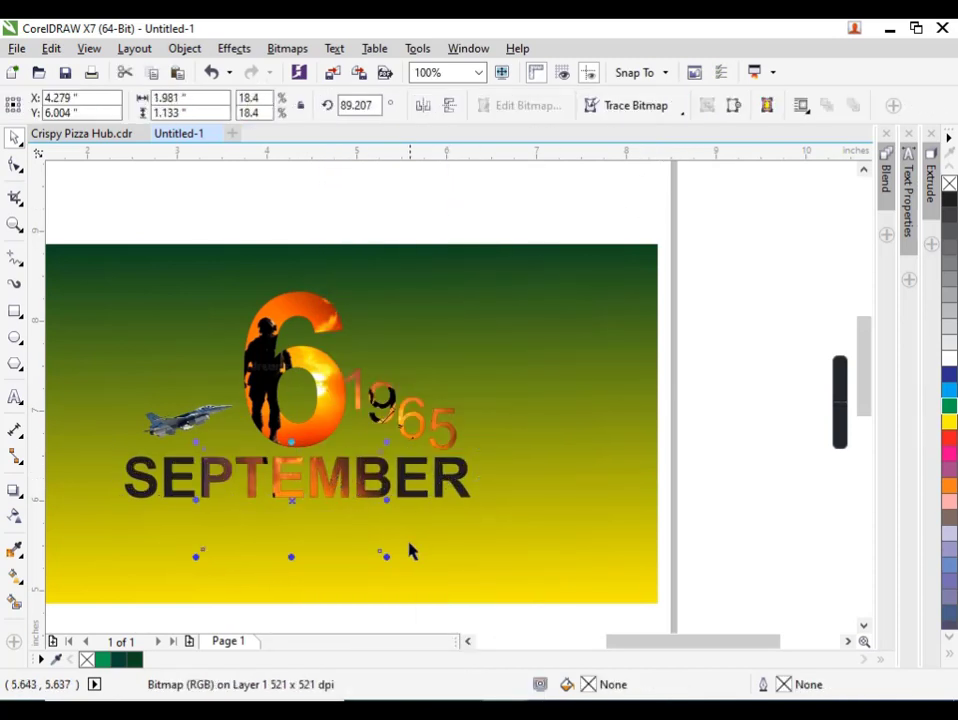
pyautogui.moveTo(385, 563); pyautogui.dragTo(541, 620)
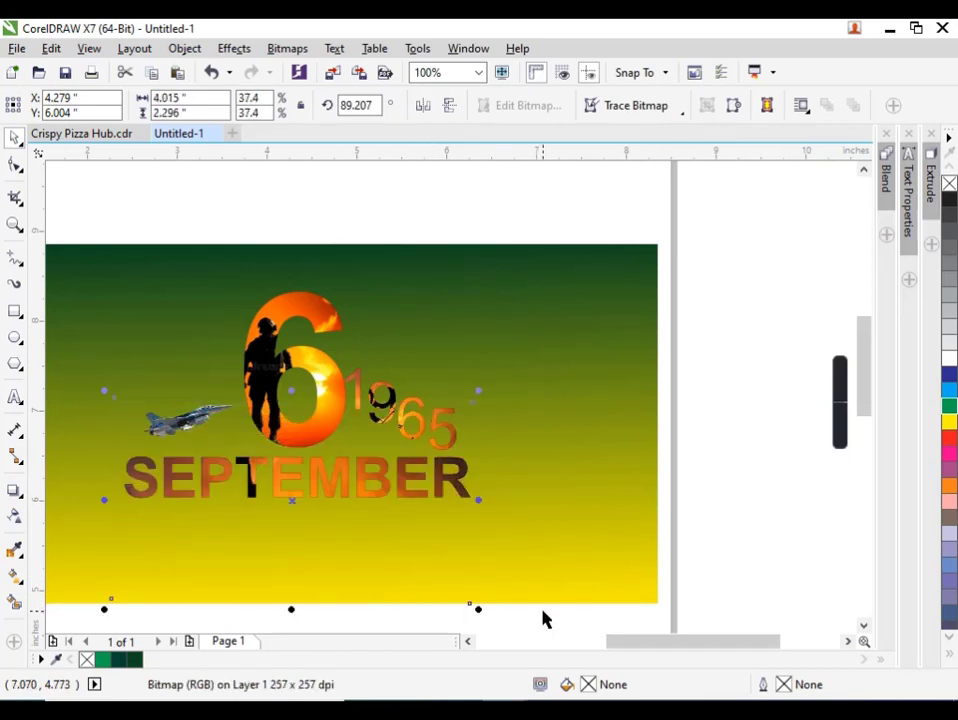
pyautogui.click(742, 455)
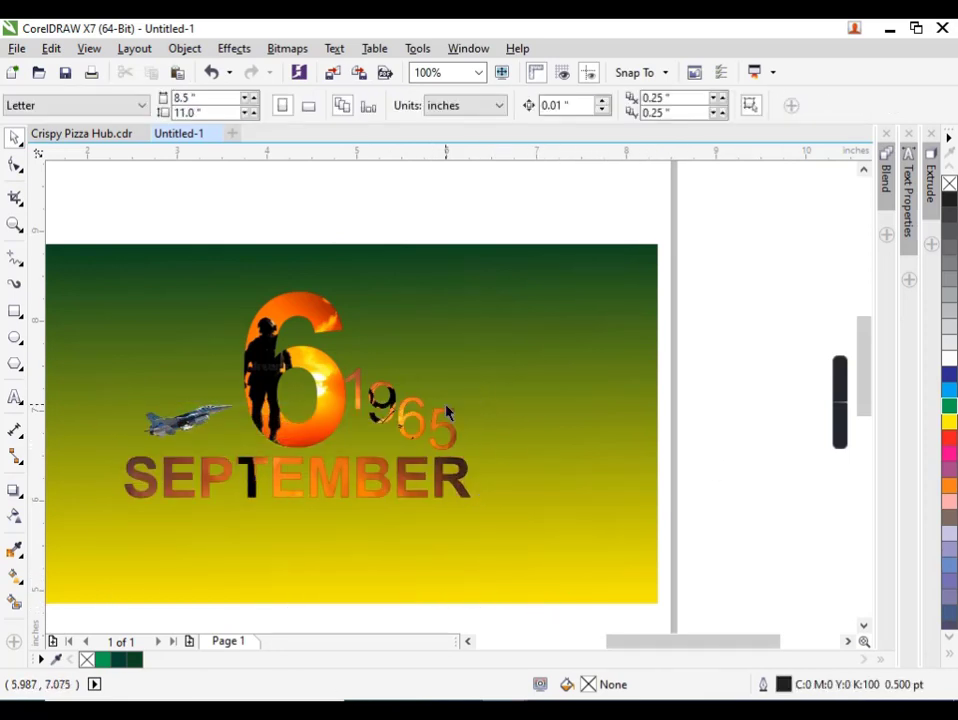
# Select the 6, 1965, SEPTEMBER and jet together and enlarge them slightly to about 3.93 by 2.34 inches.
pyautogui.scroll(-1, 448, 432)
pyautogui.moveTo(502, 470); pyautogui.dragTo(184, 325)
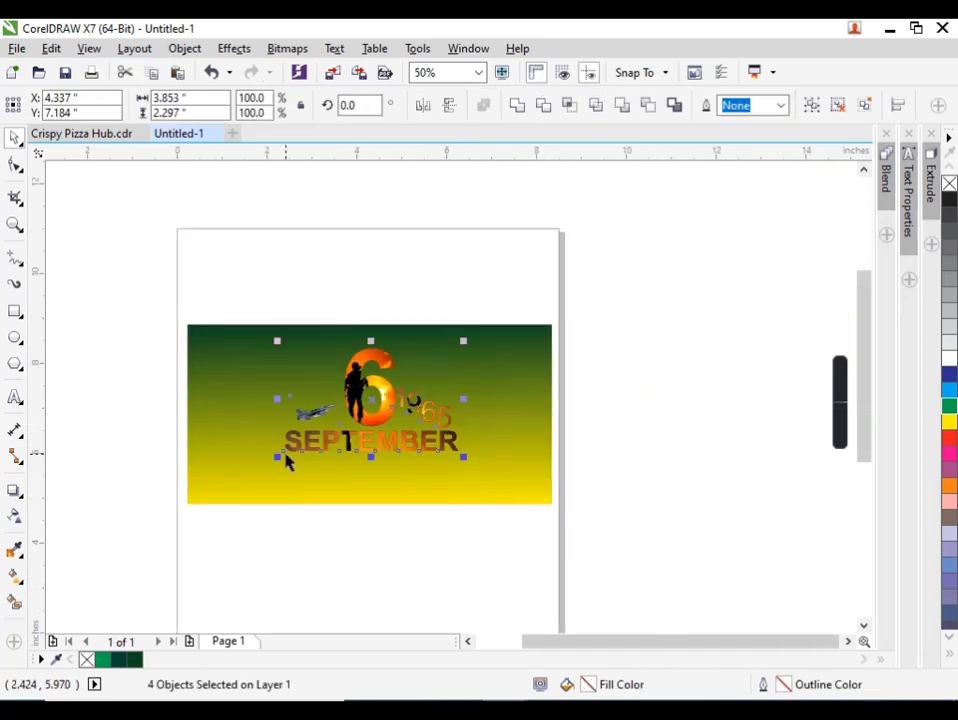
pyautogui.moveTo(280, 456); pyautogui.dragTo(276, 457)
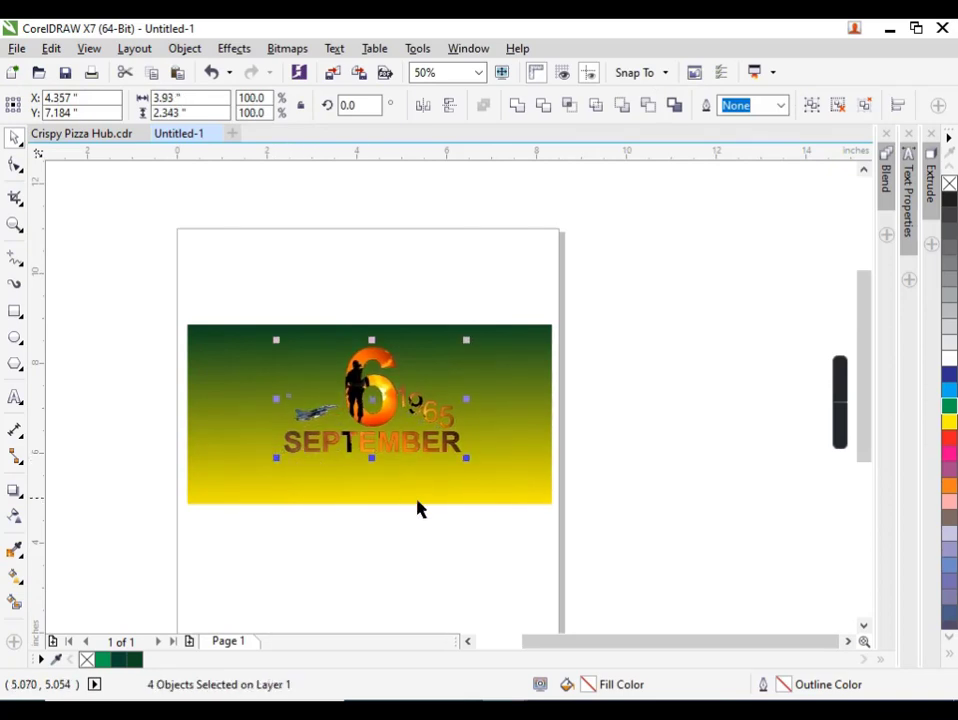
pyautogui.click(463, 543)
# Find the battle tank picture in the Downloads folder and bring it into the CorelDRAW document.
pyautogui.click(551, 710)
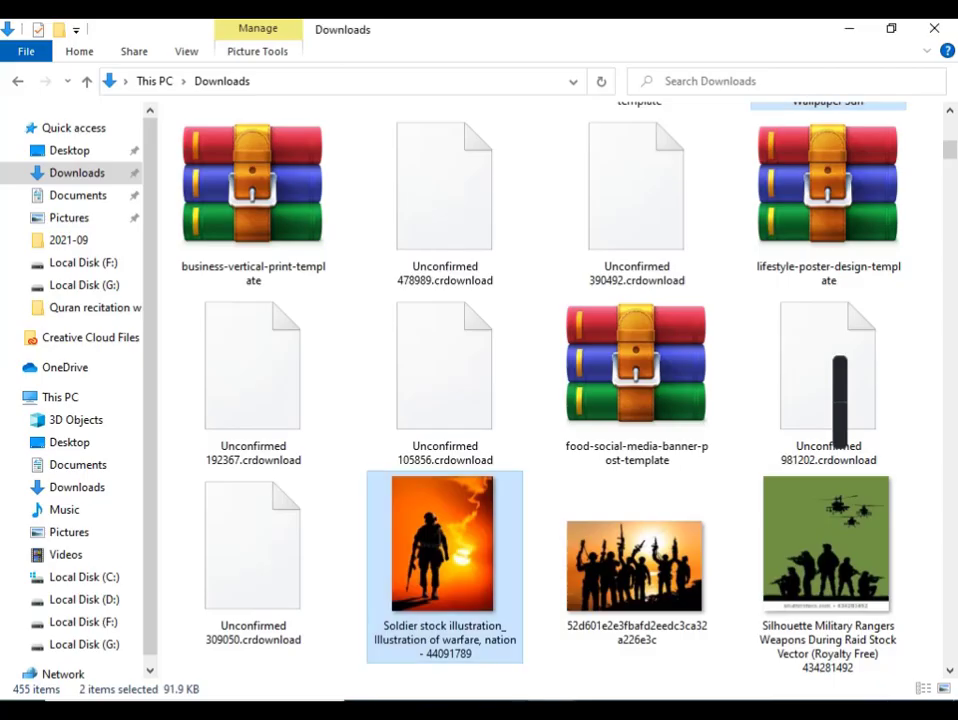
pyautogui.scroll(-10, 612, 429)
pyautogui.scroll(10, 615, 428)
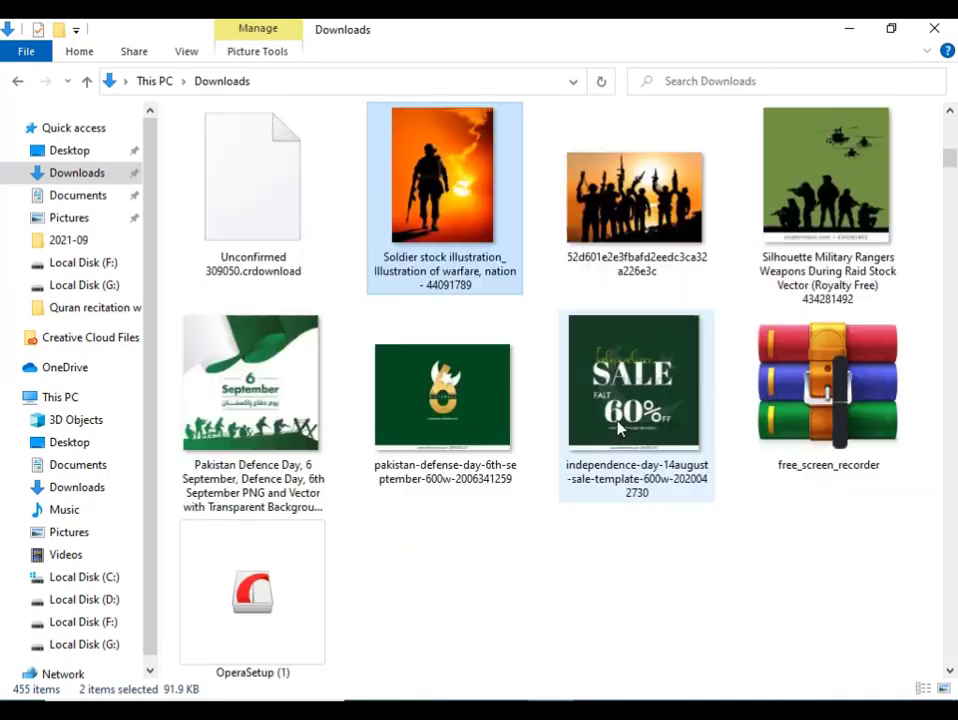
pyautogui.scroll(-9, 616, 428)
pyautogui.moveTo(649, 257); pyautogui.dragTo(652, 448)
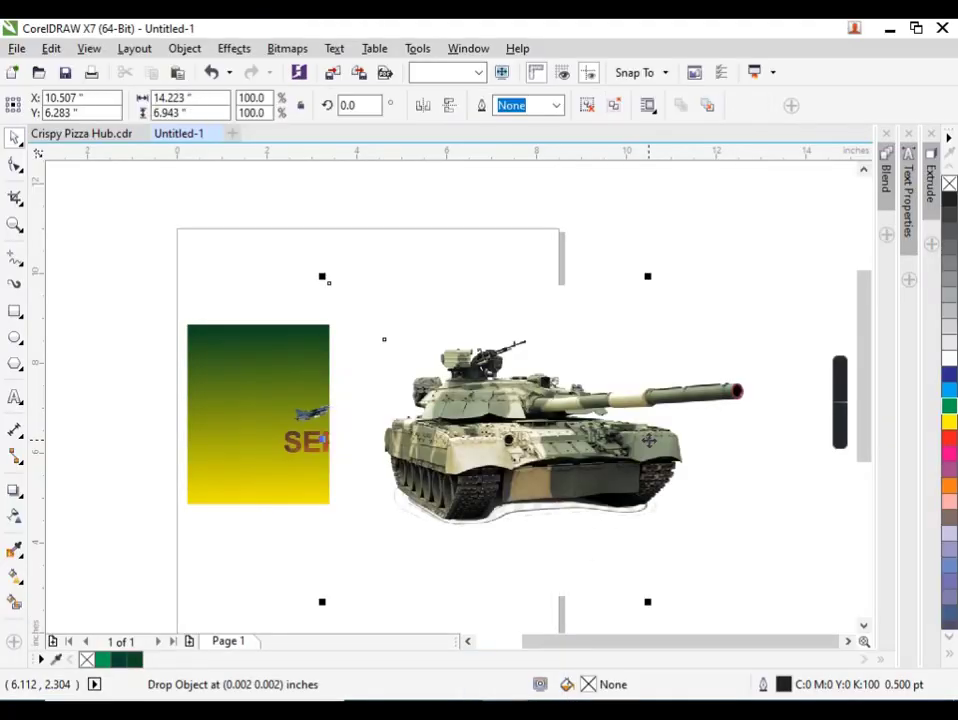
# Ungroup the imported tank picture and delete its white background bitmap.
pyautogui.click(591, 108)
pyautogui.click(522, 322)
pyautogui.click(528, 311)
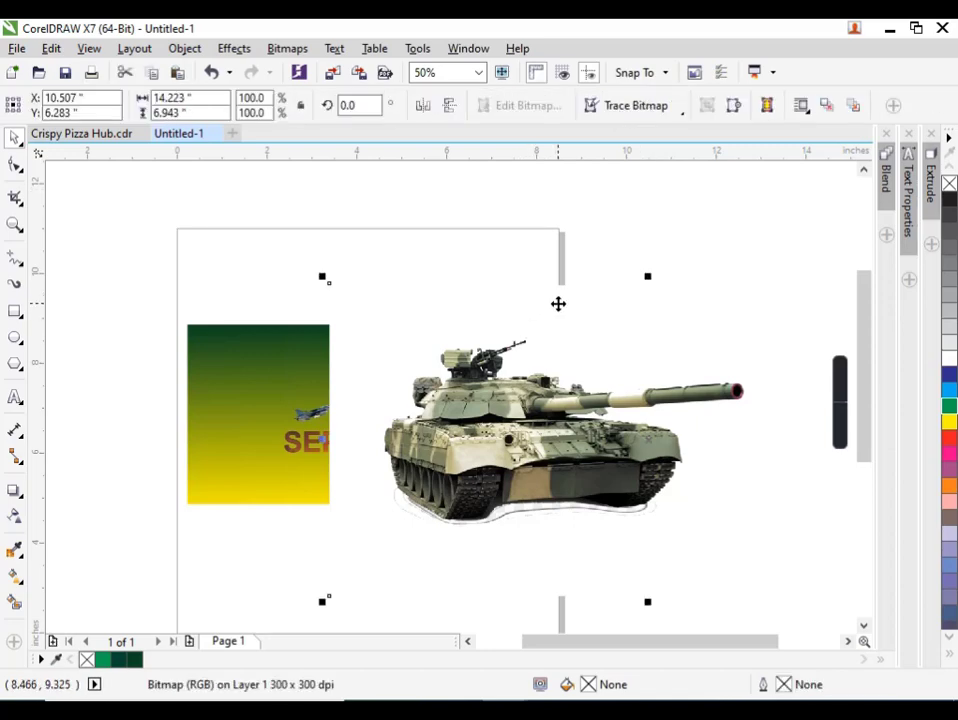
pyautogui.press('Delete')
# Shrink the tank to 12.5% and place it just left of SEPTEMBER.
pyautogui.click(580, 416)
pyautogui.moveTo(751, 334); pyautogui.dragTo(661, 316)
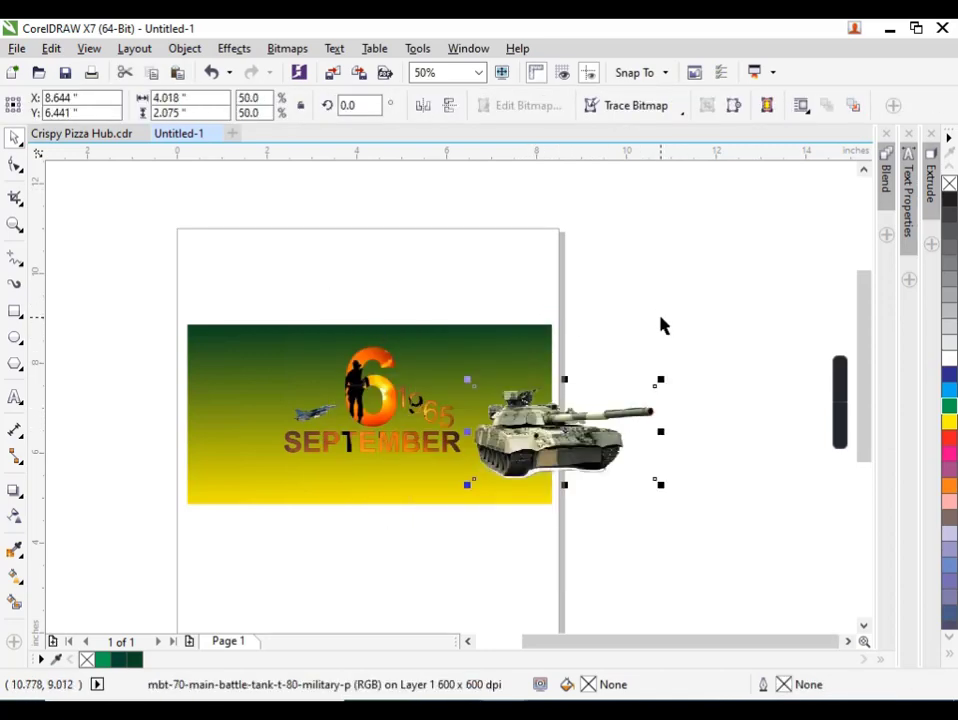
pyautogui.hotkey('ctrl', 'r')
pyautogui.hotkey('ctrl', 'r')
pyautogui.moveTo(573, 434); pyautogui.dragTo(264, 484)
# Copy the tank to the right of SEPTEMBER and mirror the copy horizontally so it faces the text.
pyautogui.scroll(1, 264, 484)
pyautogui.moveTo(283, 422); pyautogui.dragTo(731, 440)
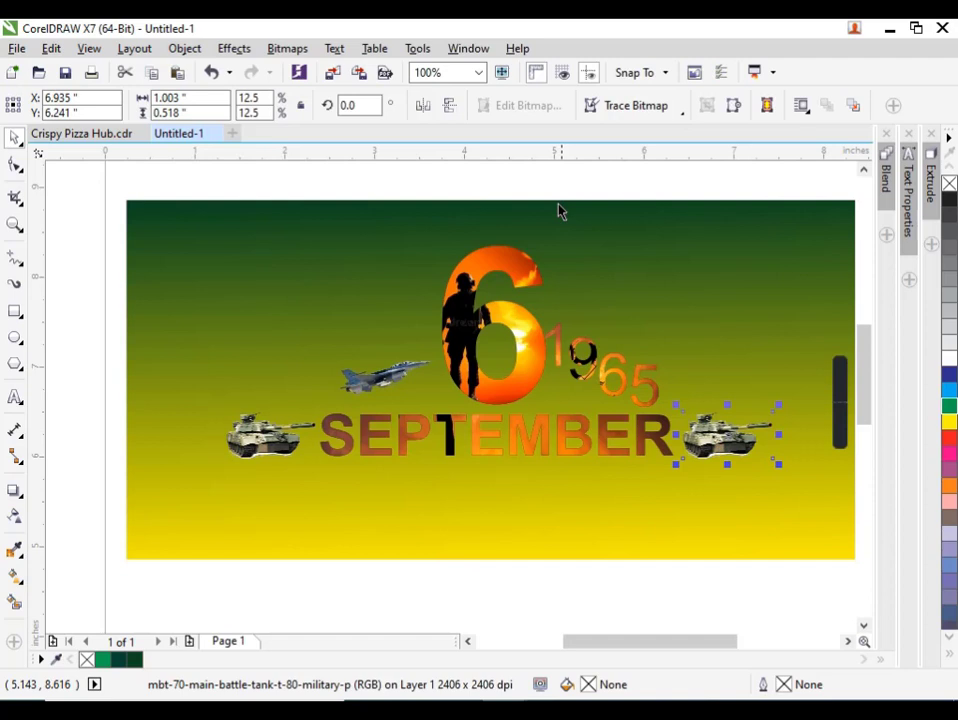
pyautogui.click(422, 106)
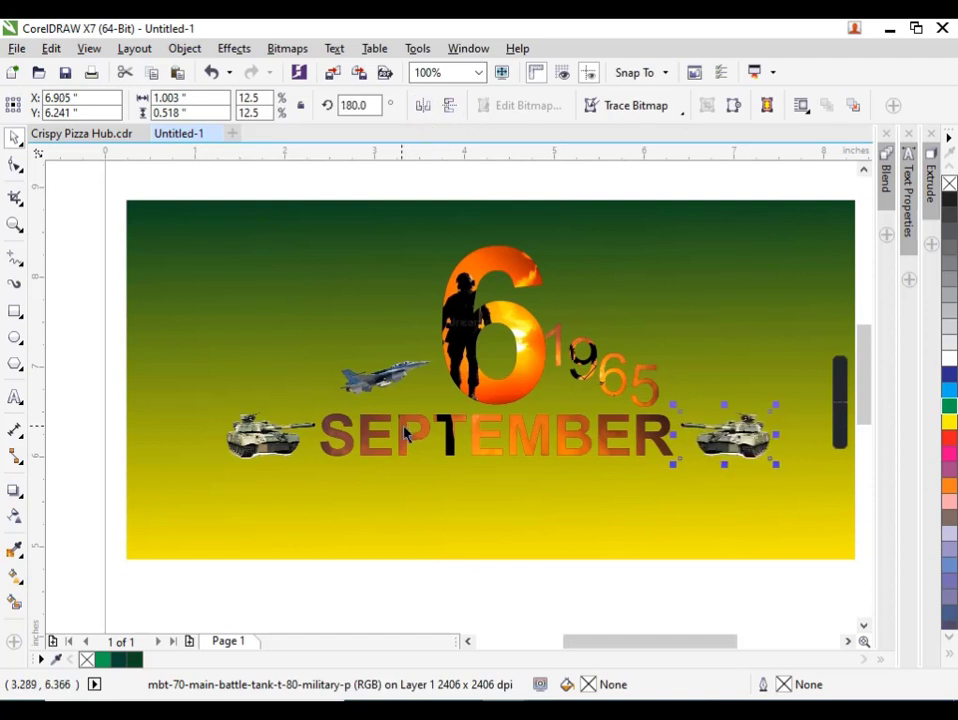
# Add a black drop shadow to the SEPTEMBER text at an angle of about 85°.
pyautogui.click(543, 447)
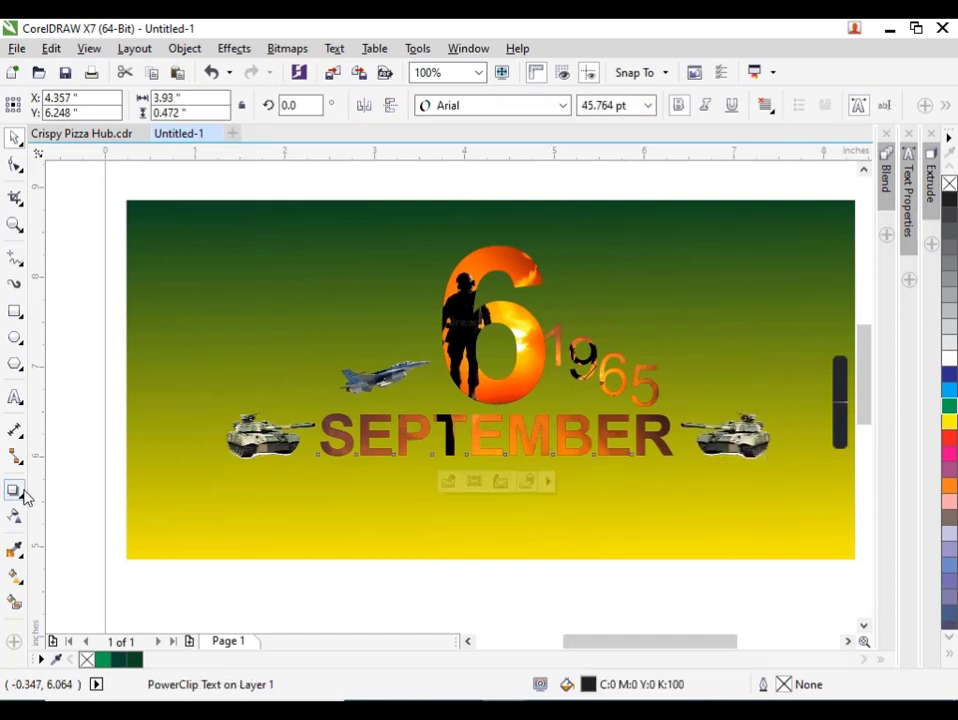
pyautogui.click(15, 490)
pyautogui.scroll(2, 560, 447)
pyautogui.moveTo(408, 385); pyautogui.dragTo(413, 428)
pyautogui.press('space')
pyautogui.scroll(-2, 348, 454)
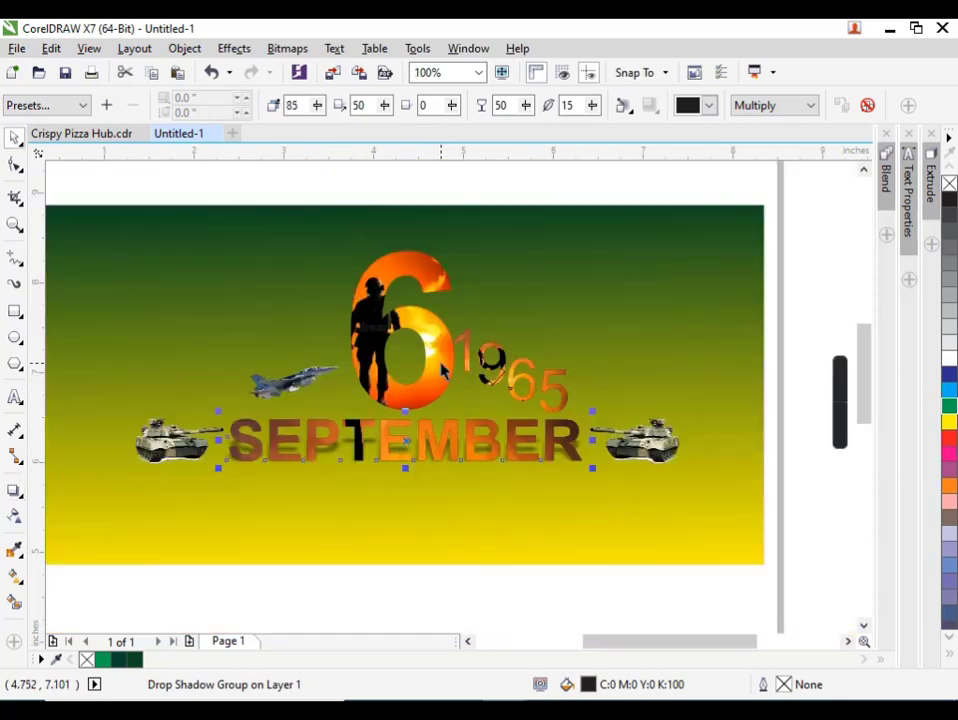
# Add a drop shadow to the large 6, drawn downward from its top edge to its base.
pyautogui.scroll(2, 447, 370)
pyautogui.click(443, 366)
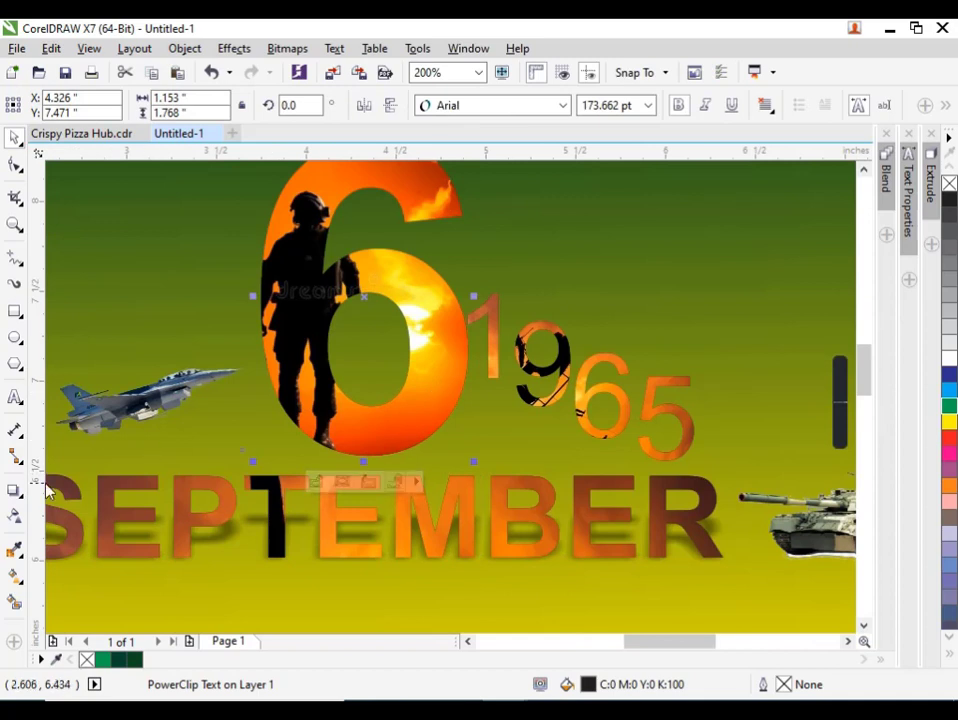
pyautogui.click(14, 491)
pyautogui.scroll(-2, 325, 345)
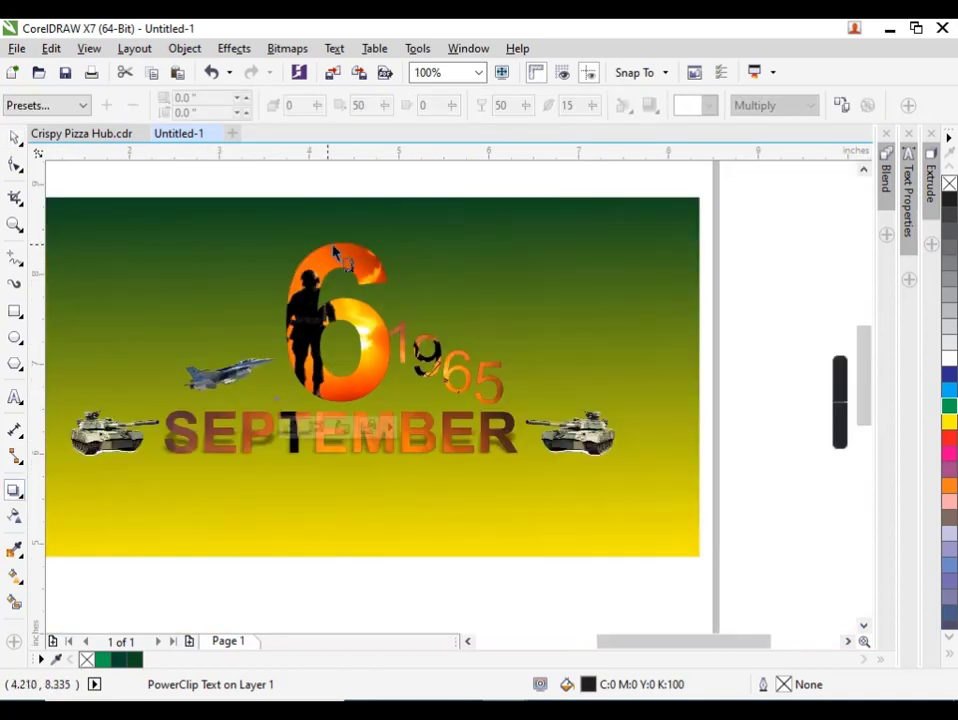
pyautogui.moveTo(336, 248); pyautogui.dragTo(336, 402)
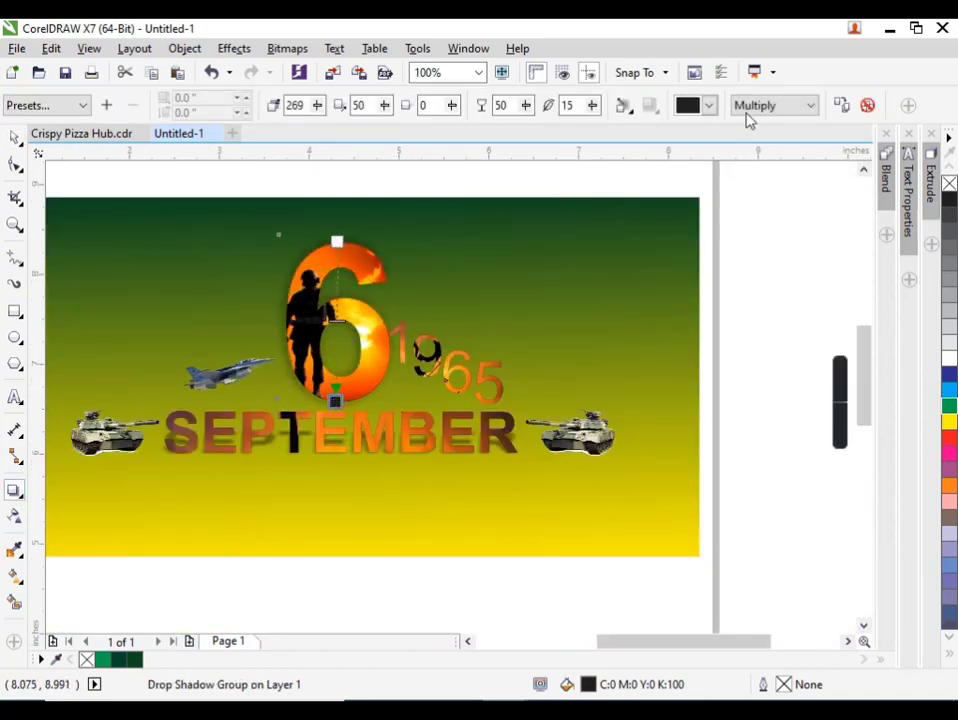
# Set the 6's drop shadow colour to yellow and its merge mode to Add.
pyautogui.click(709, 105)
pyautogui.click(712, 157)
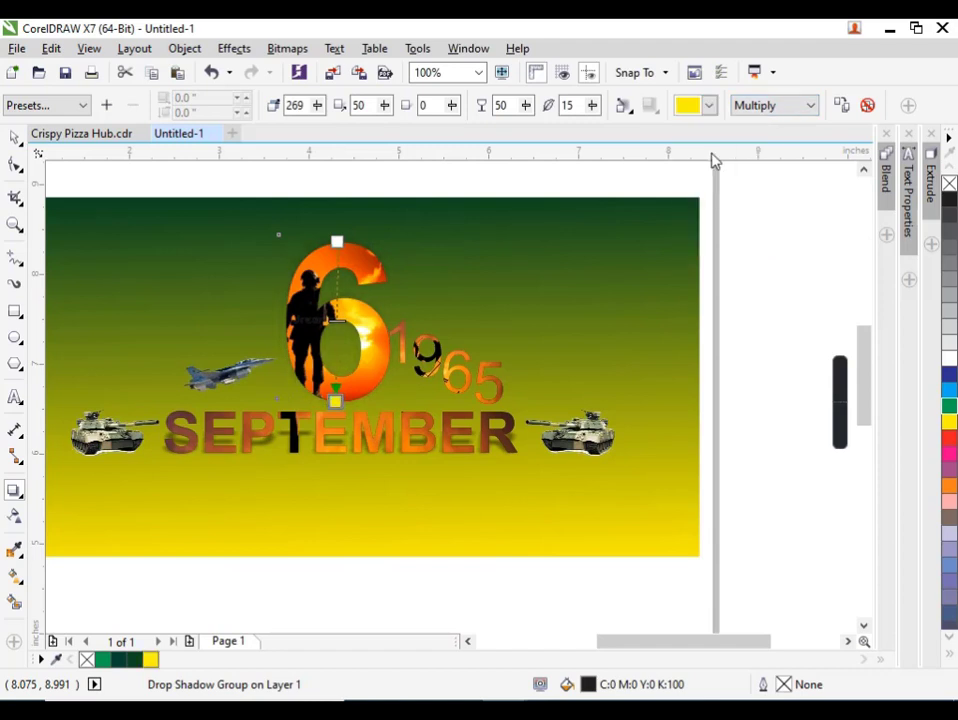
pyautogui.click(790, 105)
pyautogui.click(790, 138)
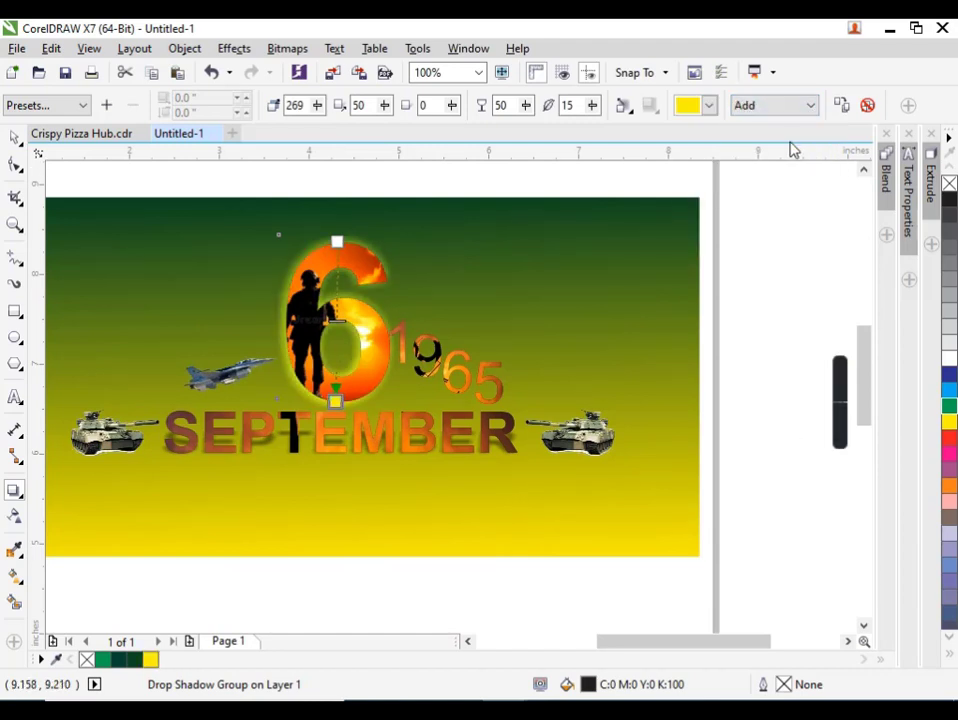
# Add a drop shadow to the 1965 digit group, drawn from its left edge to its right edge.
pyautogui.click(516, 388)
pyautogui.click(502, 393)
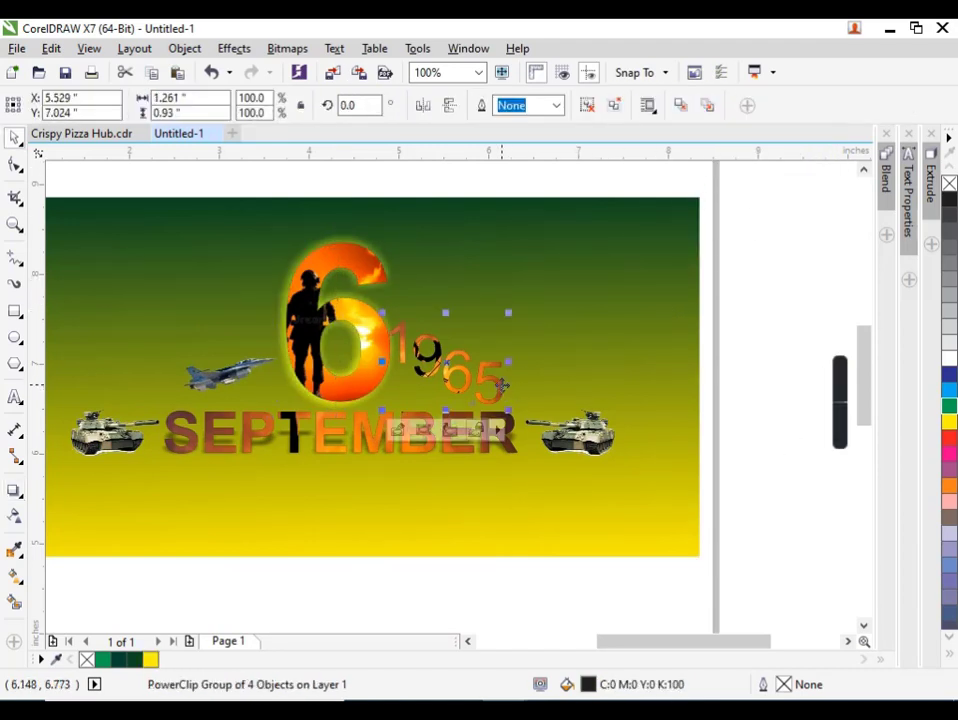
pyautogui.click(14, 492)
pyautogui.scroll(1, 538, 414)
pyautogui.press('space')
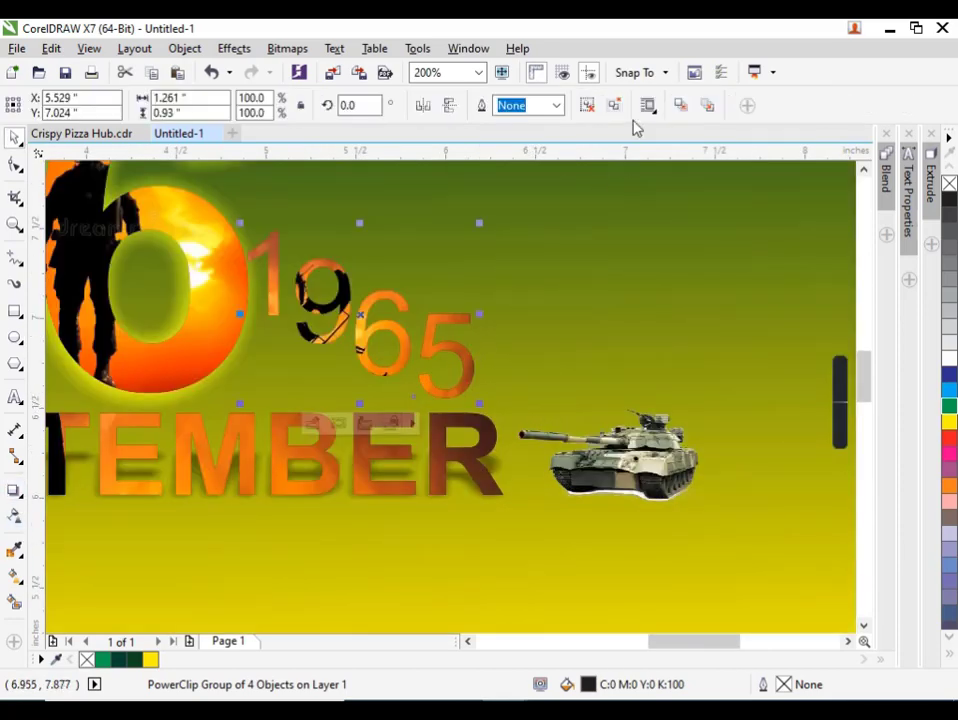
pyautogui.click(14, 490)
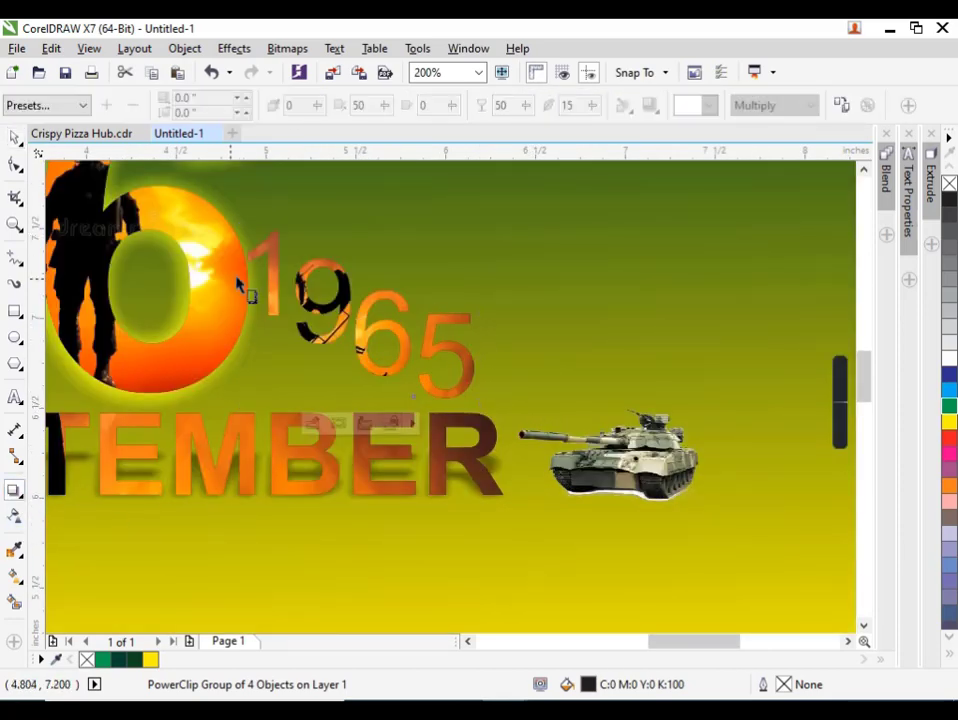
pyautogui.moveTo(258, 256); pyautogui.dragTo(486, 324)
# Set the 1965 group's drop shadow colour to yellow and its merge mode to Add.
pyautogui.click(708, 105)
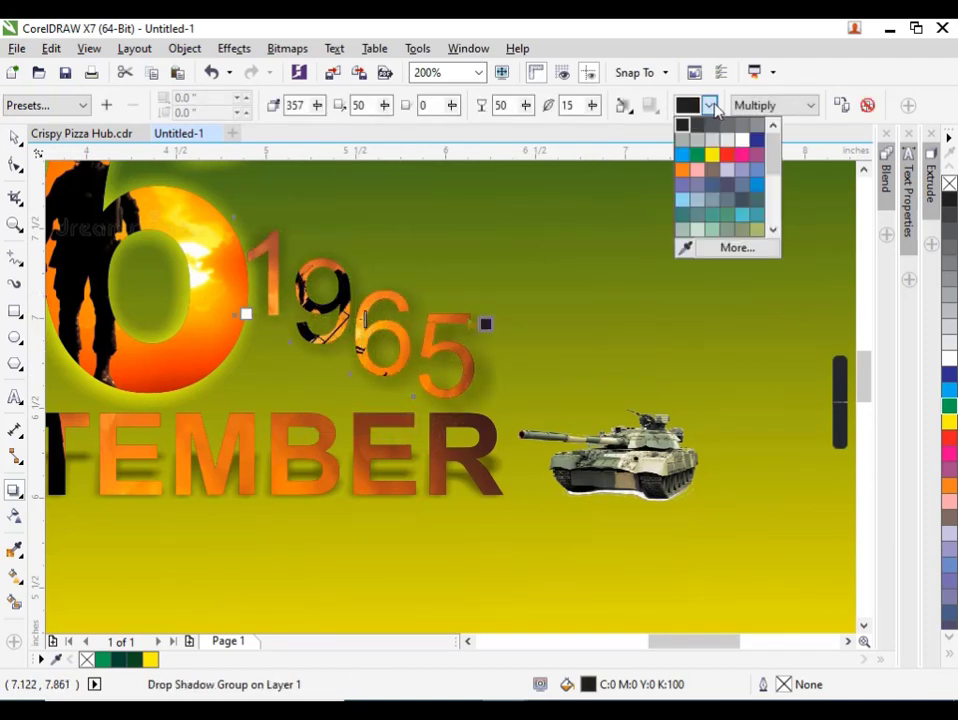
pyautogui.click(708, 157)
pyautogui.click(808, 106)
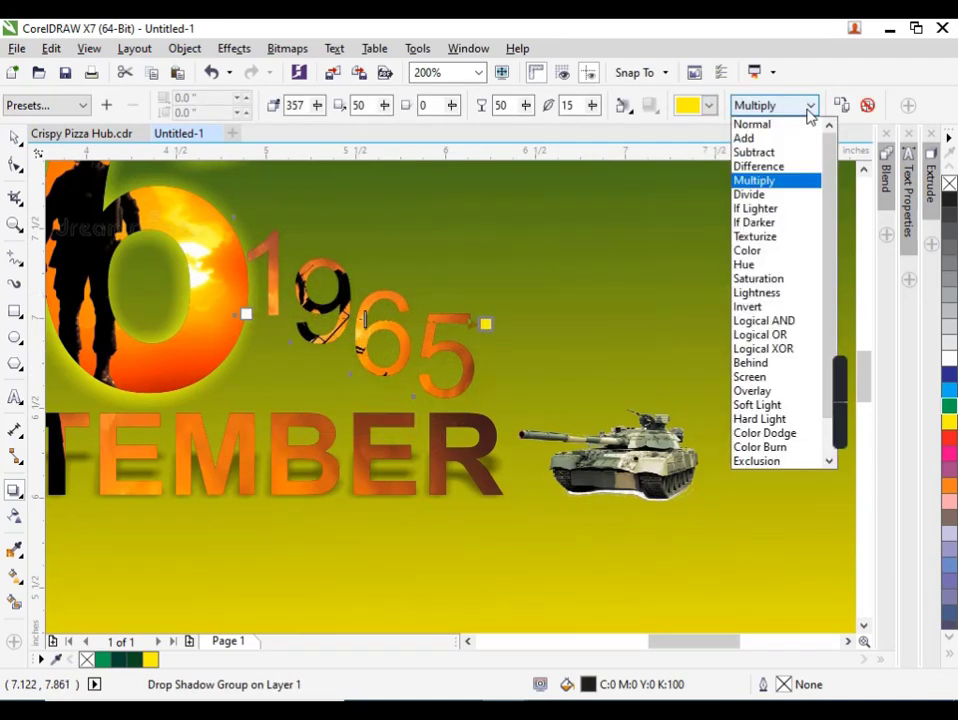
pyautogui.click(792, 141)
pyautogui.scroll(-1, 599, 342)
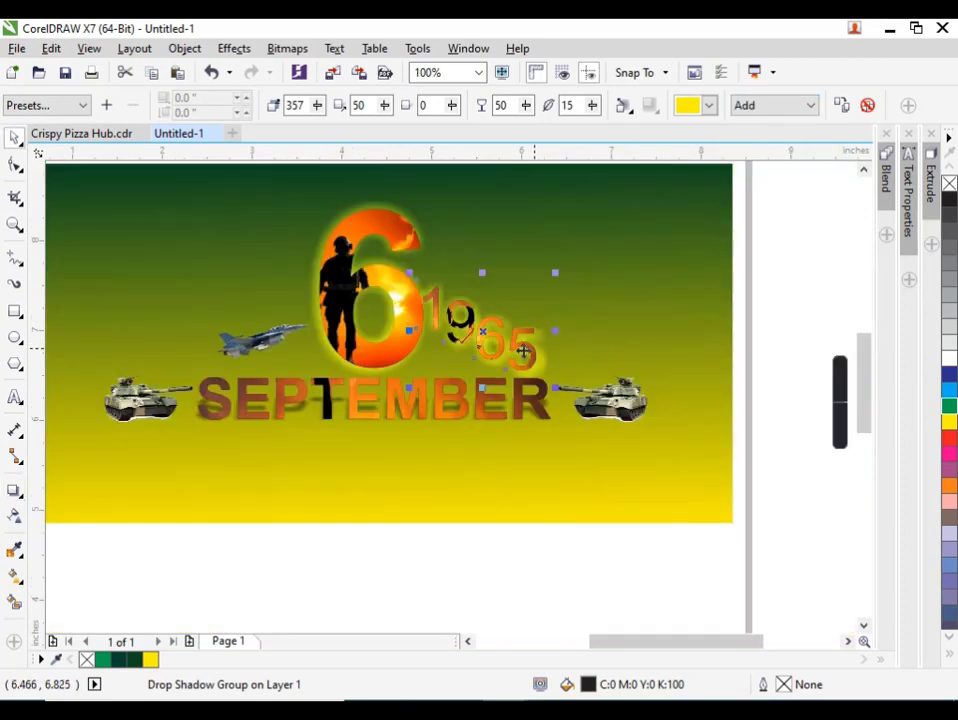
pyautogui.press('space')
# Add a black drop shadow to the fighter jet, cast leftward and slightly down at about 188°.
pyautogui.click(256, 338)
pyautogui.press('space')
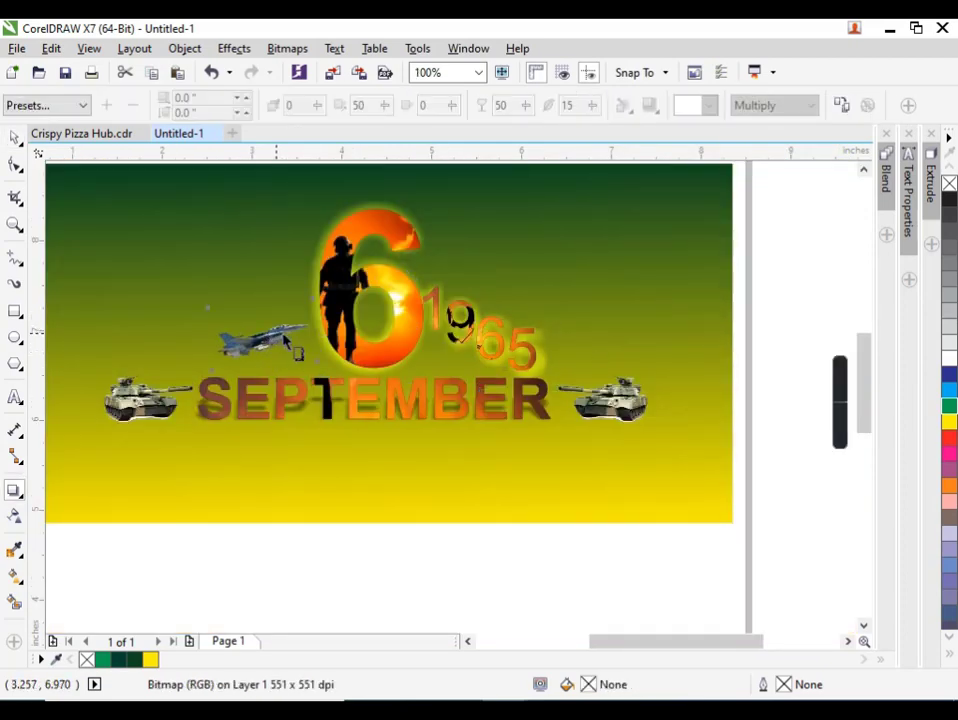
pyautogui.moveTo(274, 340); pyautogui.dragTo(210, 350)
pyautogui.scroll(1, 205, 342)
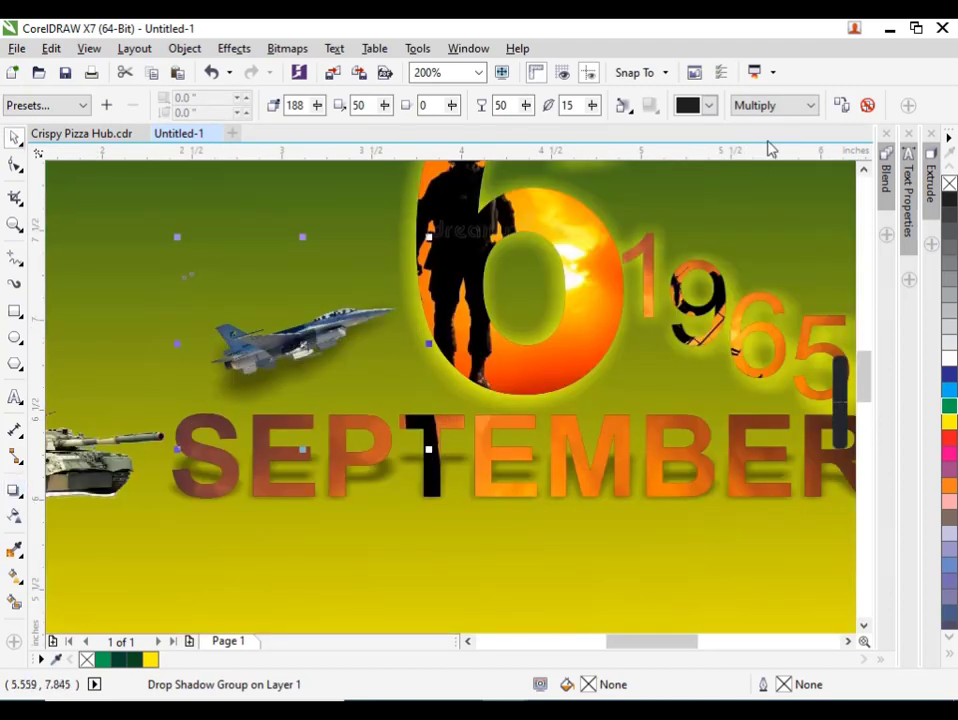
# Set the fighter jet's drop shadow to yellow with the Add merge mode and redirect it to about 183°.
pyautogui.click(709, 105)
pyautogui.click(712, 155)
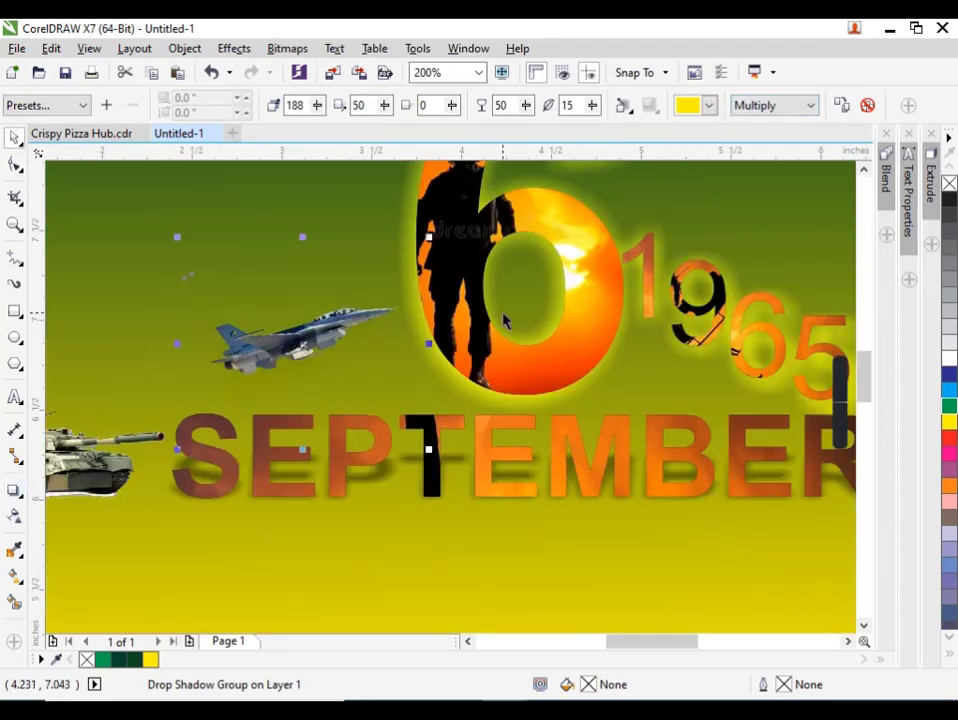
pyautogui.click(808, 105)
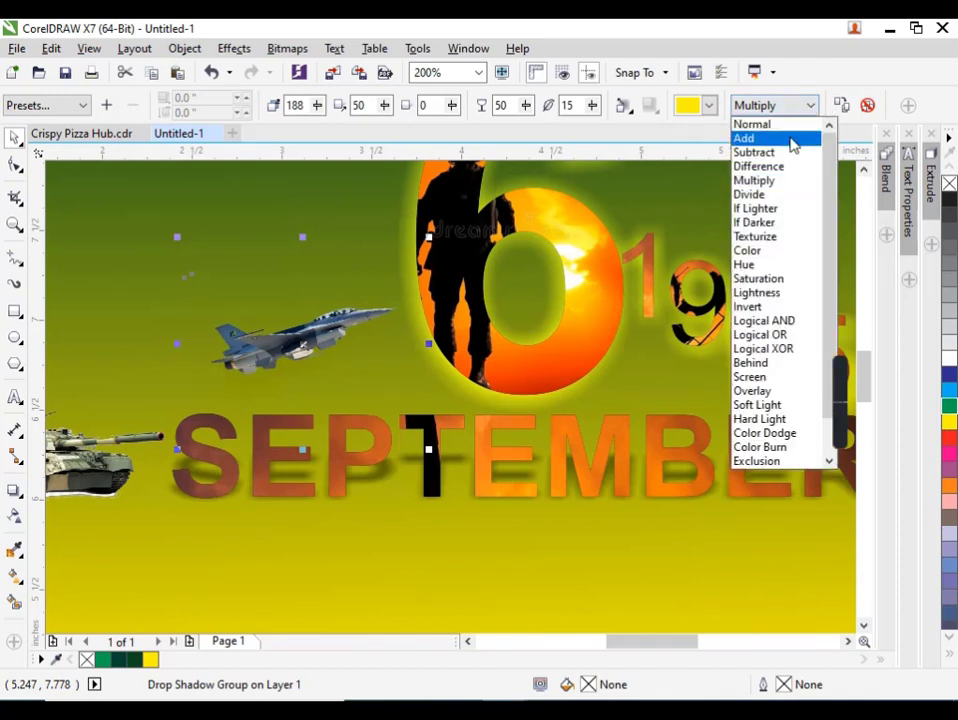
pyautogui.click(792, 138)
pyautogui.click(285, 372)
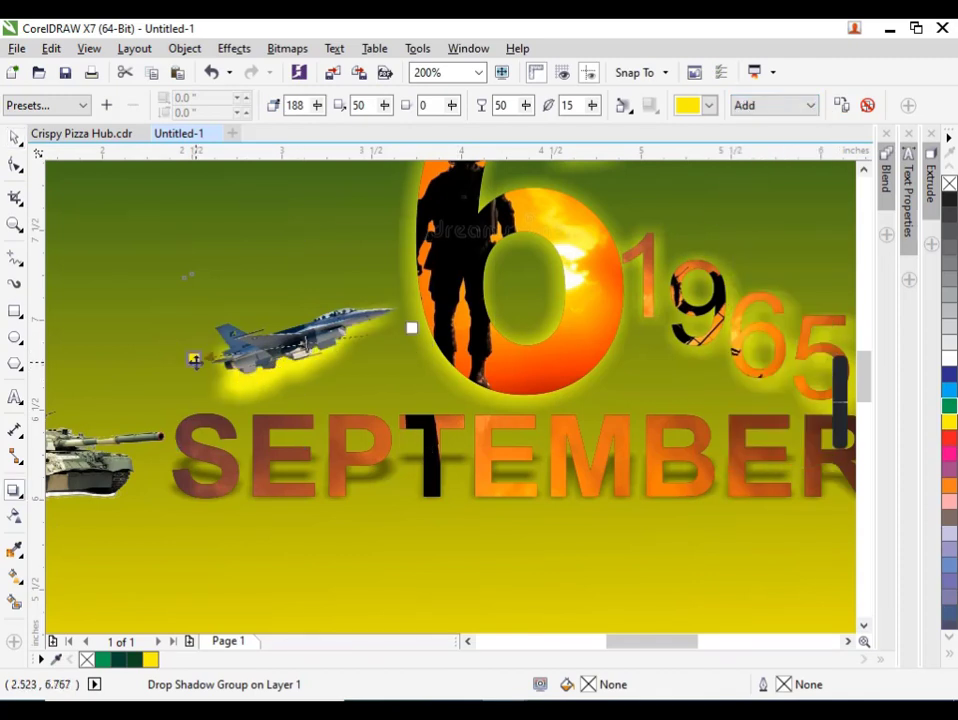
pyautogui.moveTo(197, 359); pyautogui.dragTo(192, 338)
pyautogui.scroll(-2, 195, 372)
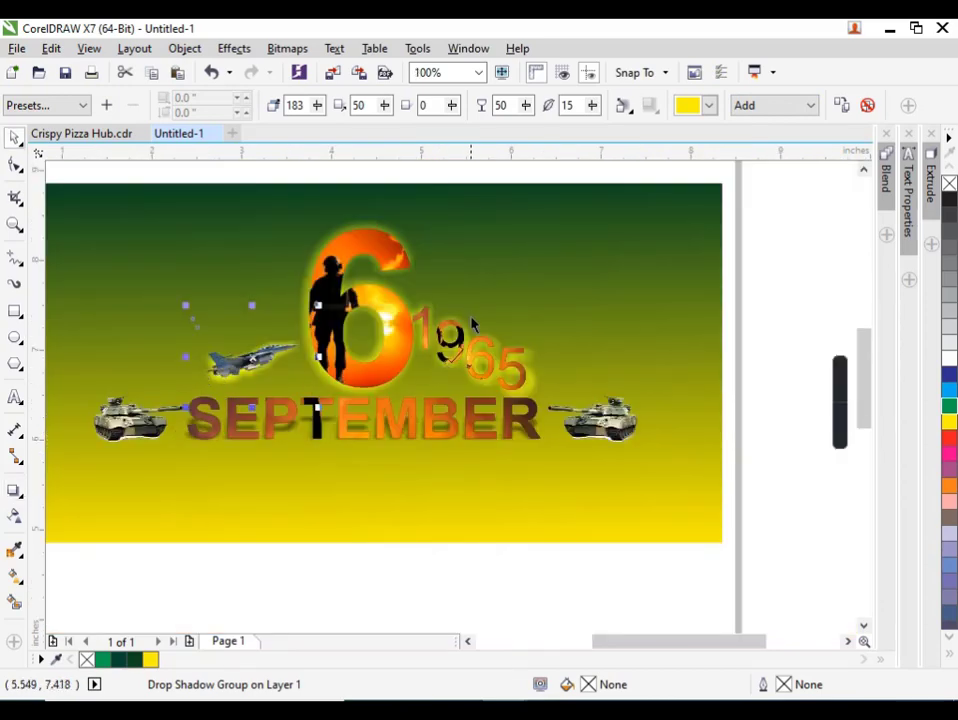
# Create a 0.194-inch-high gradient strip from the background rectangle along the banner's bottom edge and place a copy near the top edge.
pyautogui.scroll(-1, 472, 323)
pyautogui.click(592, 207)
pyautogui.scroll(1, 423, 421)
pyautogui.click(425, 421)
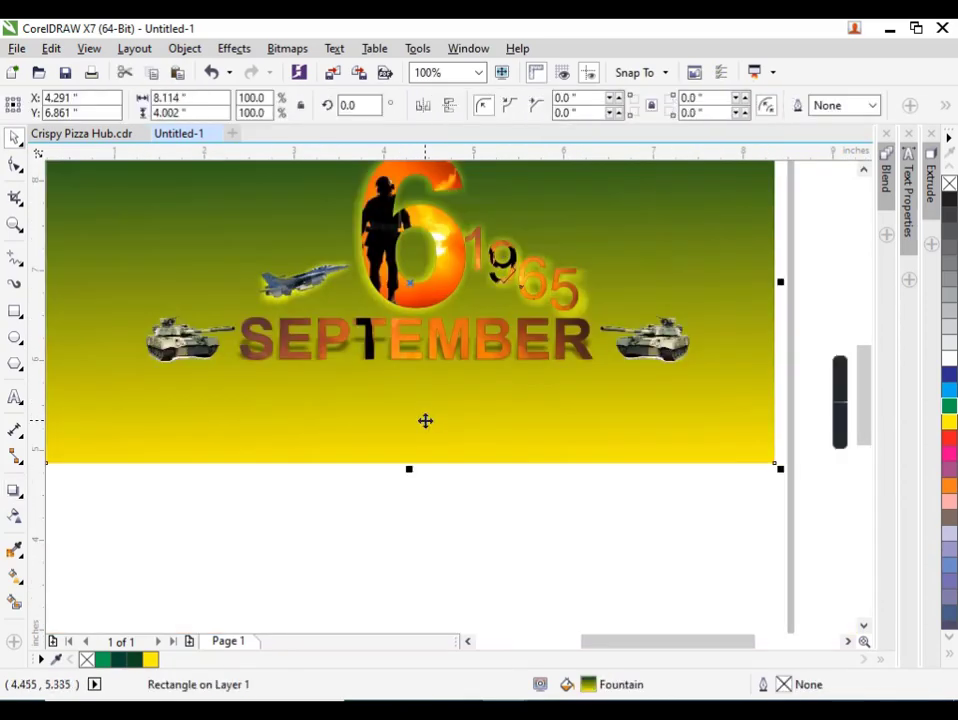
pyautogui.scroll(-1, 453, 464)
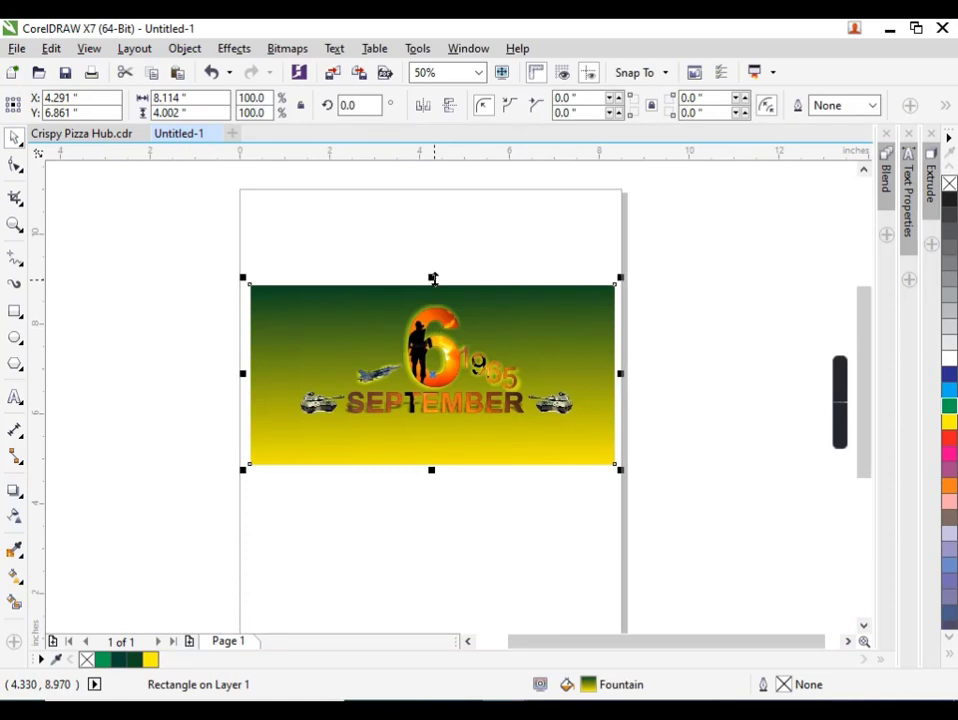
pyautogui.moveTo(432, 278)
pyautogui.mouseDown()
pyautogui.moveTo(425, 458)
pyautogui.moveTo(436, 289)
pyautogui.mouseUp()
pyautogui.hotkey('ctrl', 'z')
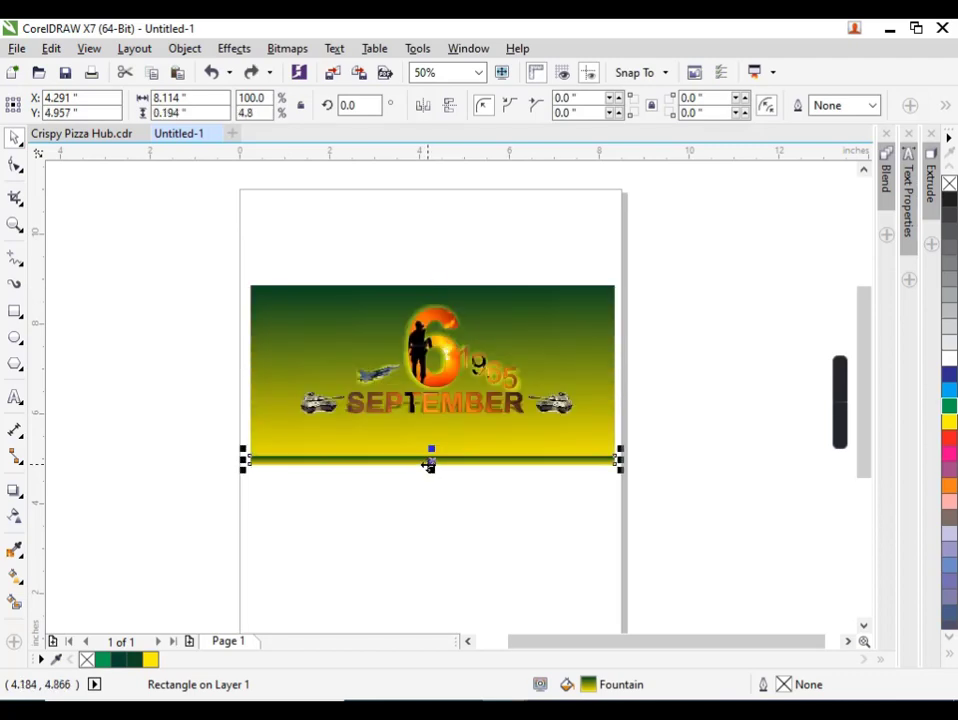
pyautogui.moveTo(428, 465); pyautogui.dragTo(432, 292)
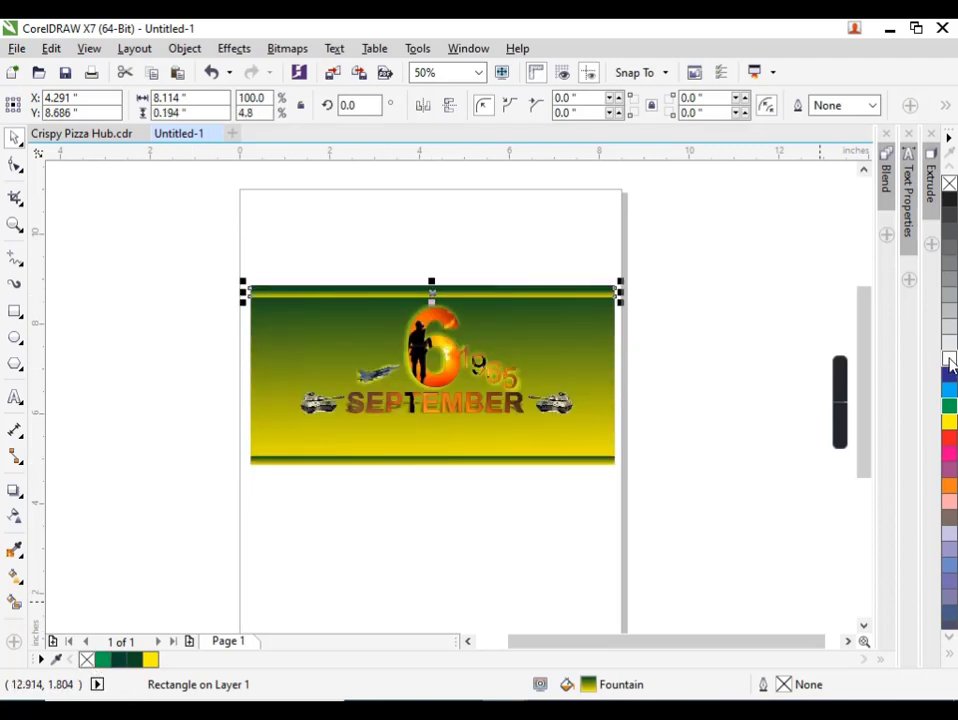
# Fill the upper strip white and thin it to about 0.061 inches high, just below the banner's top edge.
pyautogui.scroll(2, 520, 293)
pyautogui.click(949, 352)
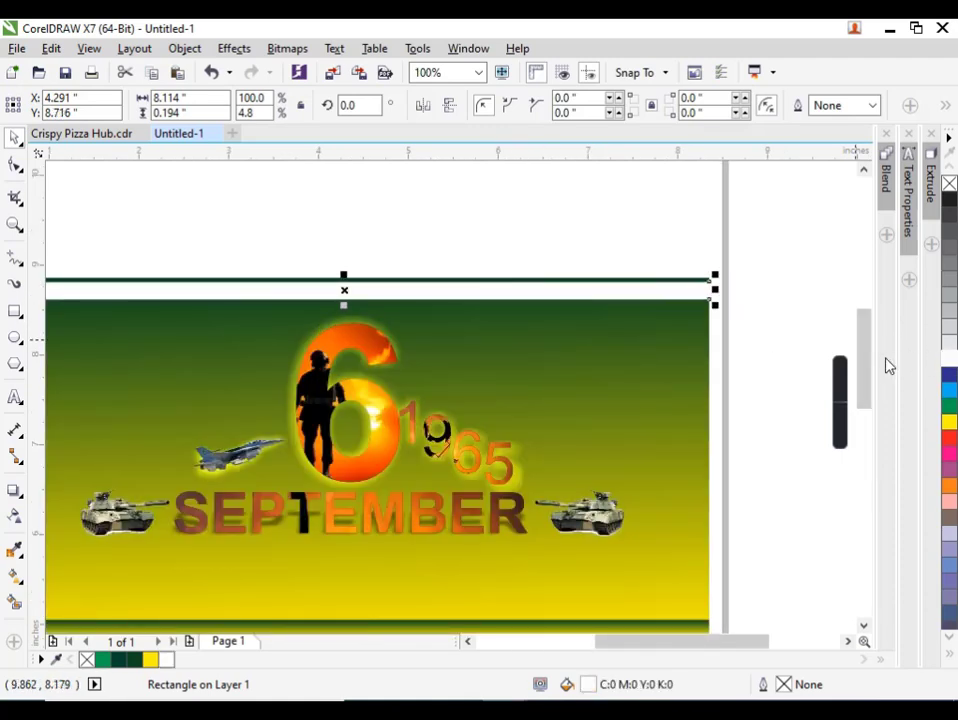
pyautogui.scroll(2, 361, 312)
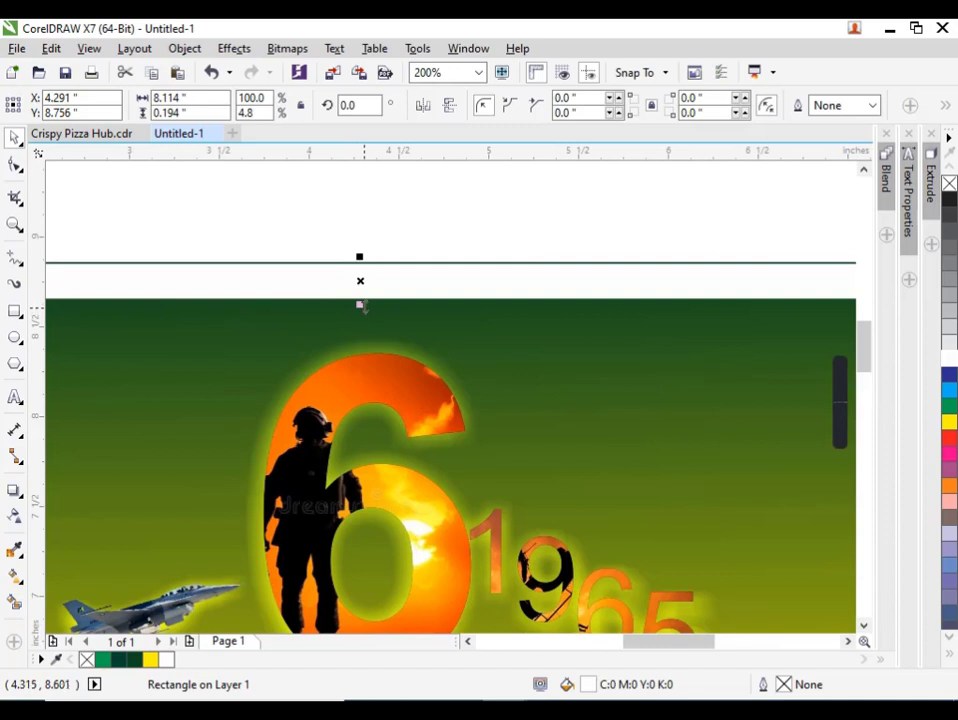
pyautogui.moveTo(361, 306); pyautogui.dragTo(360, 281)
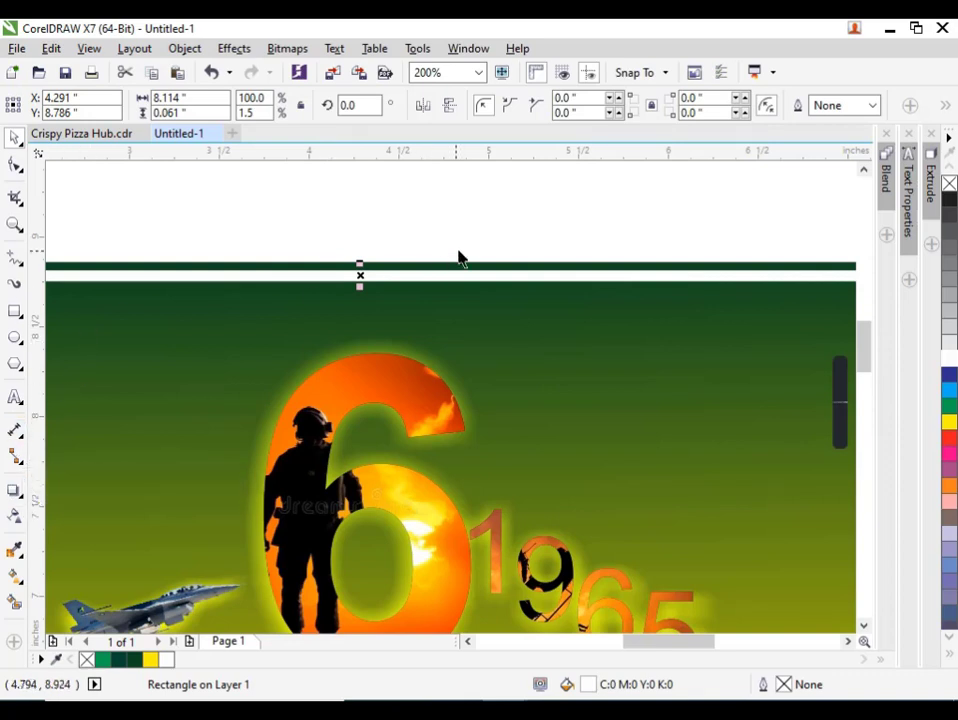
pyautogui.scroll(-2, 458, 259)
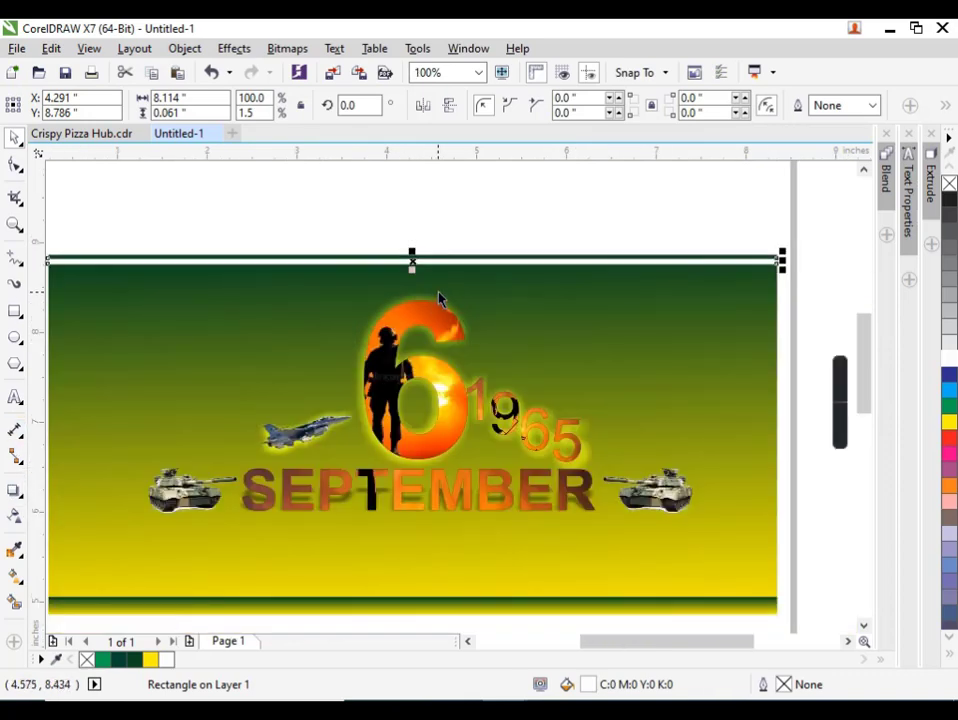
pyautogui.click(439, 251)
pyautogui.click(448, 268)
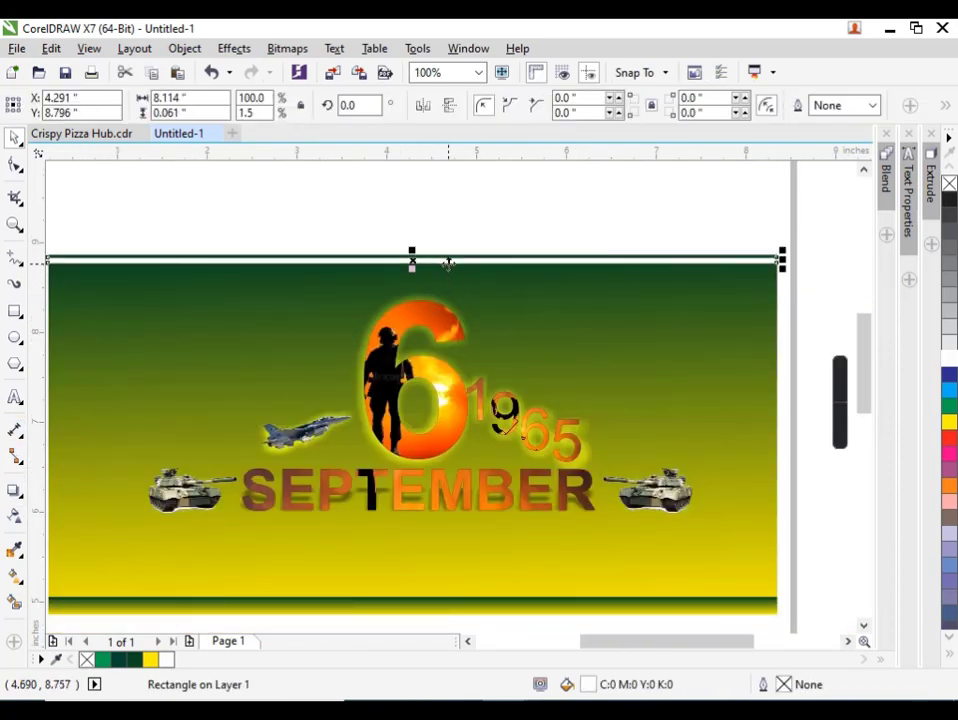
pyautogui.scroll(-1, 448, 263)
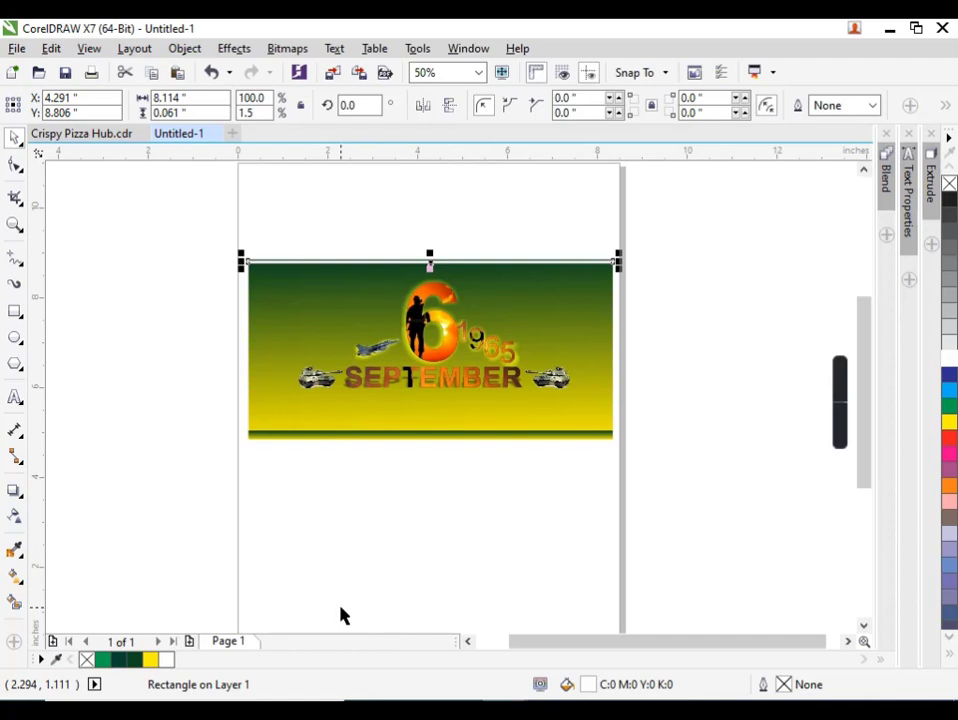
# Increase the bottom gradient strip's height to about 0.298 inches, extending it upward from the banner's lower edge.
pyautogui.click(451, 513)
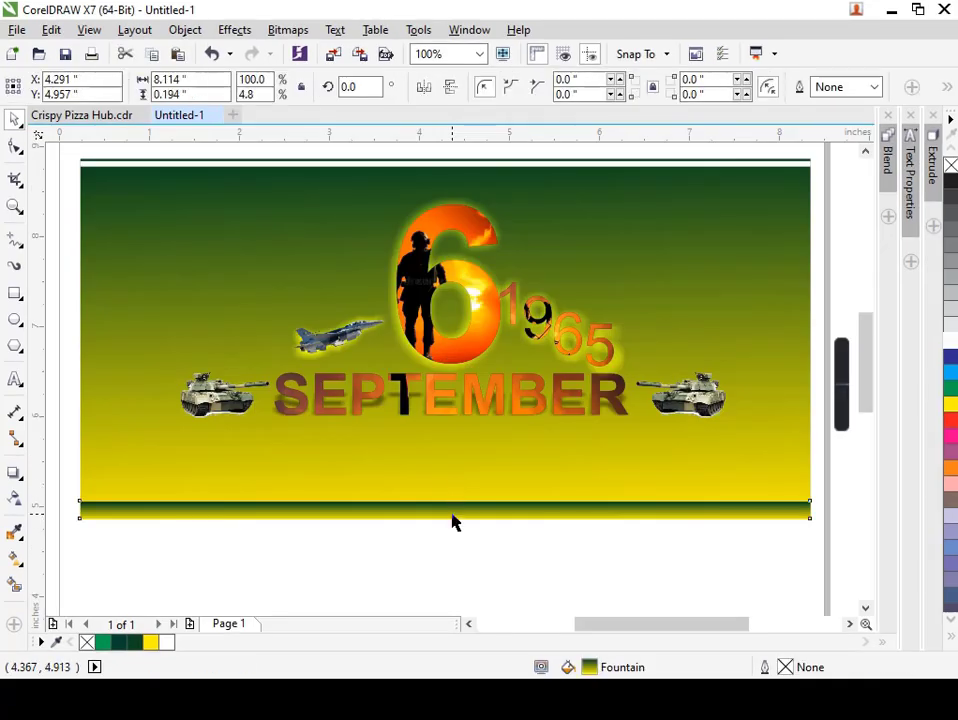
pyautogui.scroll(1, 450, 514)
pyautogui.moveTo(437, 484); pyautogui.dragTo(437, 464)
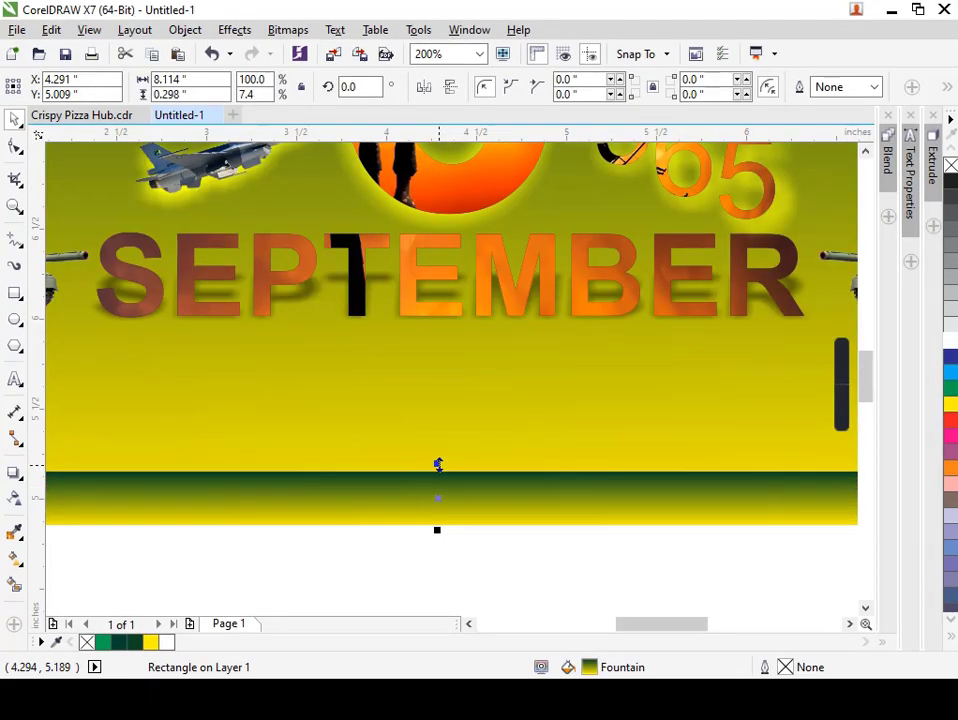
pyautogui.click(15, 379)
pyautogui.click(245, 510)
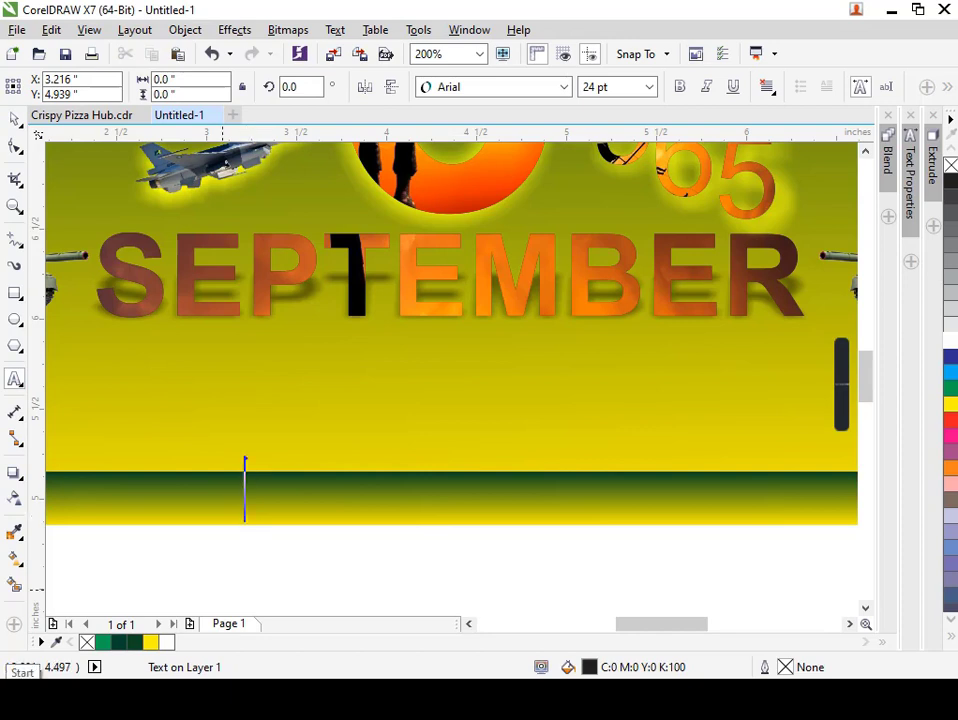
pyautogui.write('wwww')
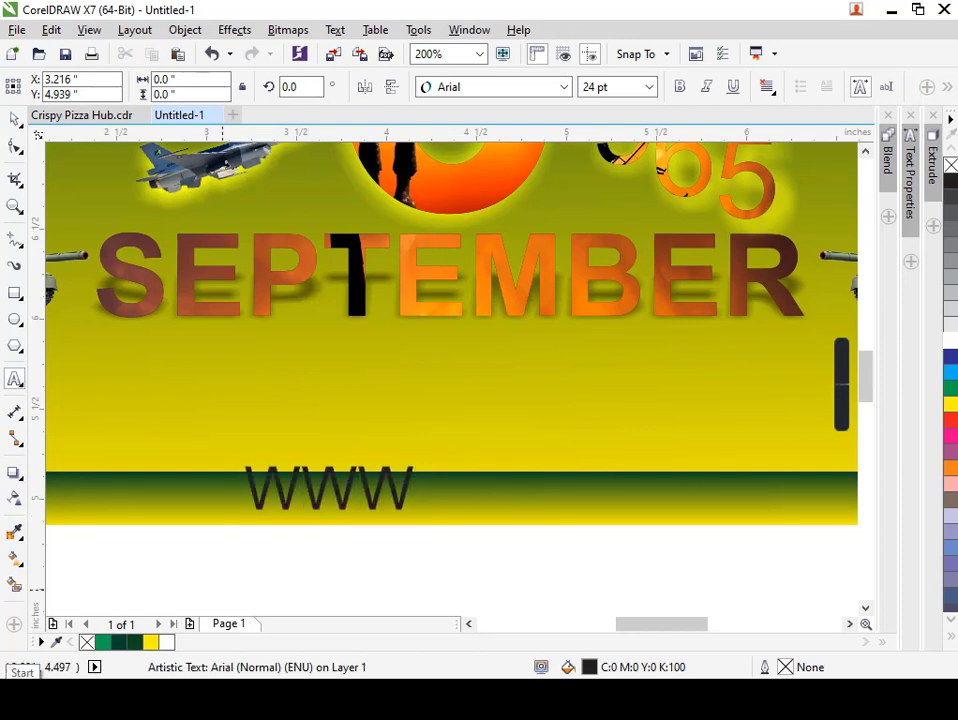
pyautogui.write('YOUTE')
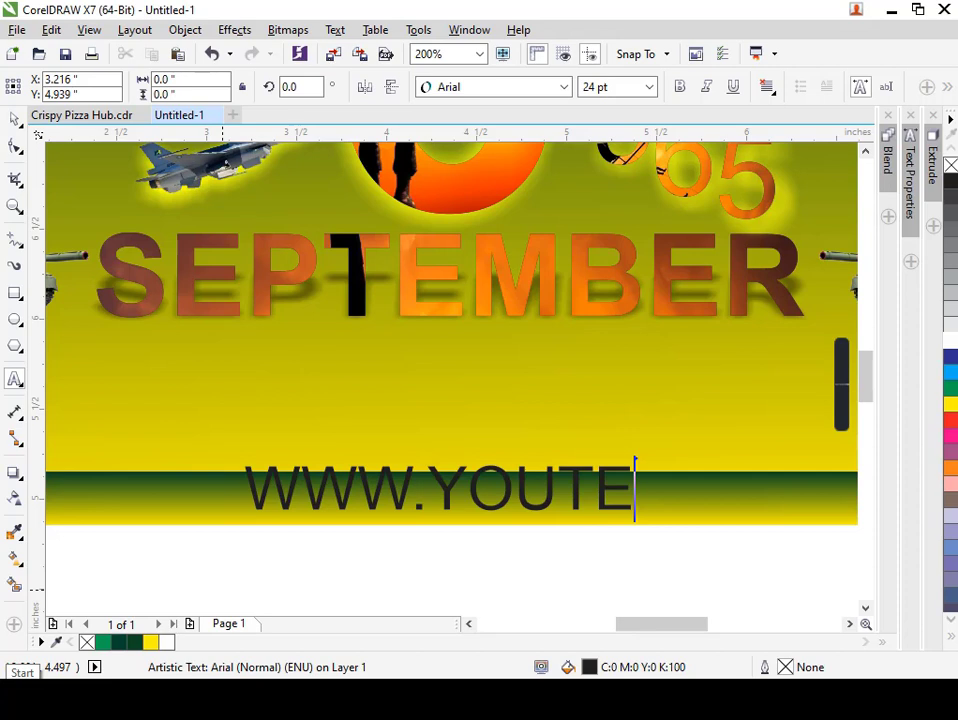
pyautogui.press('BackSpace')
pyautogui.write('UBE')
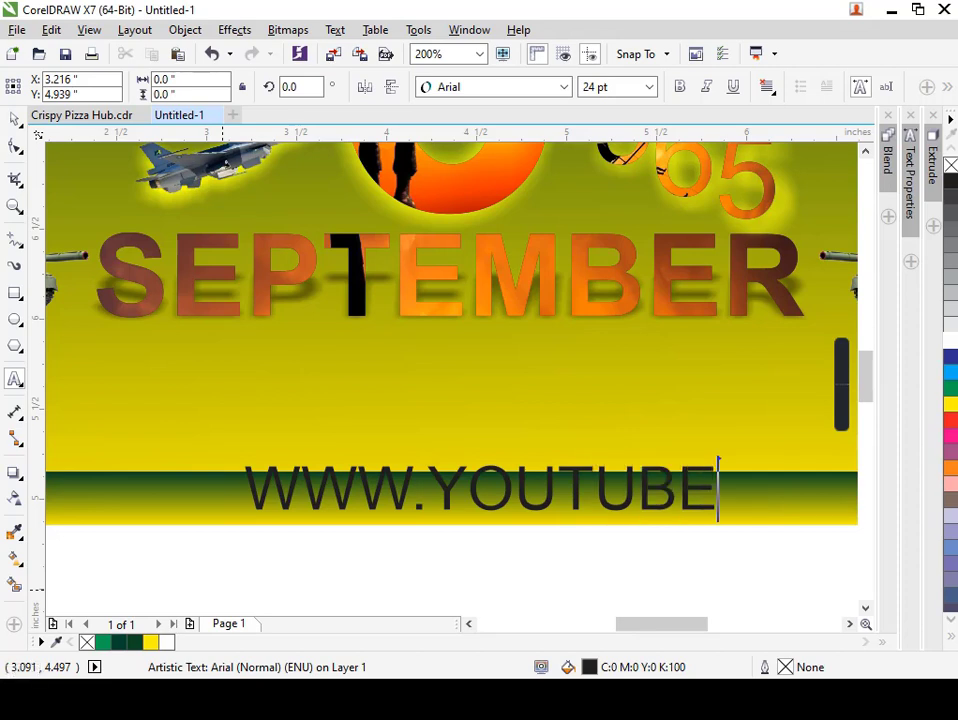
pyautogui.write('.COM')
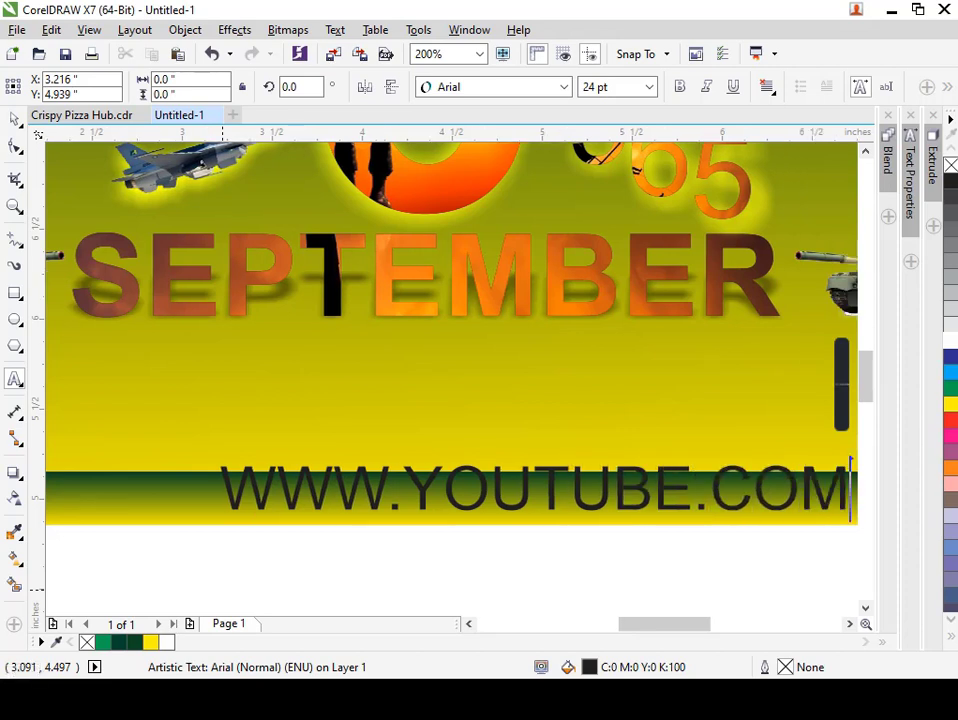
# Shrink the web address text to about 14 pt and centre it horizontally and vertically on the bottom strip.
pyautogui.click(13, 119)
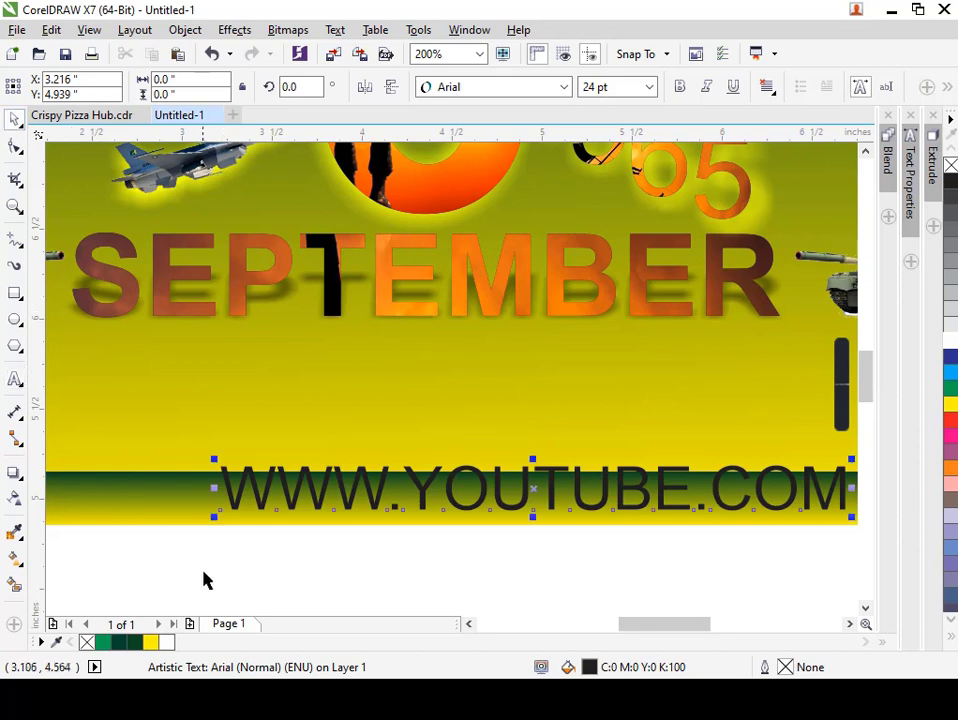
pyautogui.moveTo(213, 518); pyautogui.dragTo(334, 524)
pyautogui.keyDown('shift'); pyautogui.click(298, 505); pyautogui.keyUp('shift')
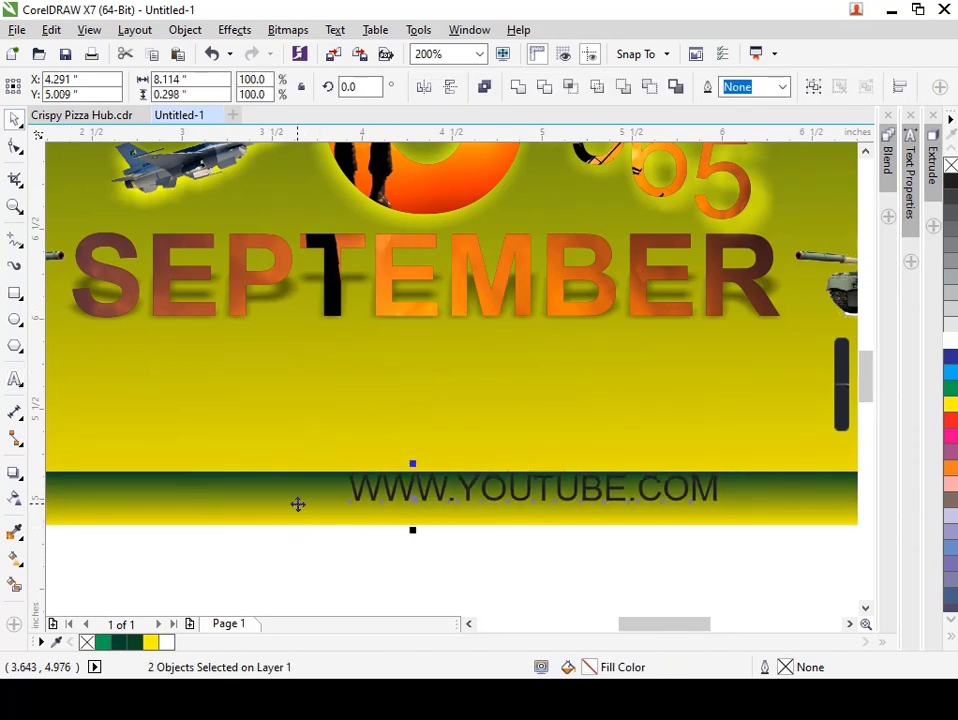
pyautogui.press('c')
pyautogui.press('e')
# Fill the web address text on the bottom strip with white and deselect it.
pyautogui.moveTo(614, 584); pyautogui.dragTo(199, 484)
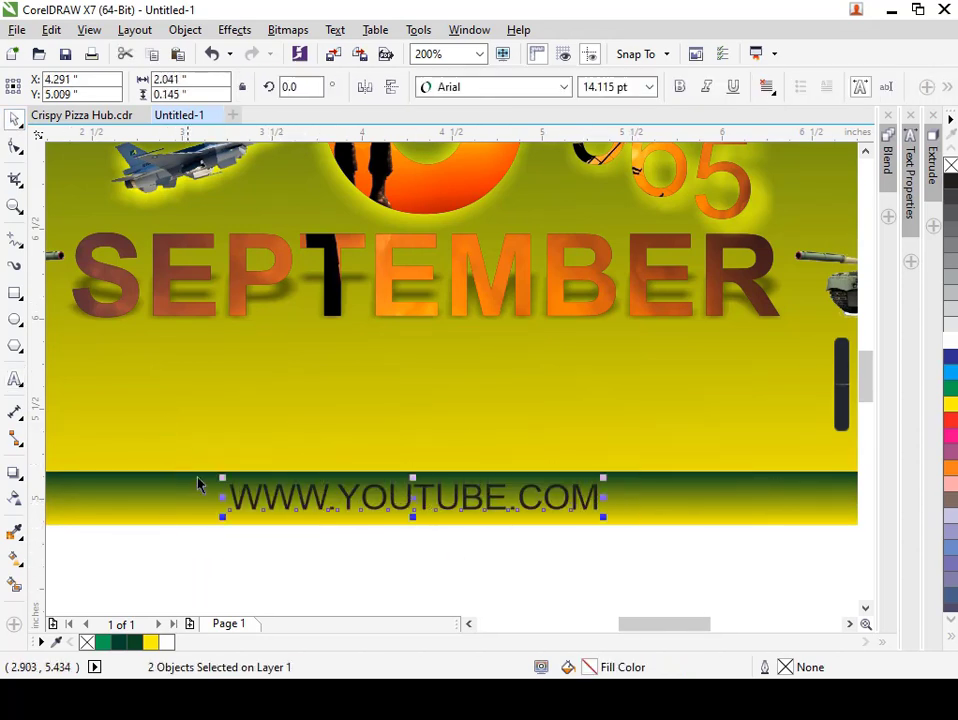
pyautogui.click(169, 643)
pyautogui.press('Escape')
pyautogui.scroll(-1, 465, 525)
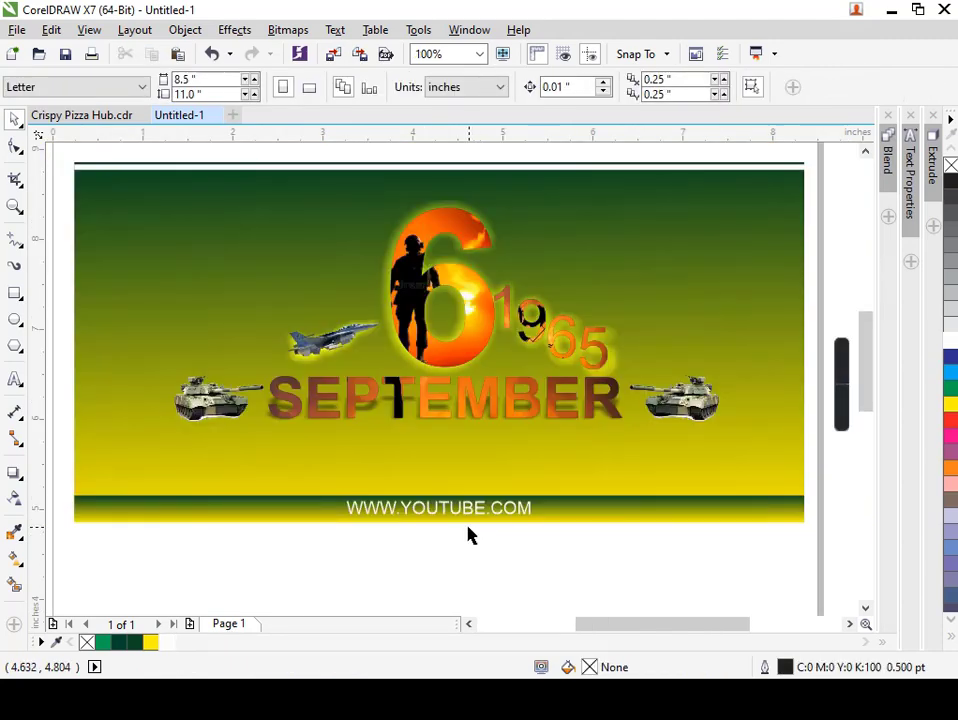
# Fill the thin upper strip with a dark red (C24 M98 Y100 K25) sampled from the orange 6.
pyautogui.scroll(-1, 470, 535)
pyautogui.scroll(2, 483, 341)
pyautogui.click(469, 382)
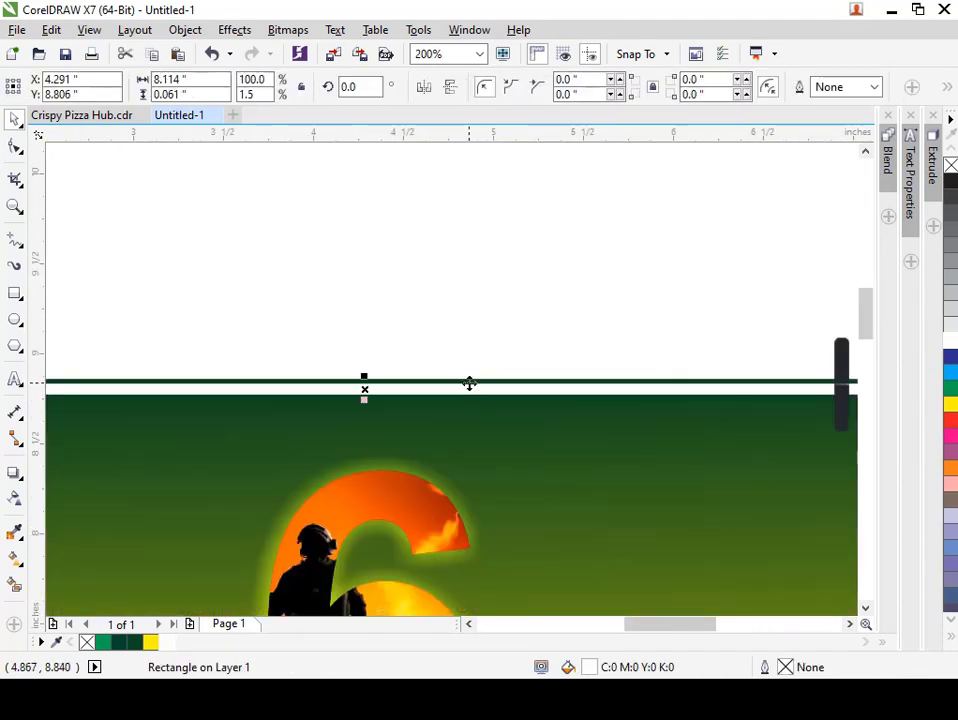
pyautogui.hotkey('ctrl', 'shift', 'e')
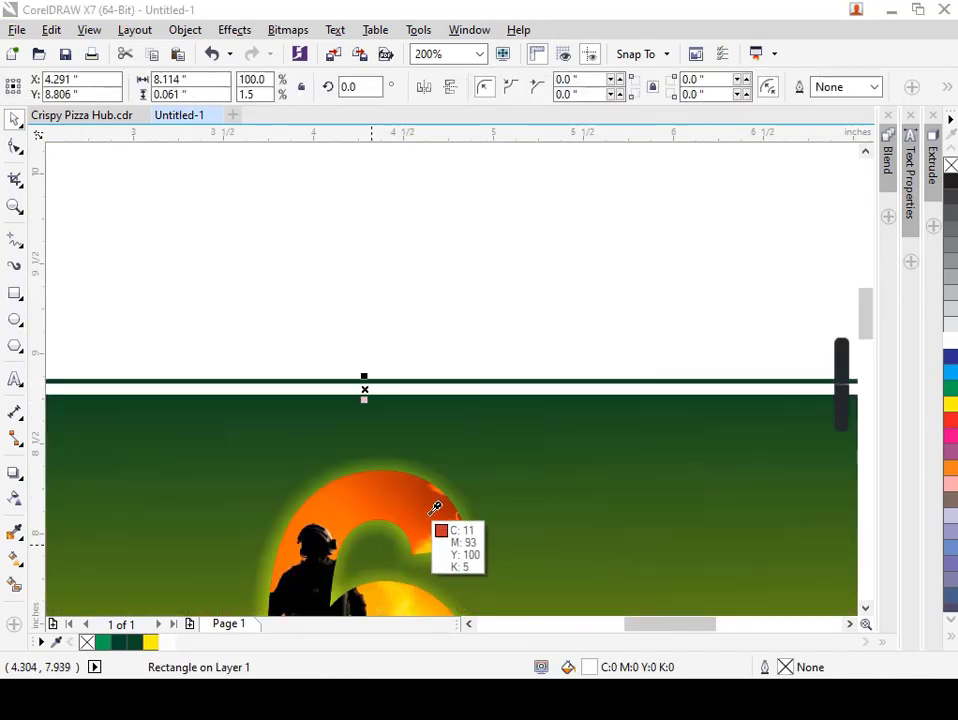
pyautogui.click(440, 510)
pyautogui.hotkey('ctrl', 'shift', 'e')
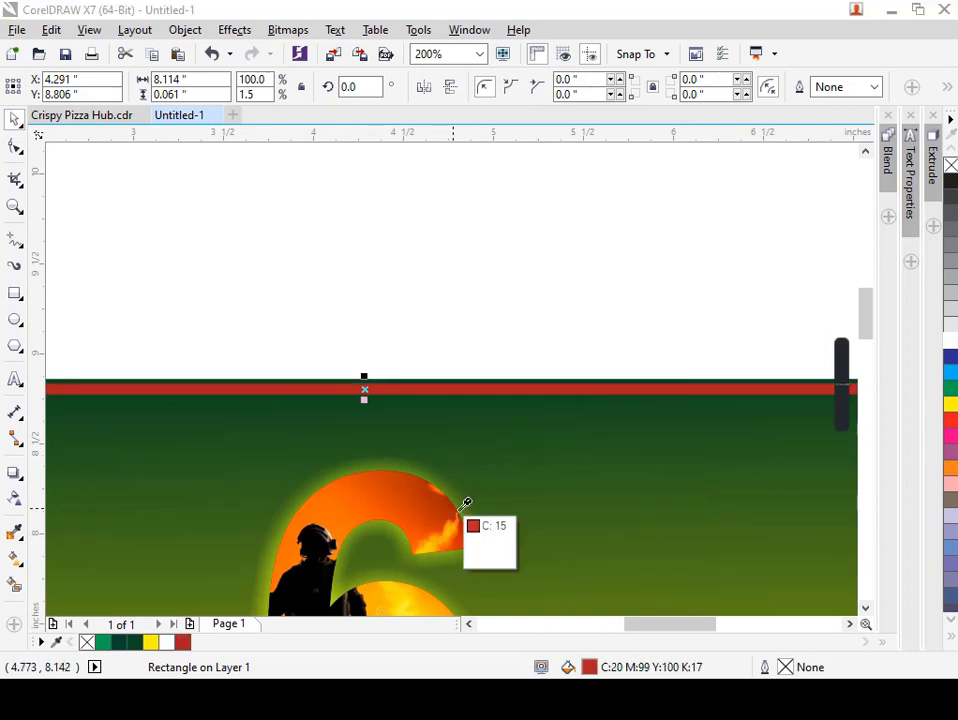
pyautogui.click(460, 499)
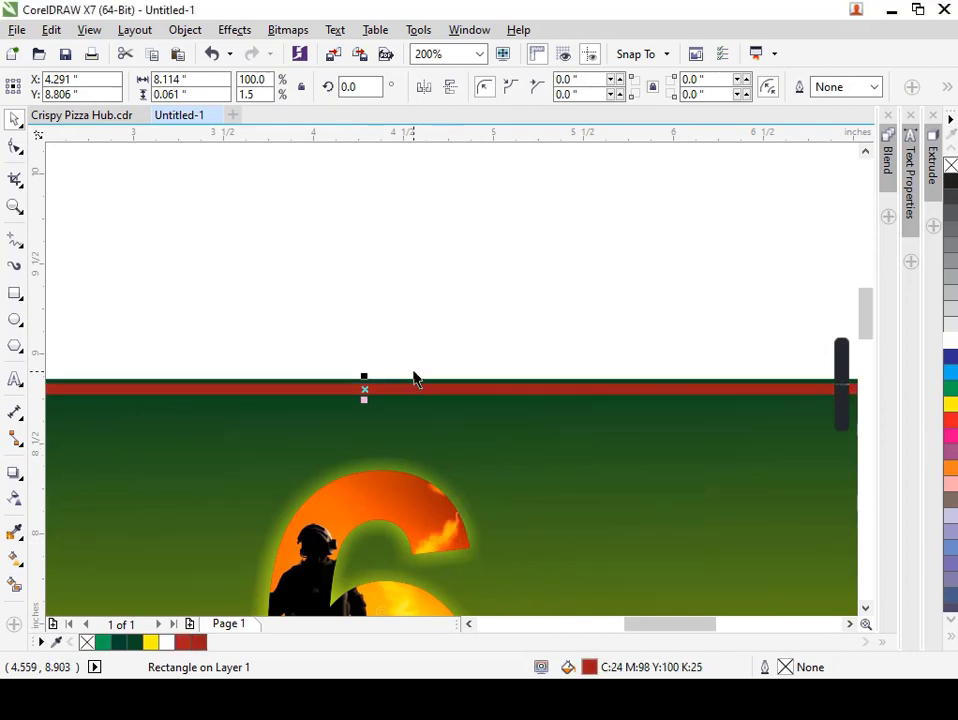
# Nudge the upper strip flush with the banner's top edge and fill it with a dark brown shade of the sampled red.
pyautogui.press('Up')
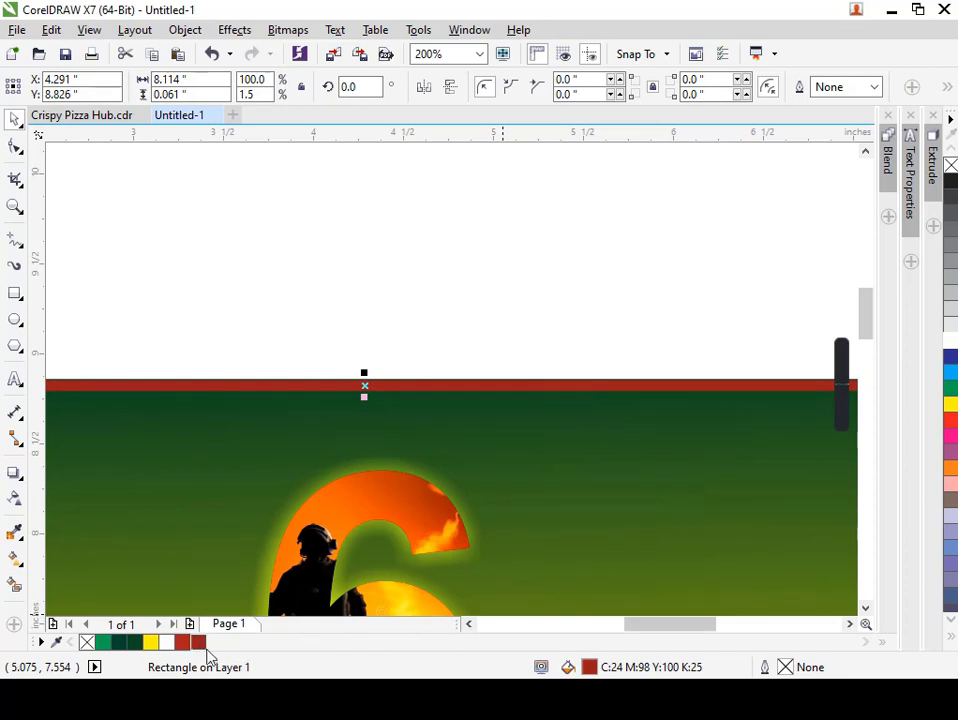
pyautogui.click(200, 643)
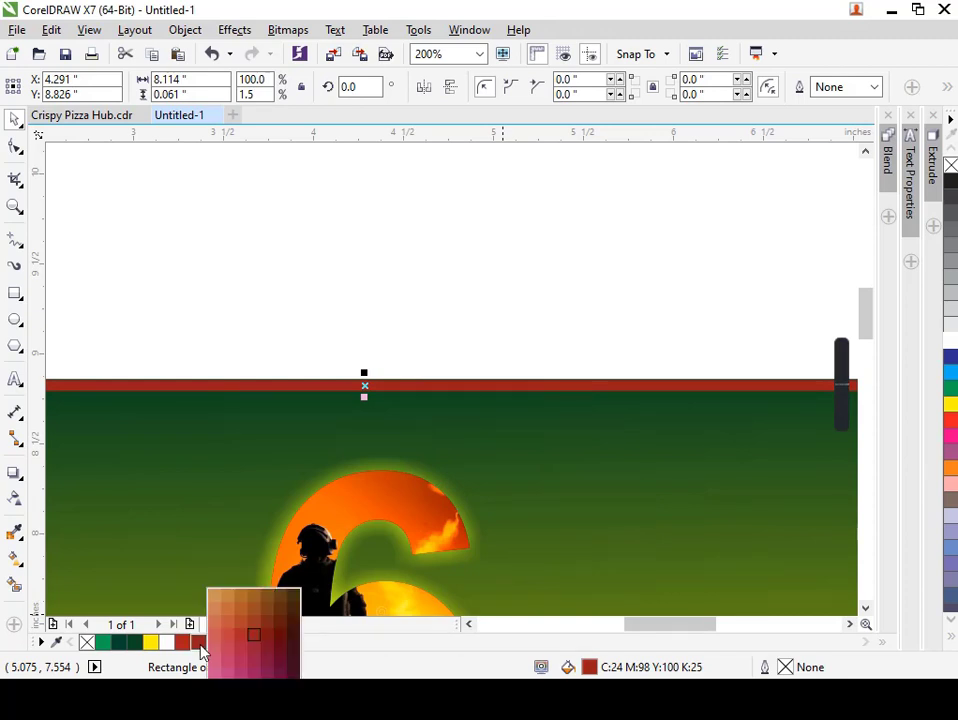
pyautogui.click(295, 630)
pyautogui.click(350, 300)
pyautogui.scroll(-2, 350, 300)
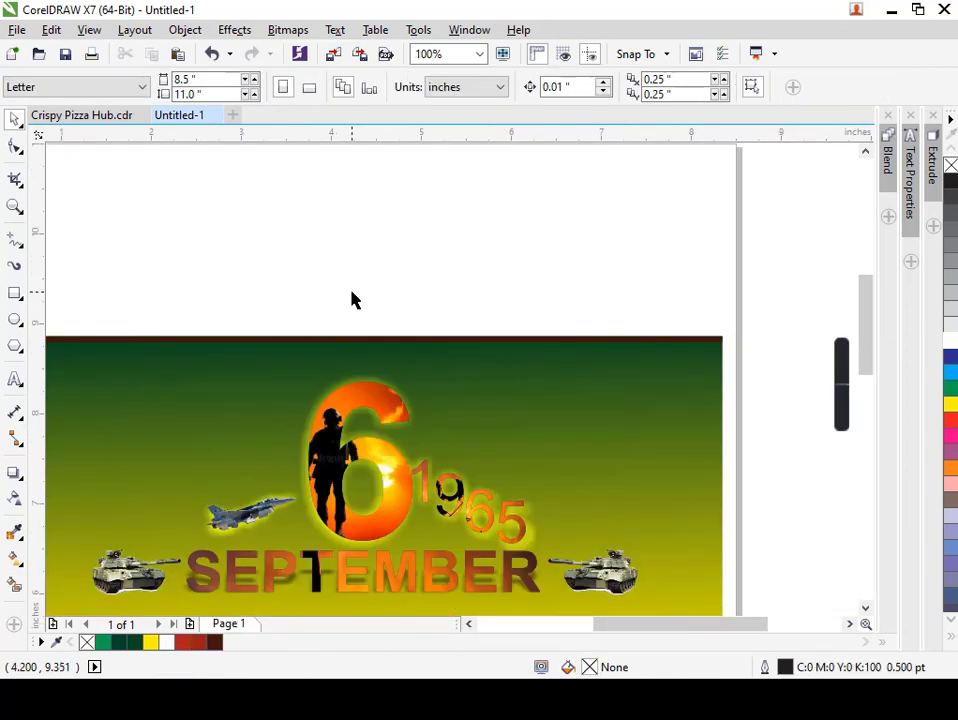
pyautogui.scroll(-2, 370, 308)
pyautogui.press('F4')
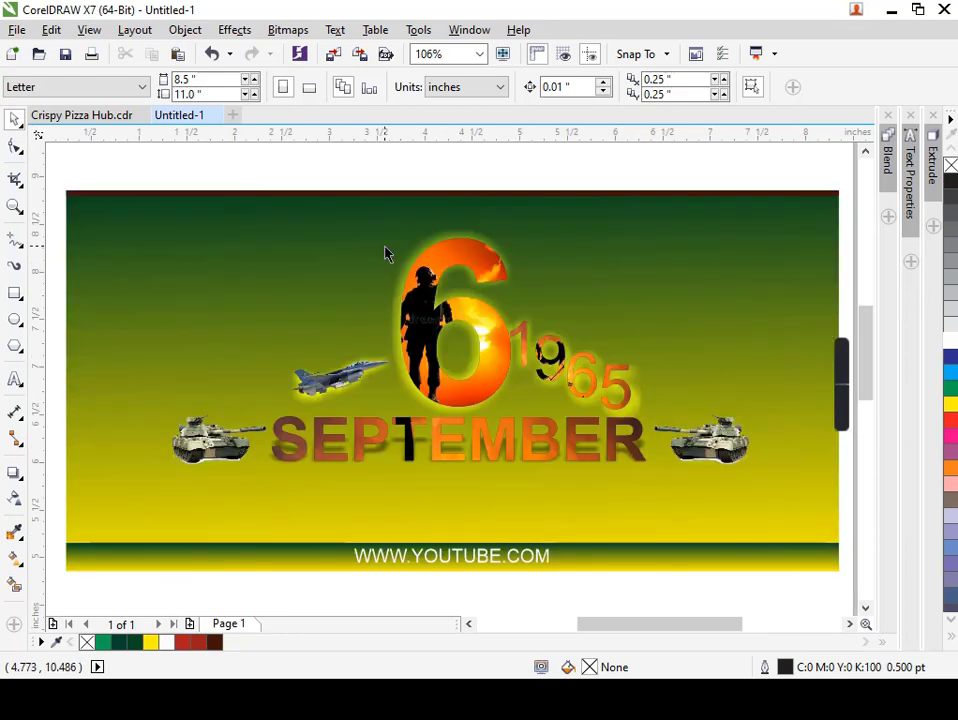